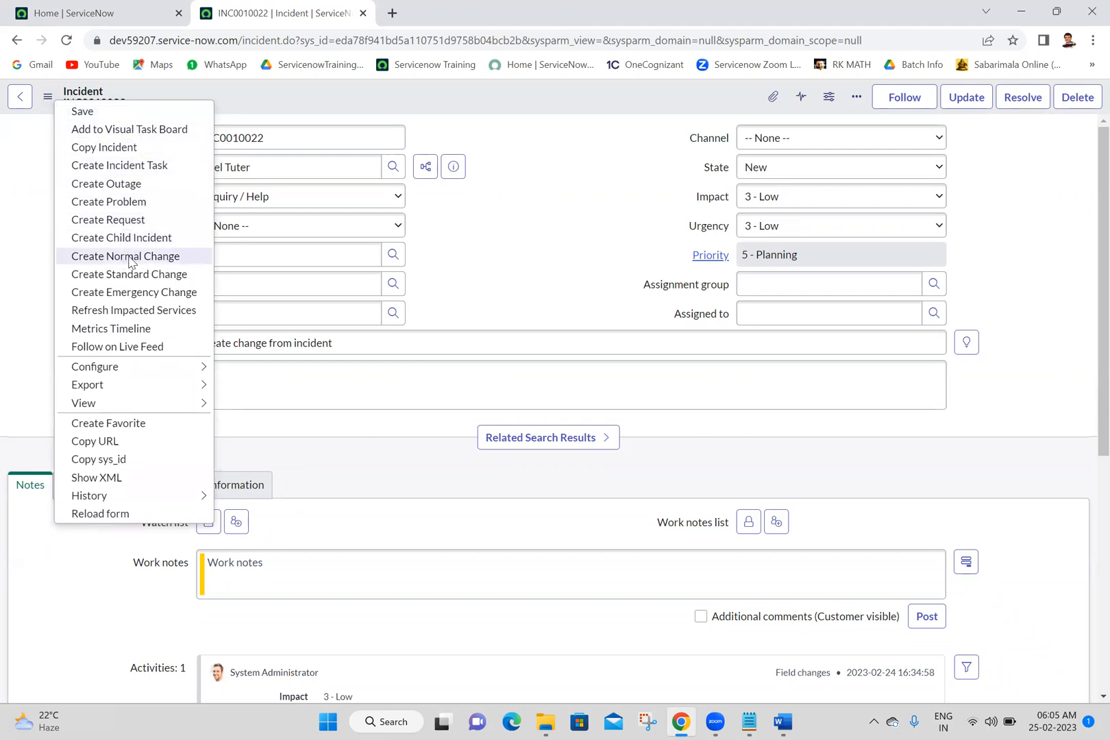
Step: Create a normal change from incident INC0010022
left_click(224, 259)
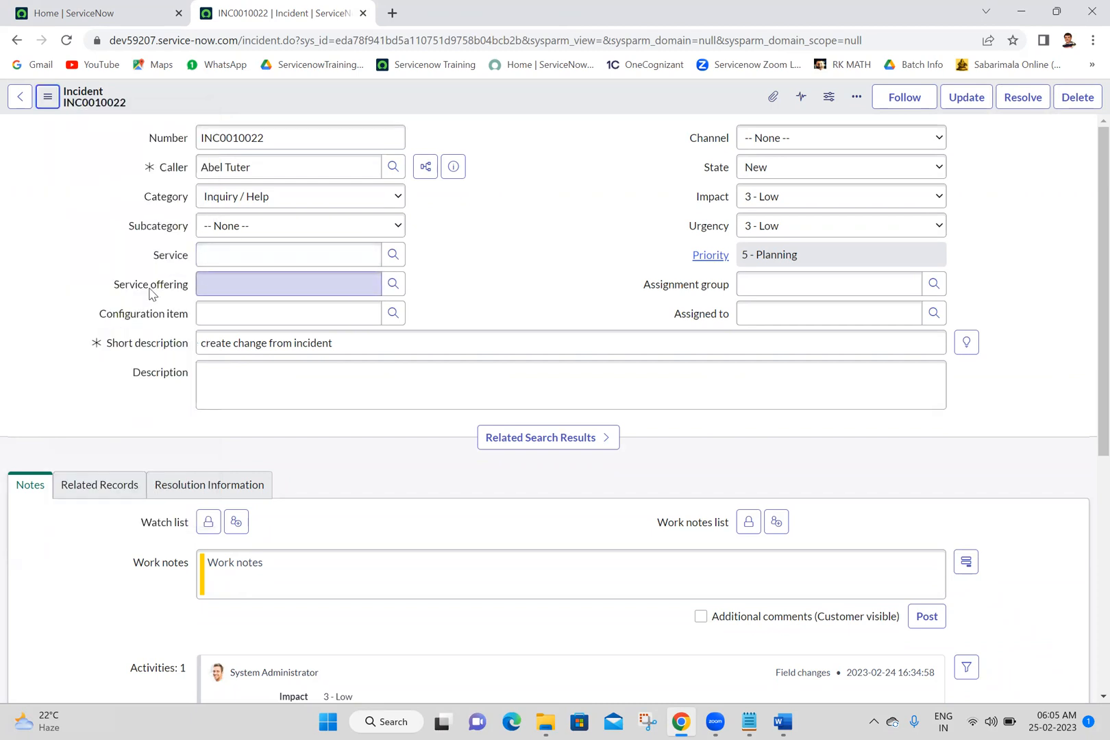
left_click(47, 96)
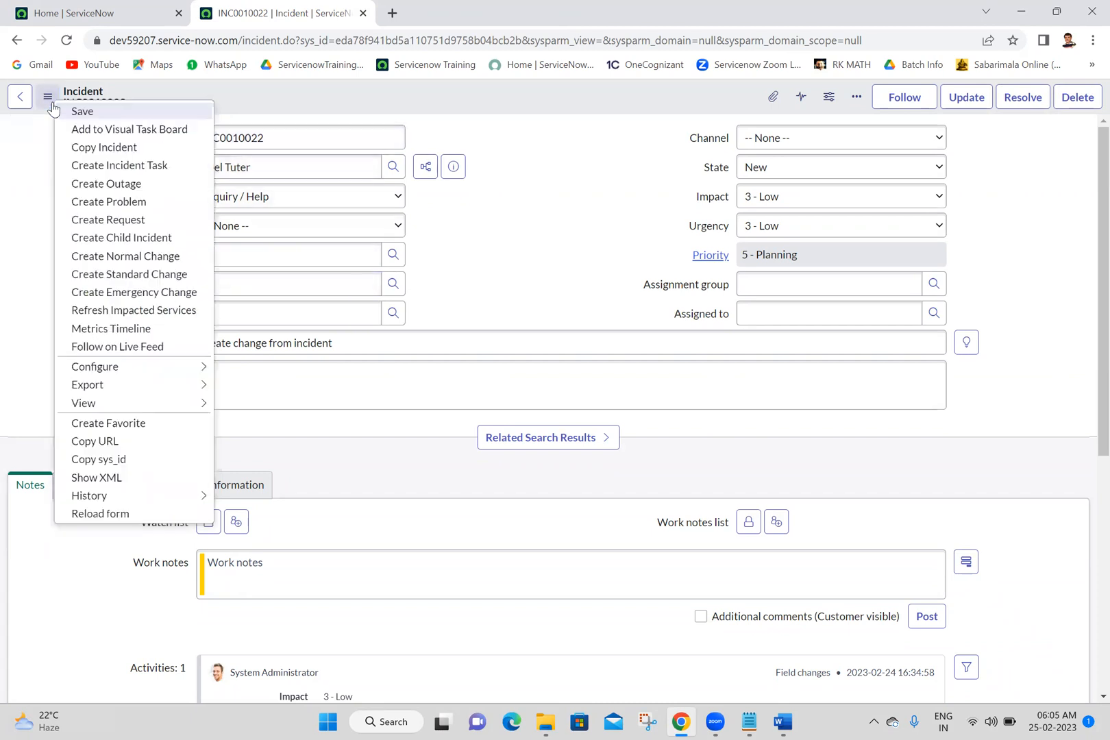
left_click(129, 256)
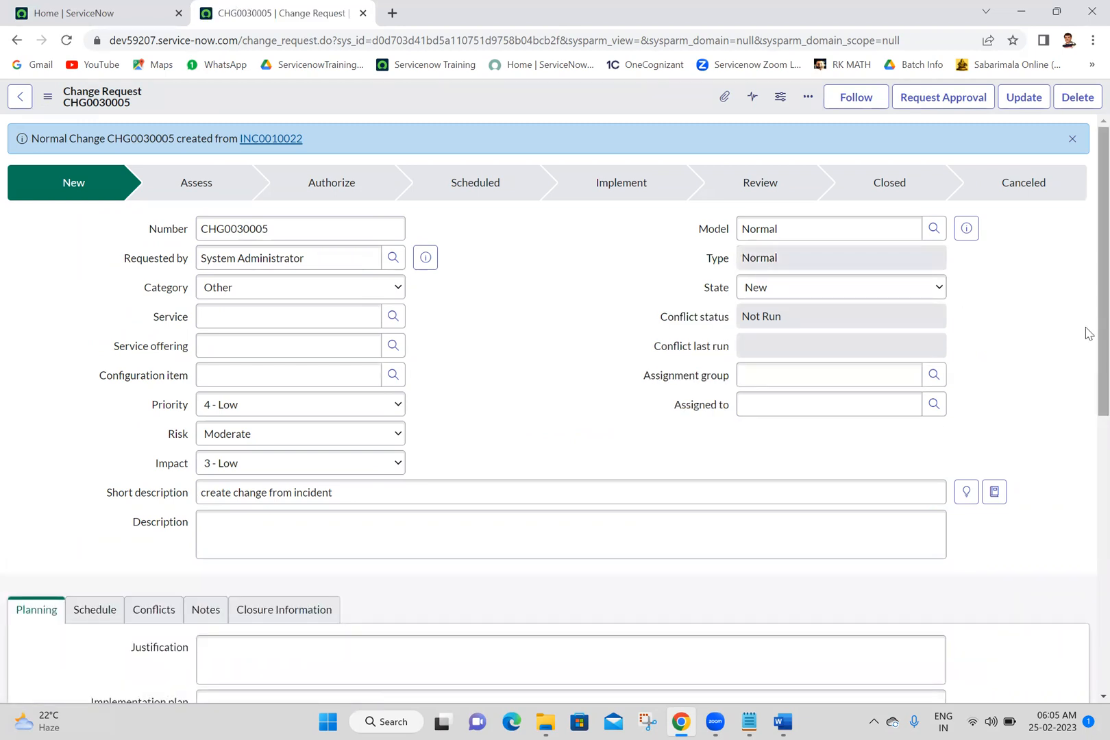
Step: Check the incidents fixed by the new change request in its related lists
left_click_drag(1088, 333, 1087, 615)
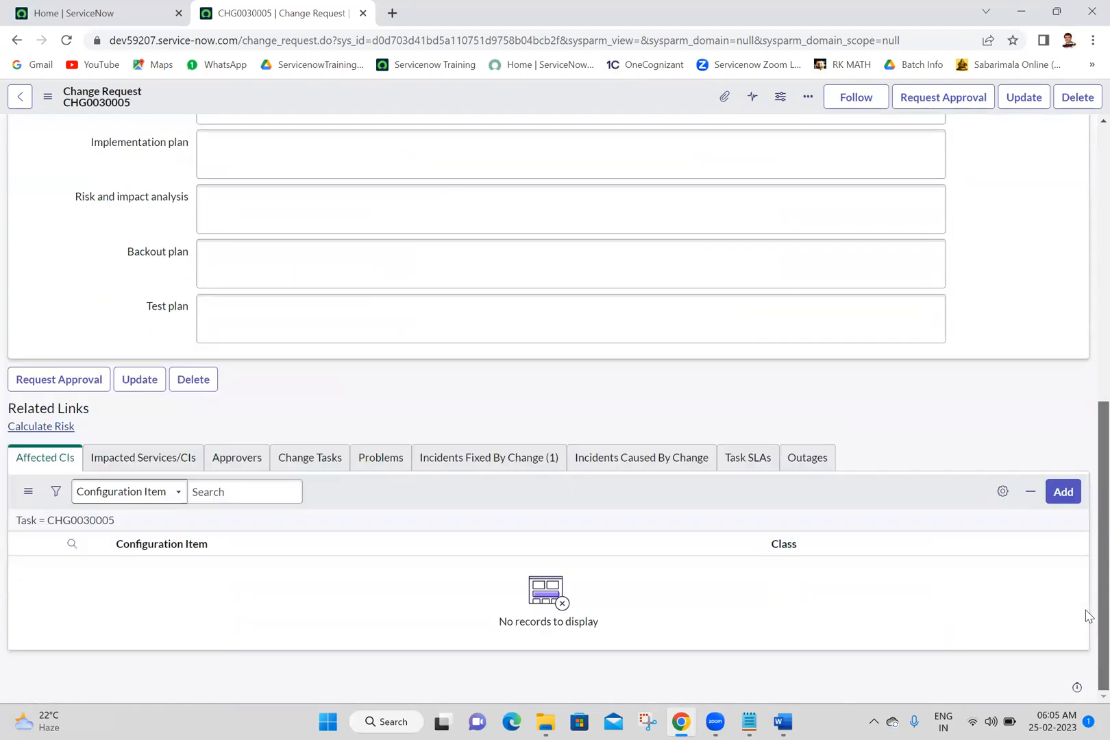
left_click(483, 457)
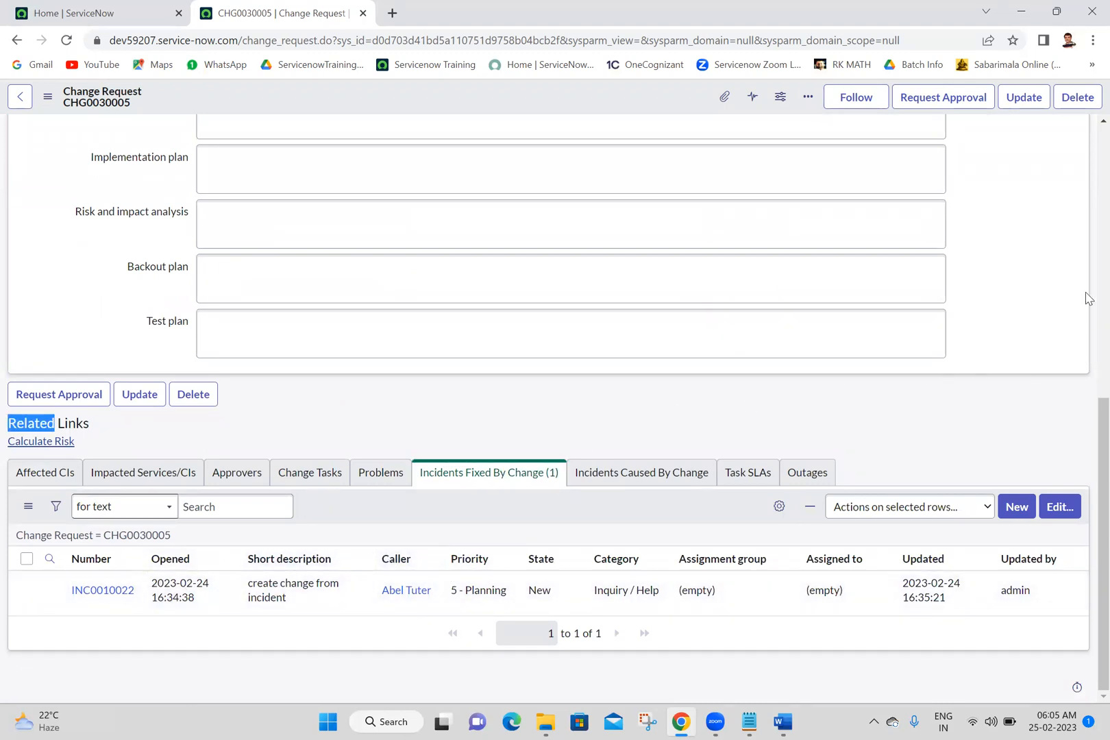
scroll(1084, 314, "up", 8)
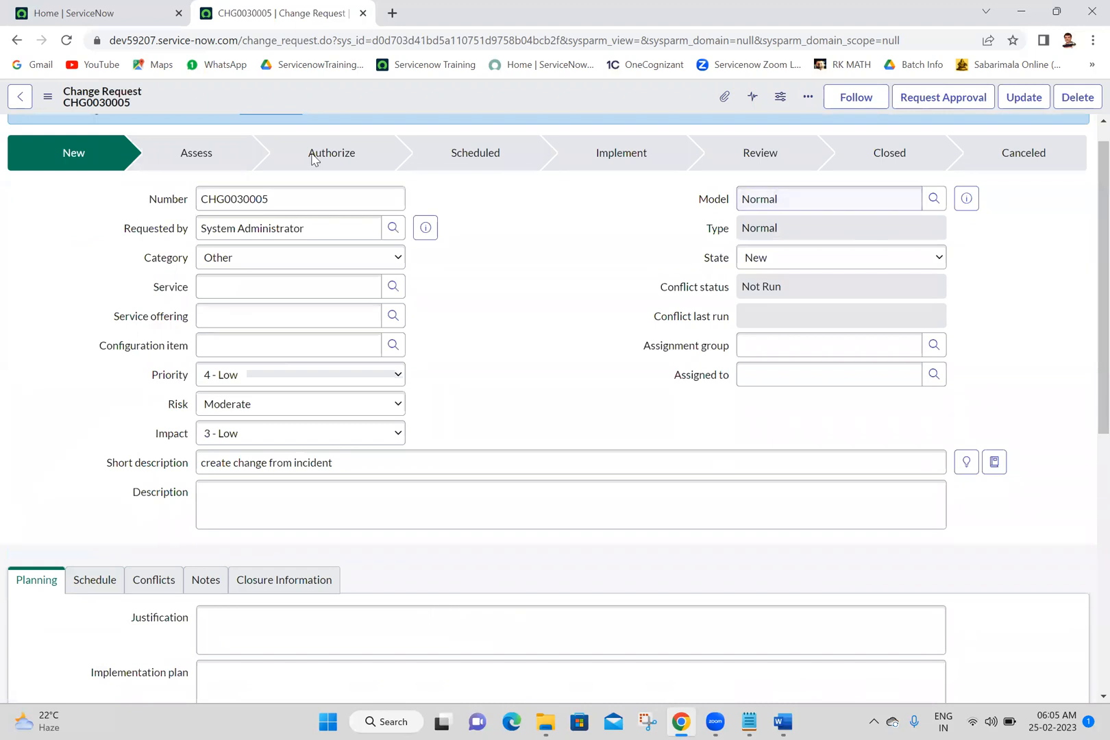
scroll(1088, 142, "up", 1)
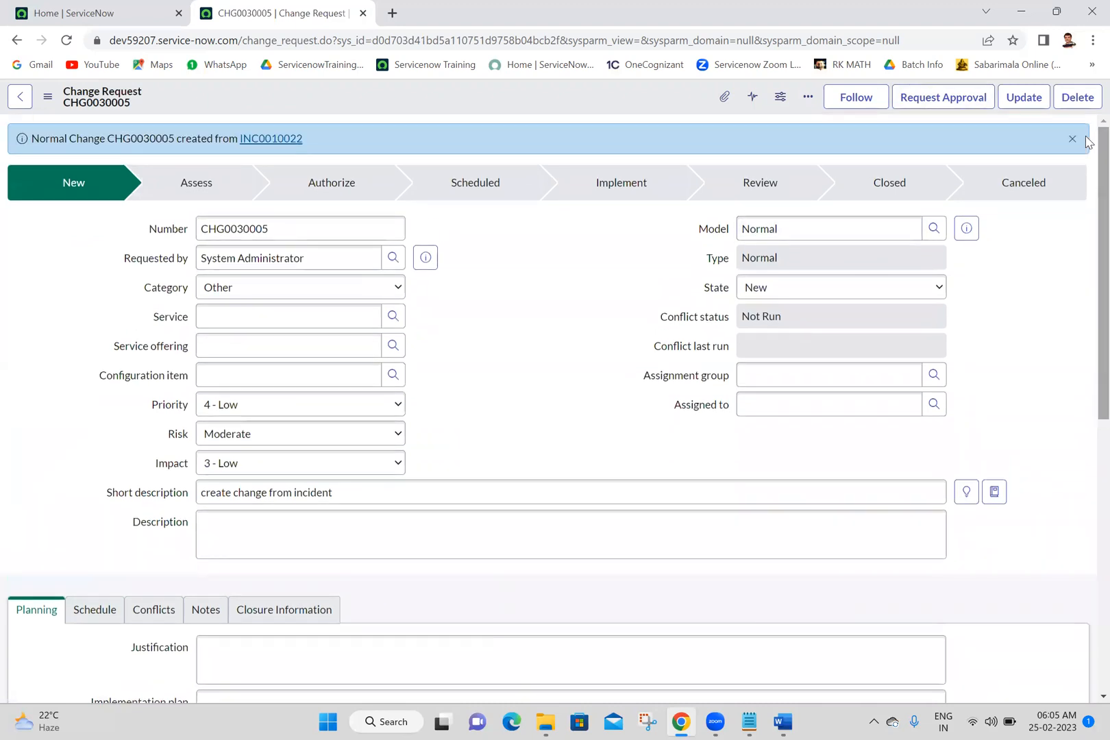
Step: Open the originating incident INC0010022 in a separate browser tab, keeping the change request open
middle_click(278, 139)
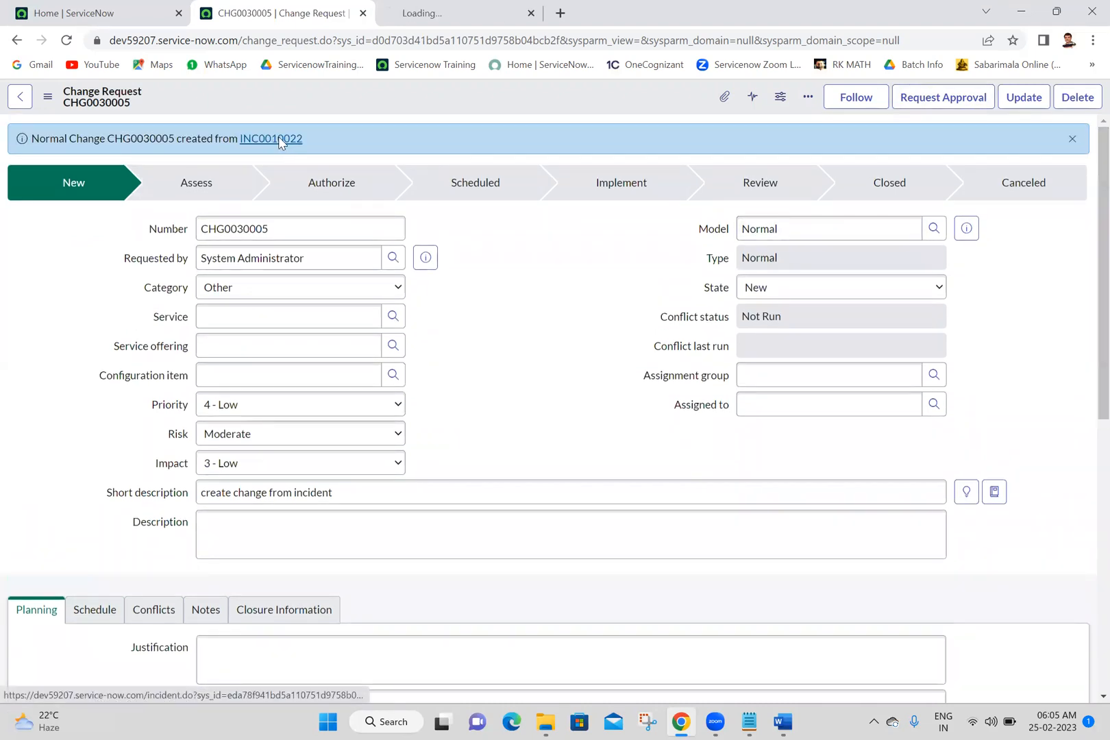
left_click(459, 7)
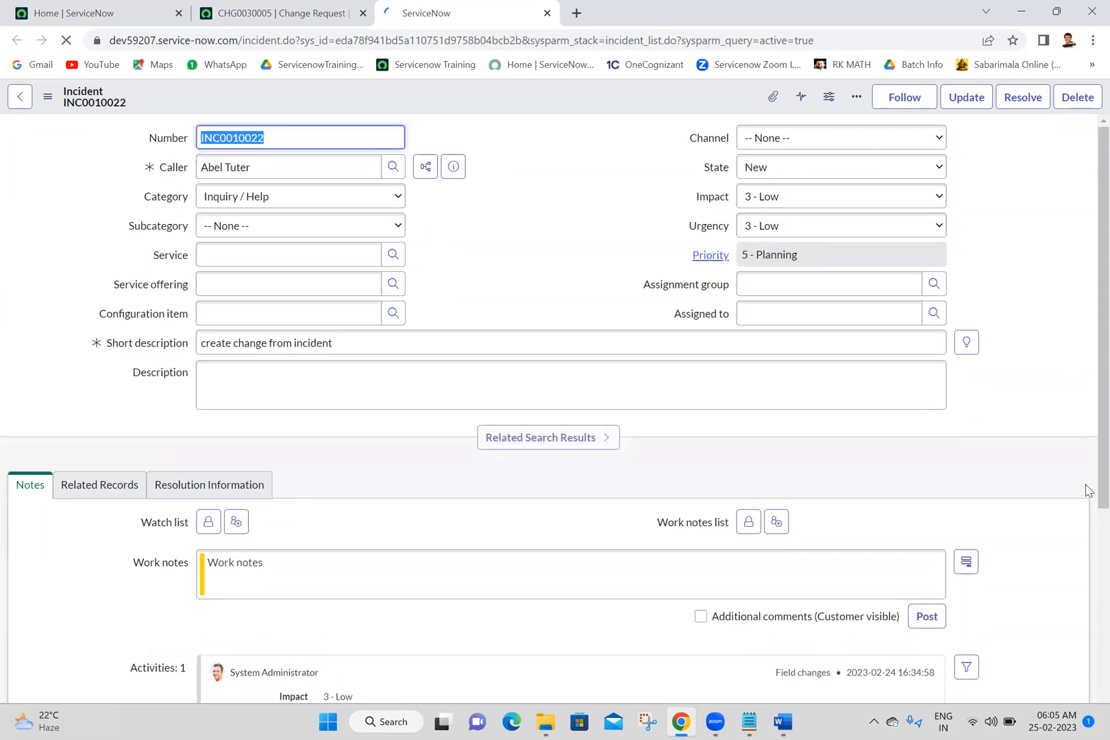
left_click(502, 181)
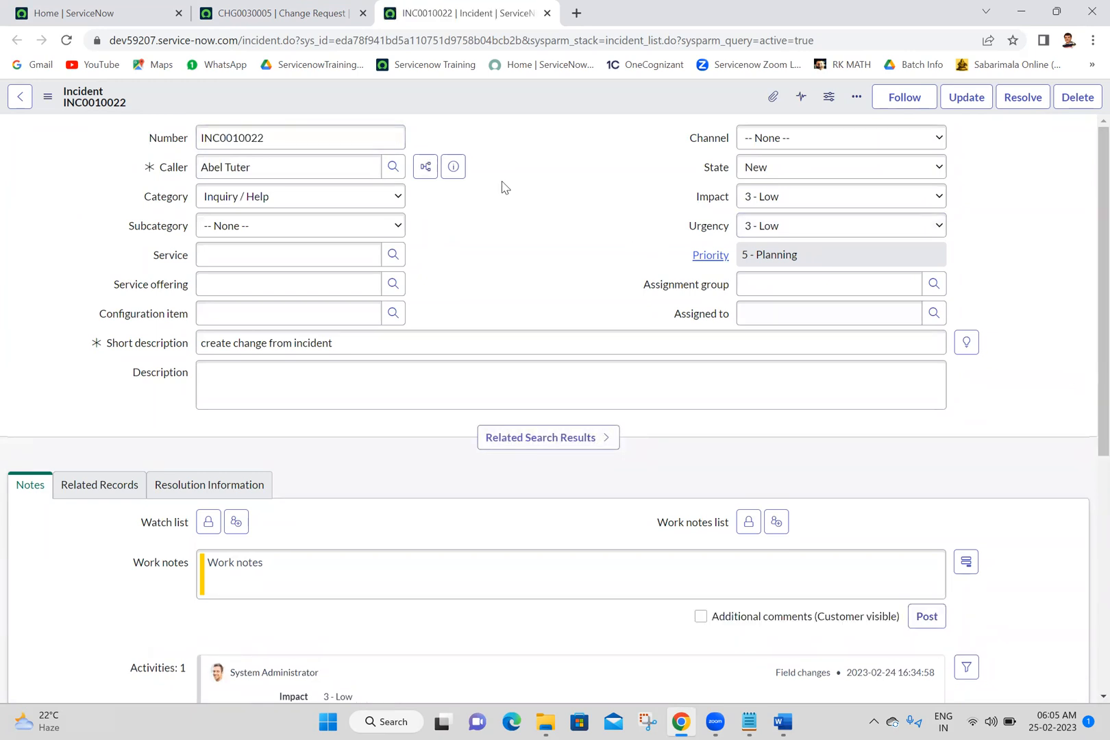
left_click(302, 8)
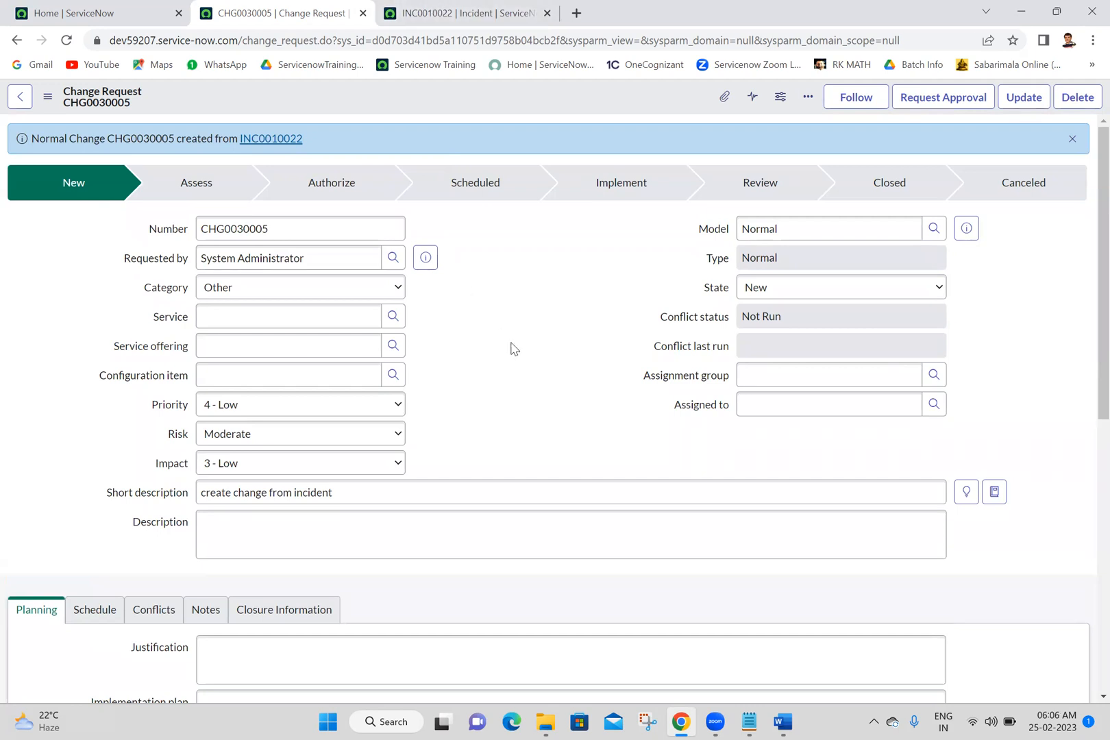
left_click(537, 10)
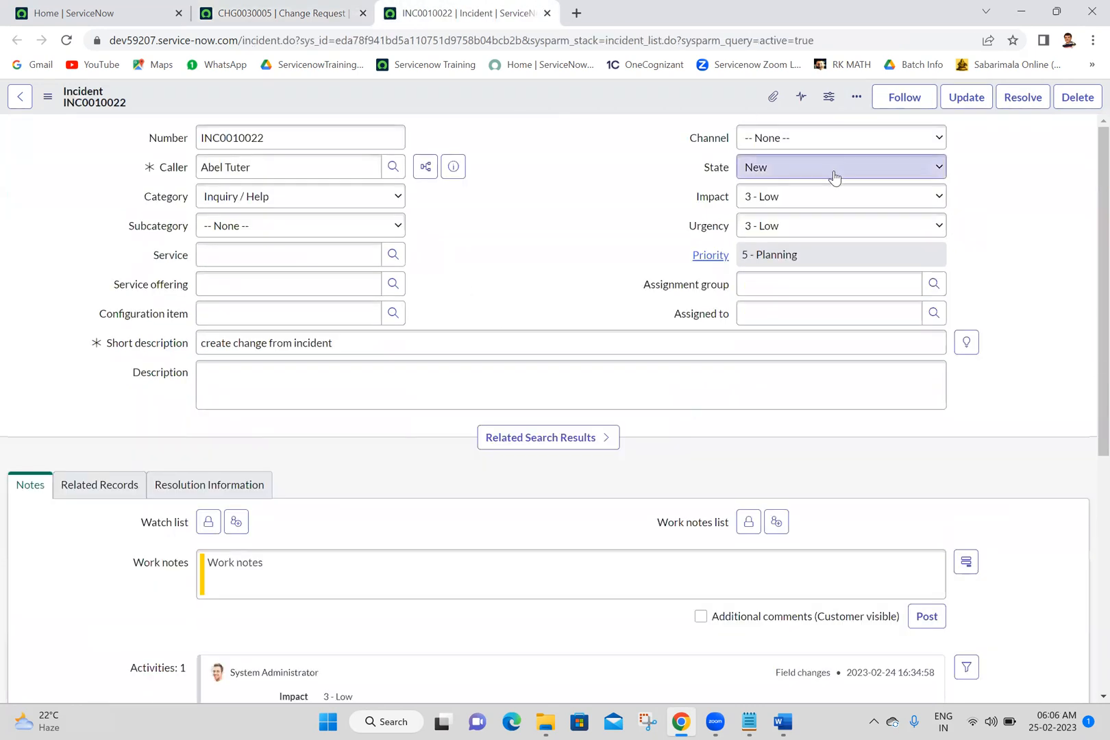
Step: Set the incident's state to On Hold with the on hold reason Awaiting Change, and save the record
left_click(833, 175)
left_click(766, 213)
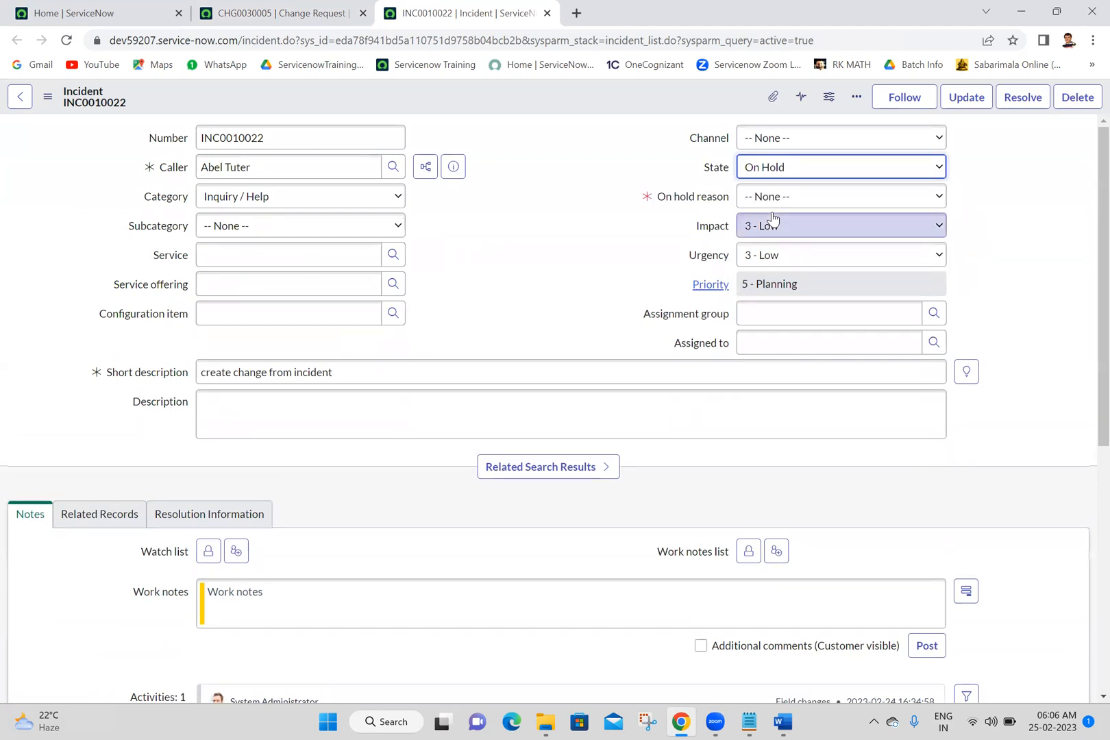
left_click(807, 198)
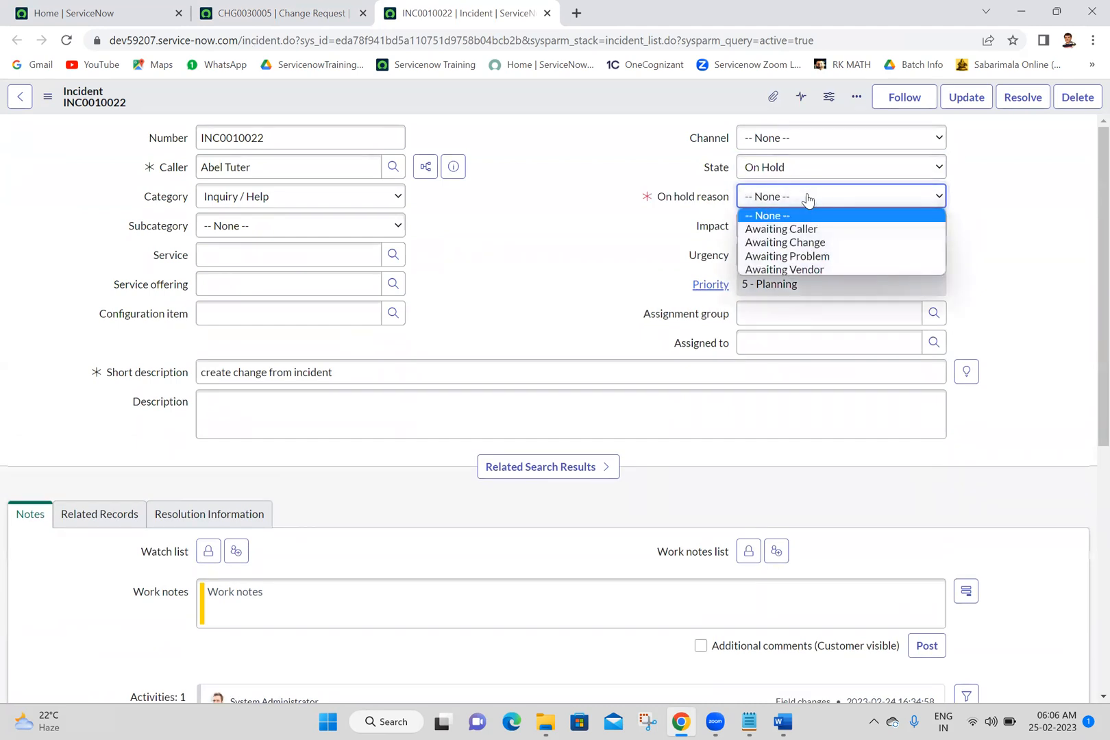
left_click(803, 245)
left_click(586, 95)
right_click(593, 100)
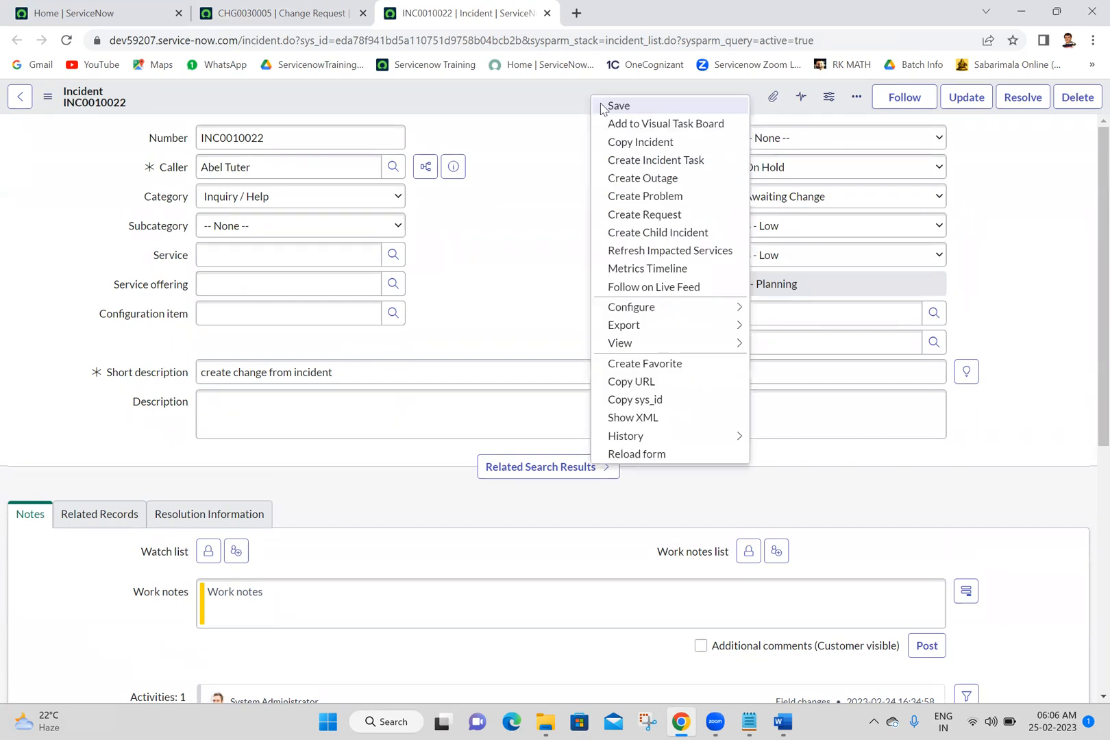
left_click(600, 104)
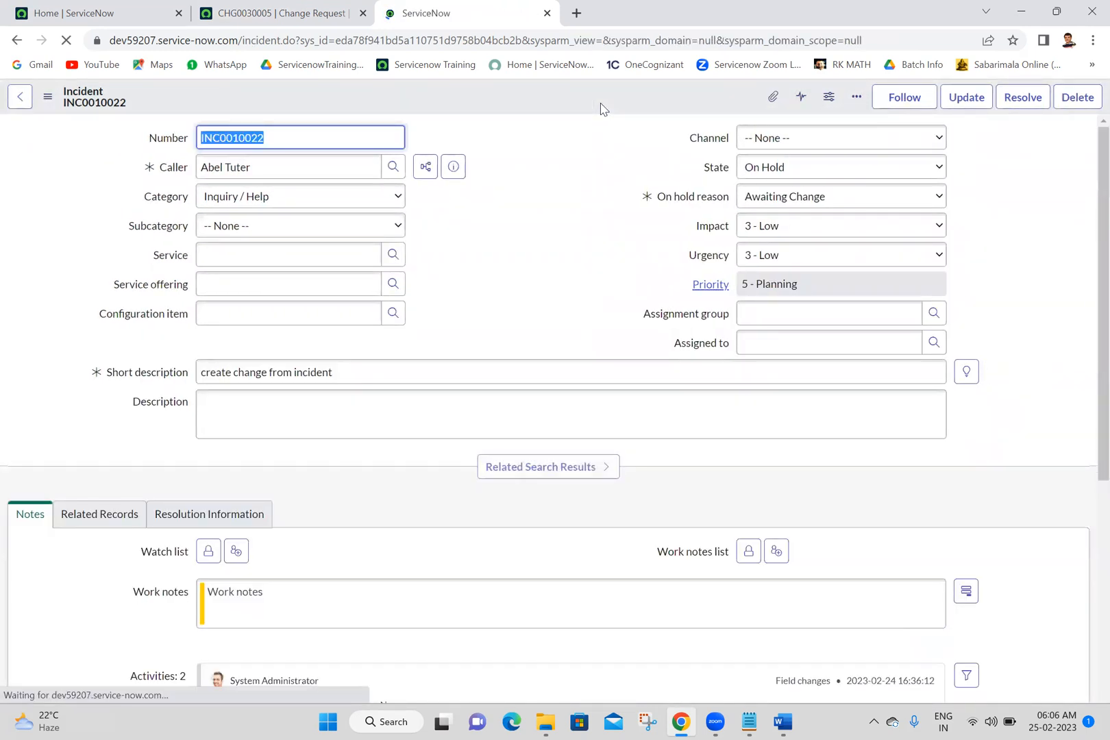
left_click(627, 193)
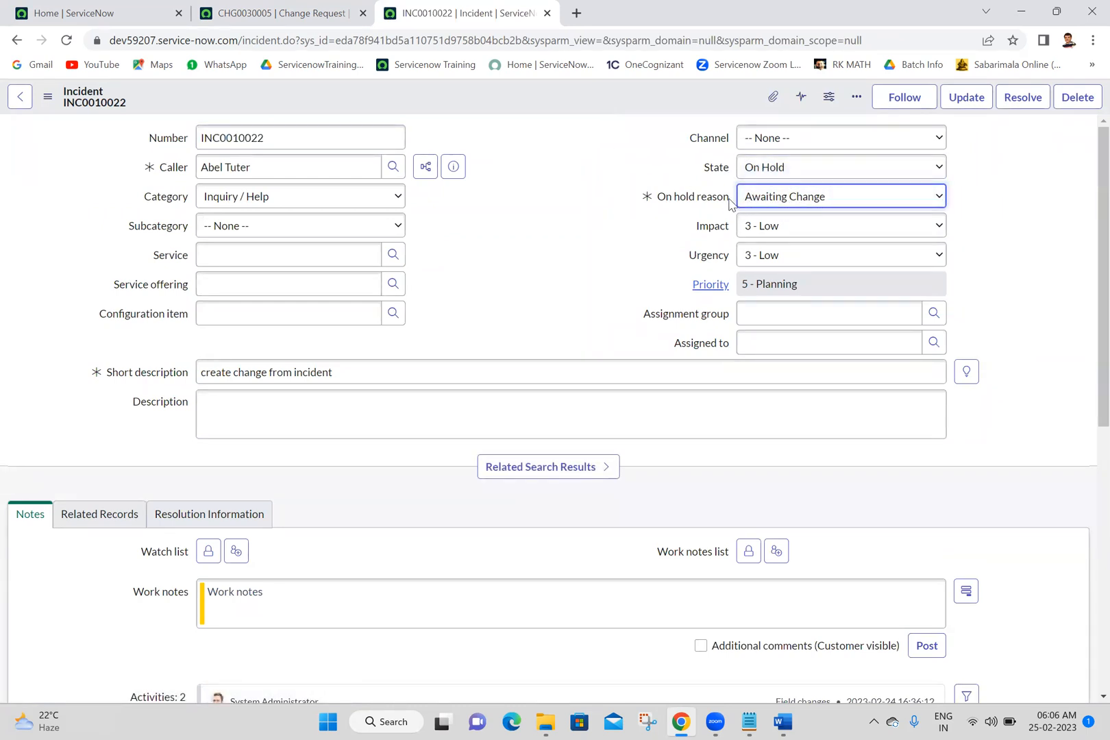
left_click(543, 166)
Step: Assign the change request to the Software assignment group and save it
left_click(260, 8)
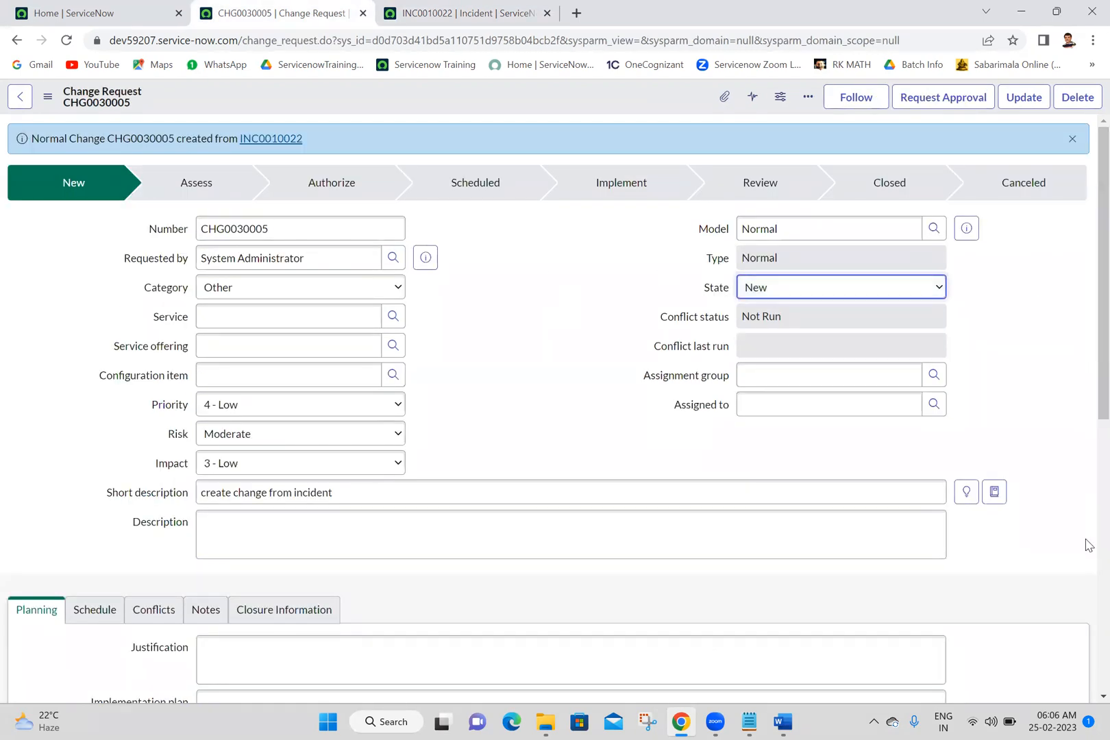
scroll(1085, 543, "down", 7)
scroll(1088, 274, "up", 7)
left_click(840, 369)
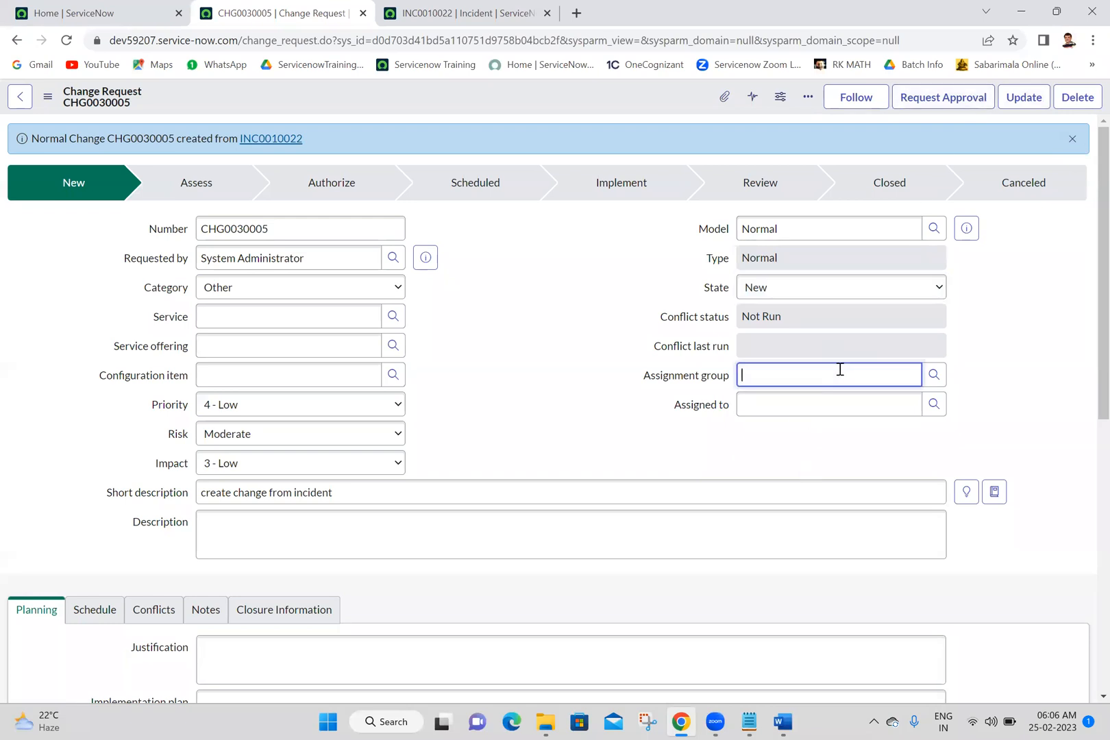
type("sof")
left_click(775, 410)
right_click(600, 91)
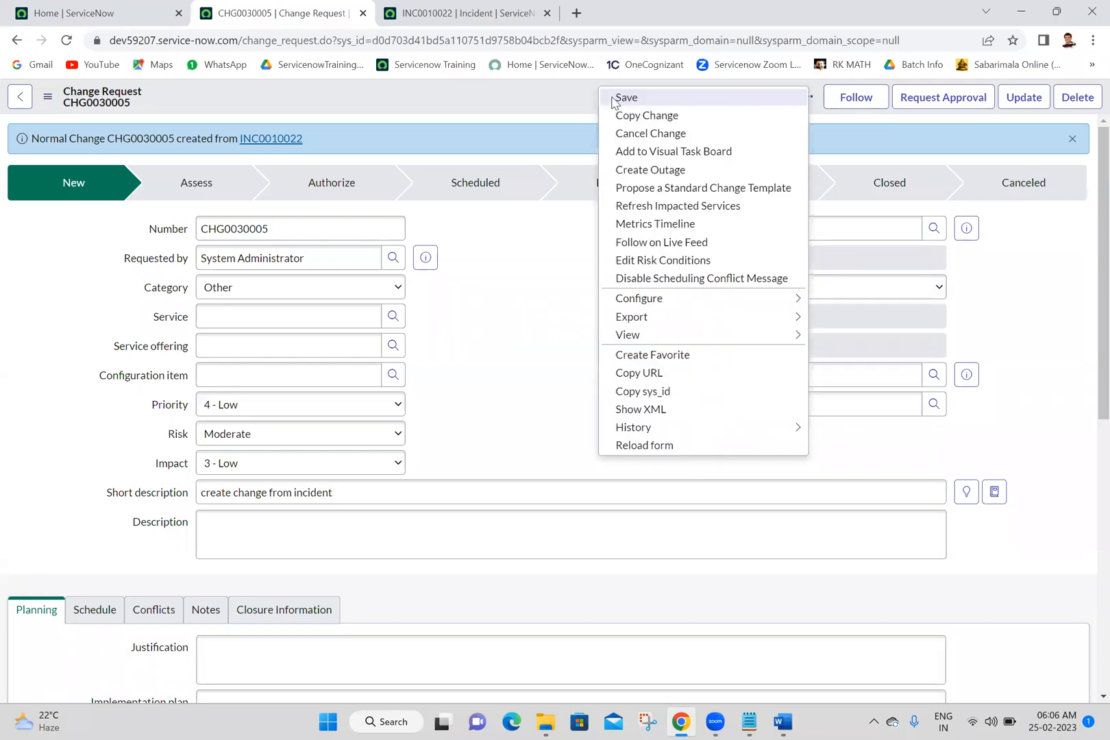
left_click(612, 102)
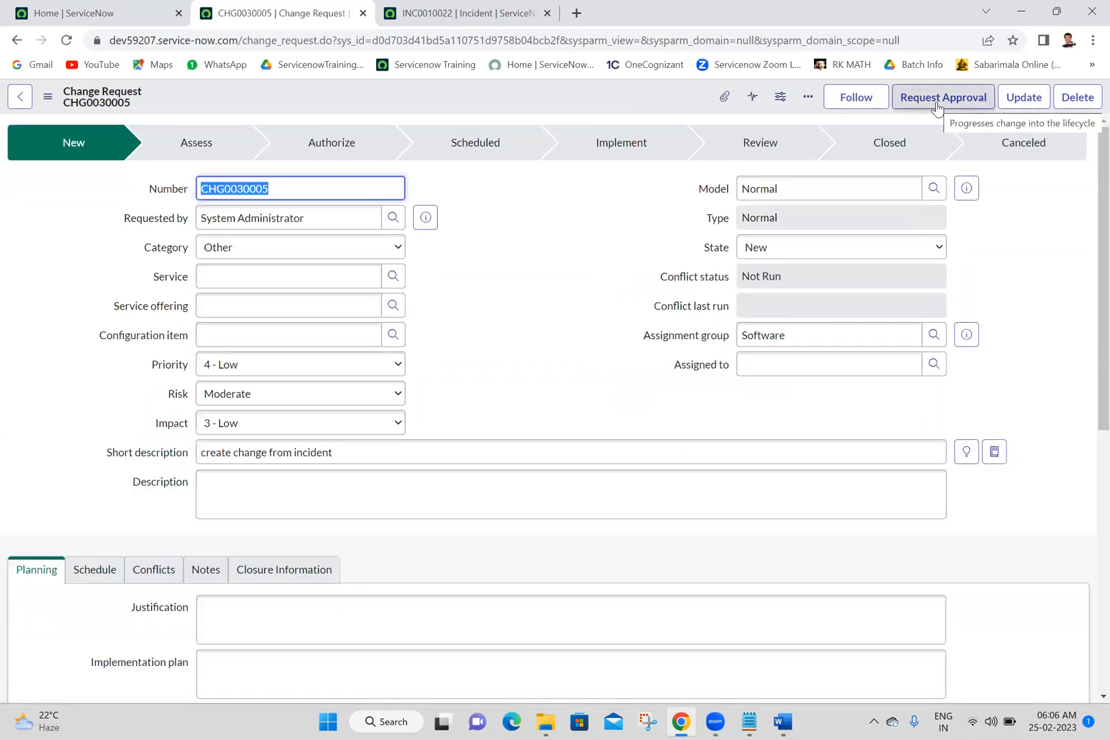
Step: Request approval for the change and approve the first listed Software group approver's request
left_click(936, 108)
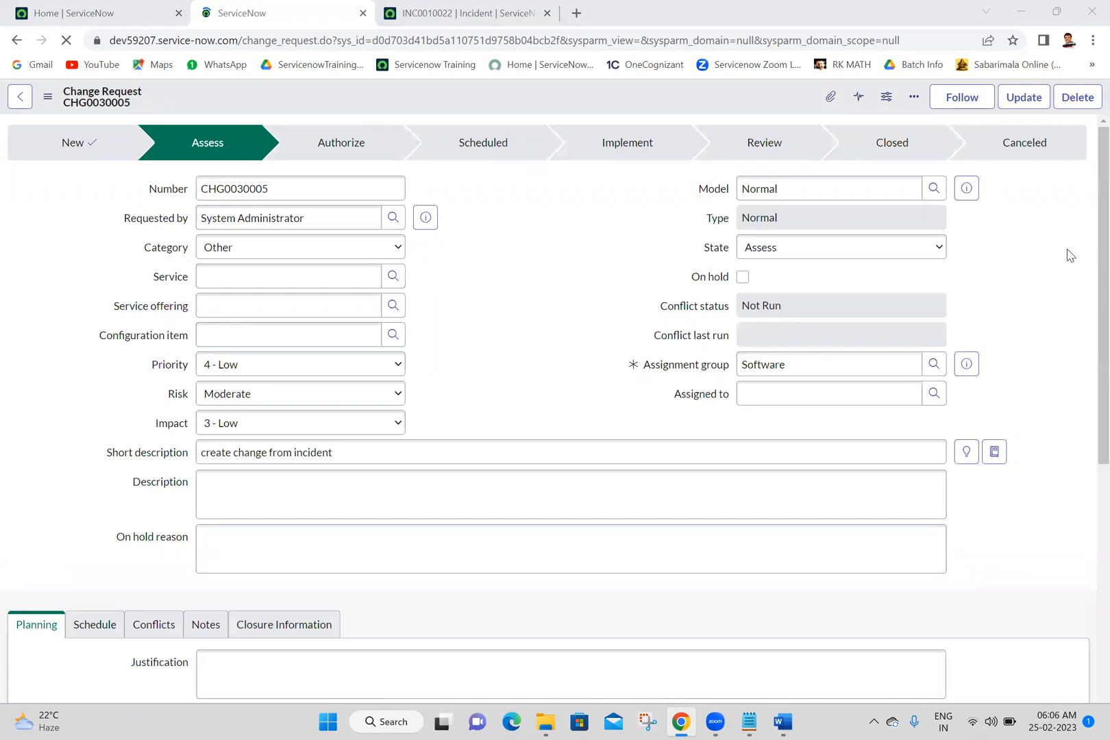
scroll(1087, 504, "down", 7)
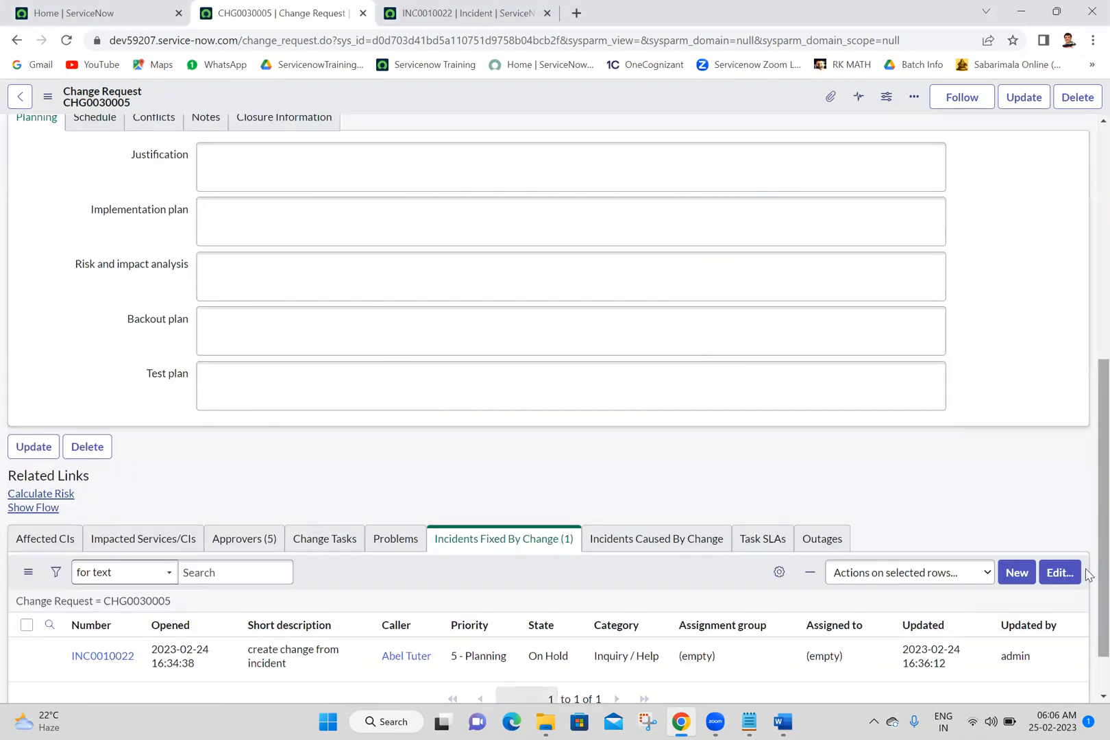
scroll(1084, 672, "down", 1)
left_click(227, 472)
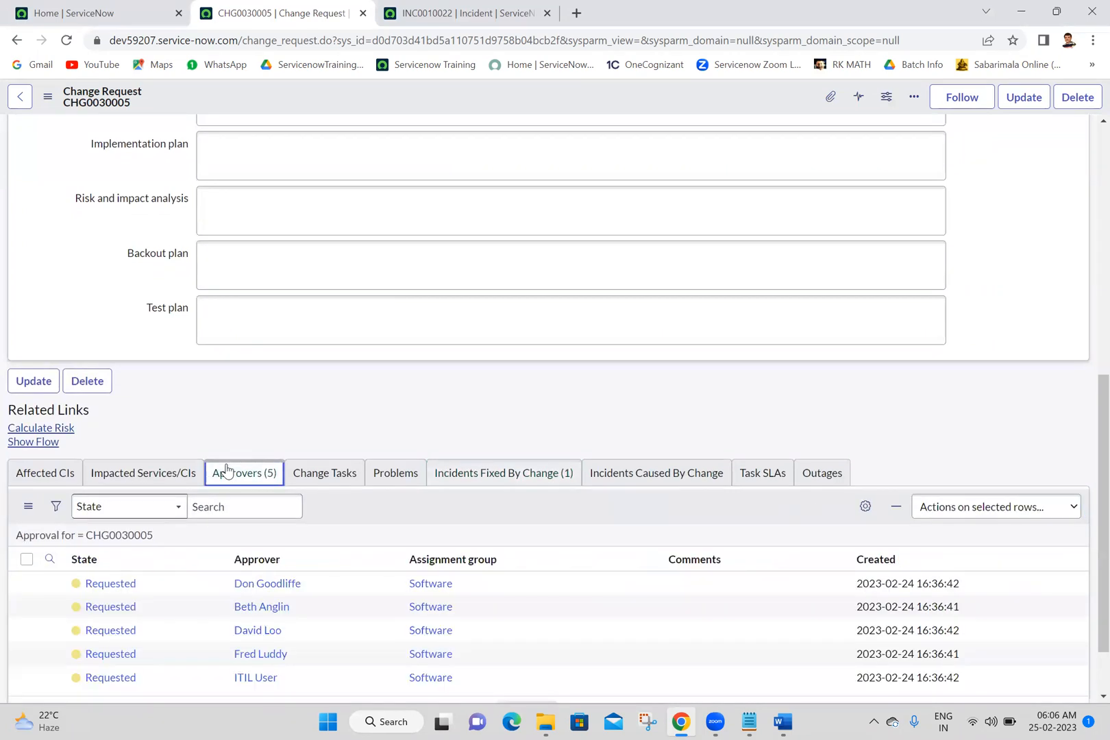
right_click(332, 583)
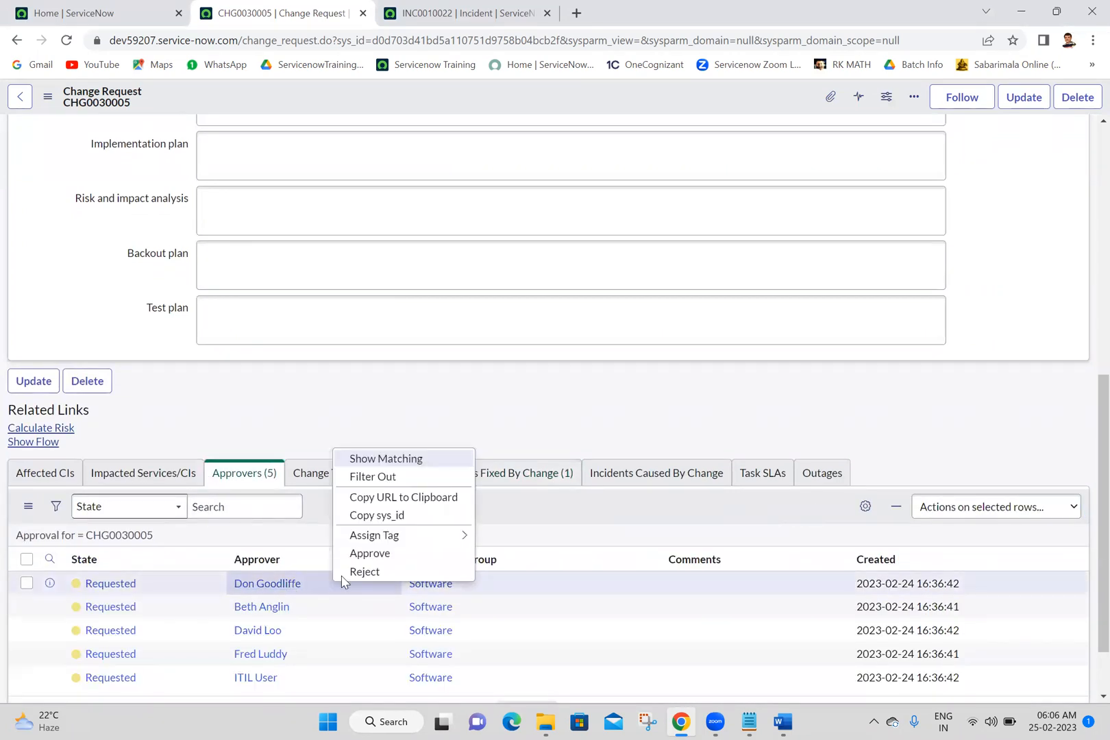
left_click(370, 553)
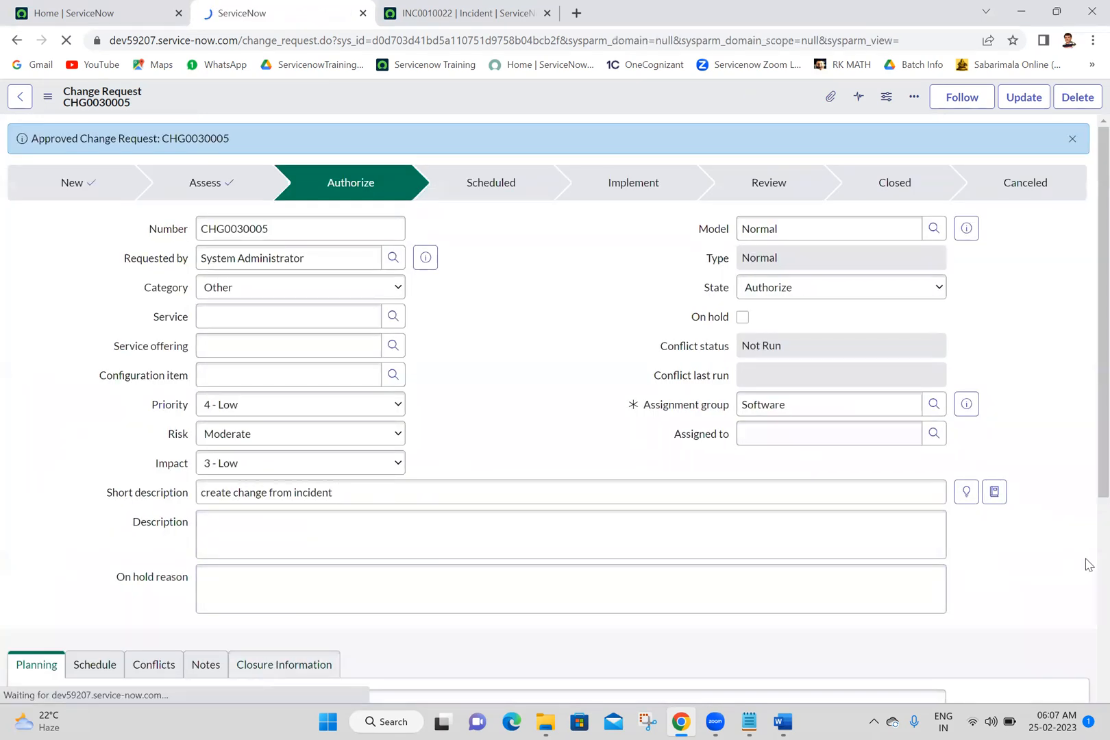
Step: Examine the change request's updated list of approvers and their approval states
scroll(1087, 563, "down", 10)
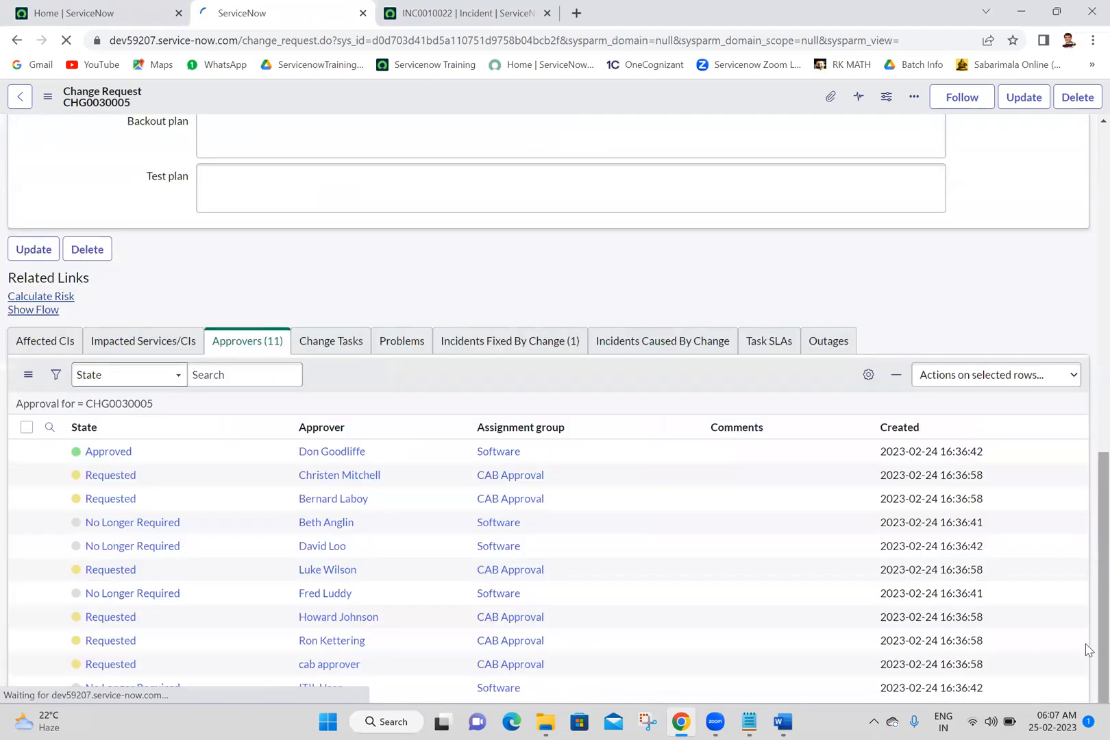
scroll(1088, 649, "down", 1)
scroll(1087, 649, "down", 10)
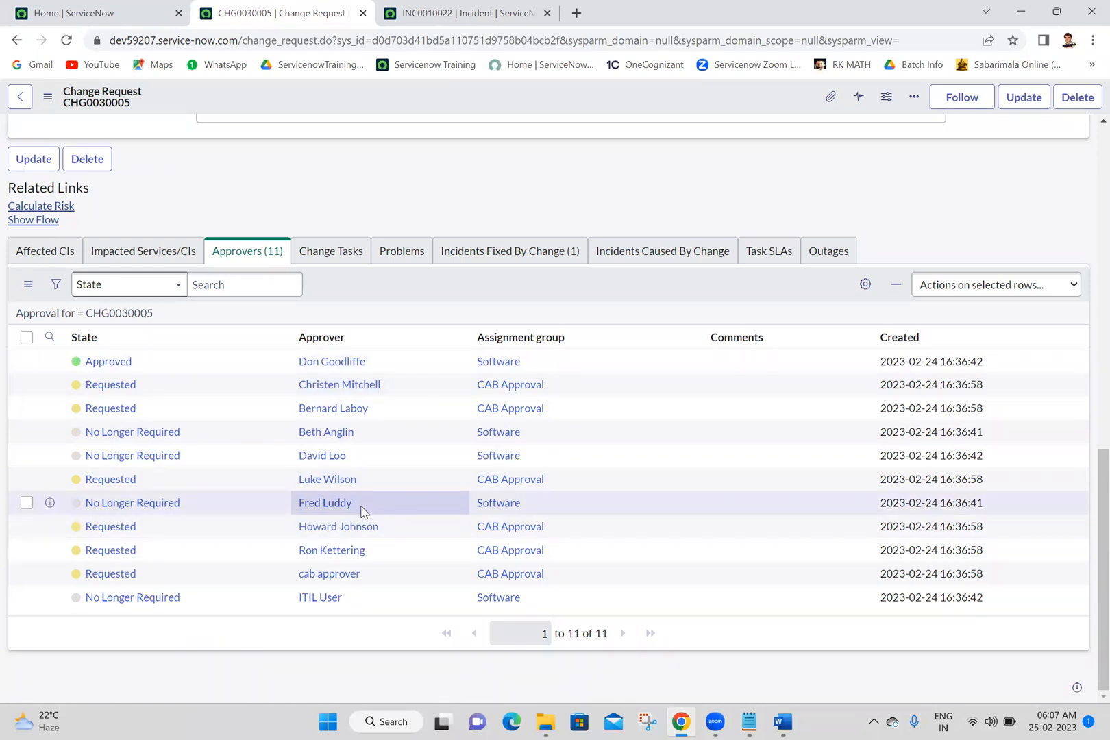
Step: Filter the home page's application navigator for "my app" to locate My Approvals, and return to the change request
left_click(128, 11)
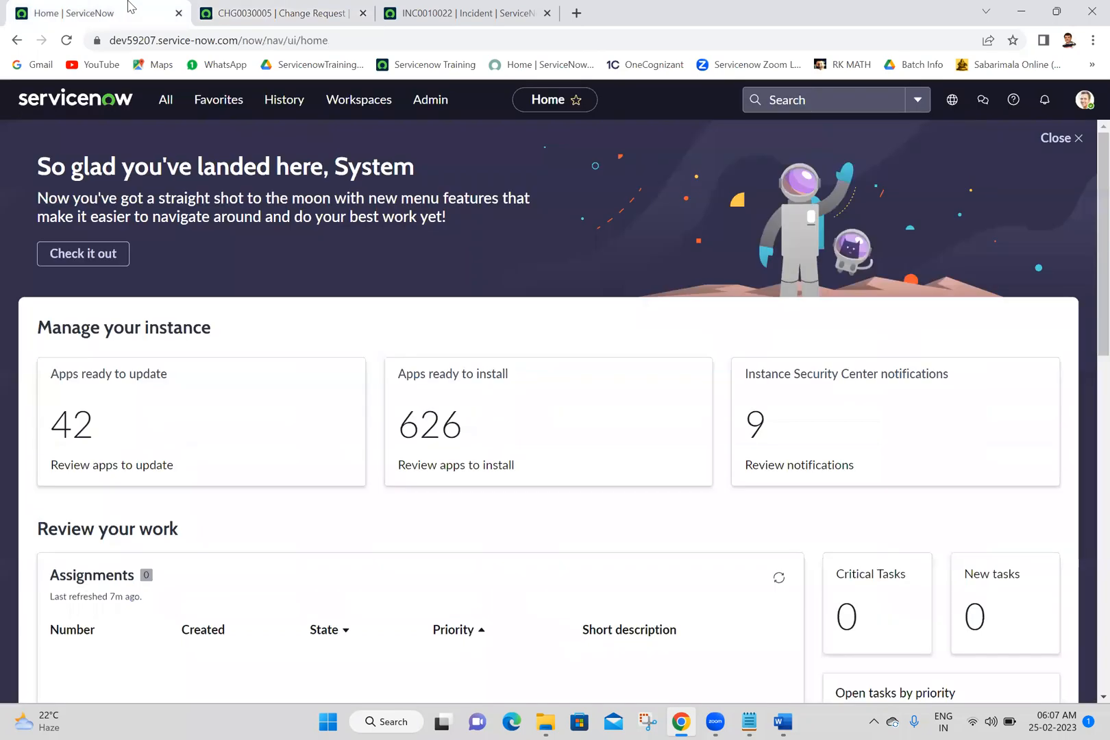
left_click(167, 100)
double_click(168, 142)
type("my app")
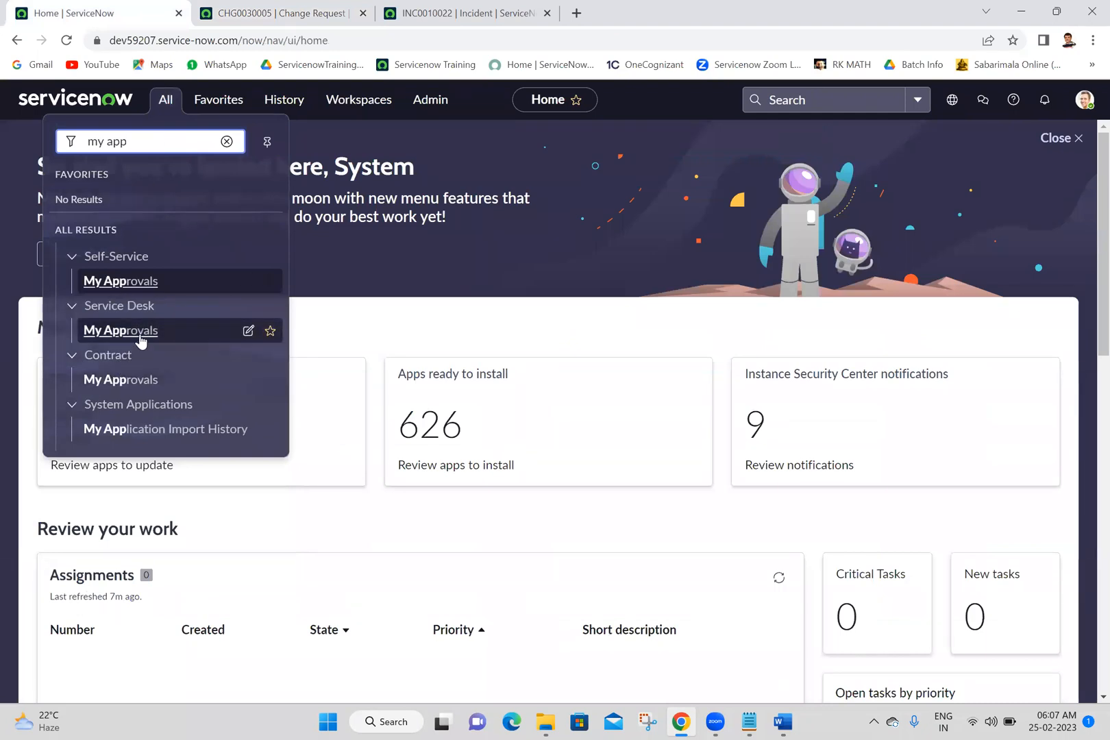
left_click(283, 8)
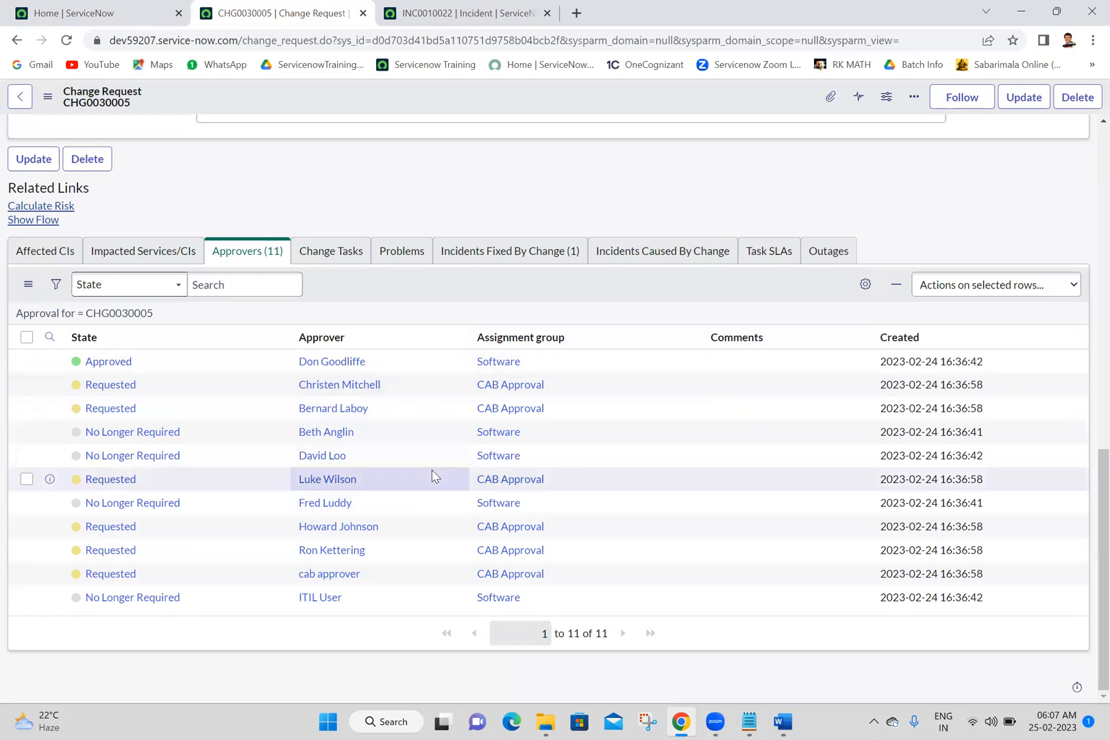
Step: Approve the first requested CAB Approval entry in the change request's approvers list
right_click(416, 396)
left_click(632, 173)
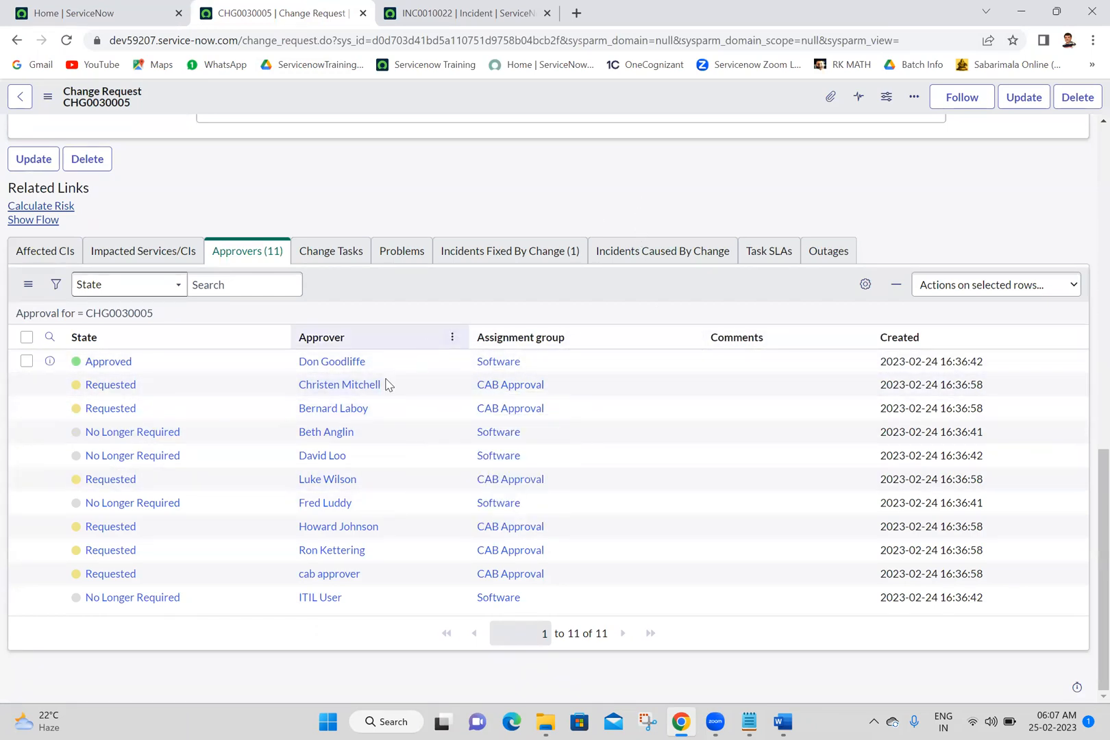
right_click(396, 381)
mouse_move(455, 474)
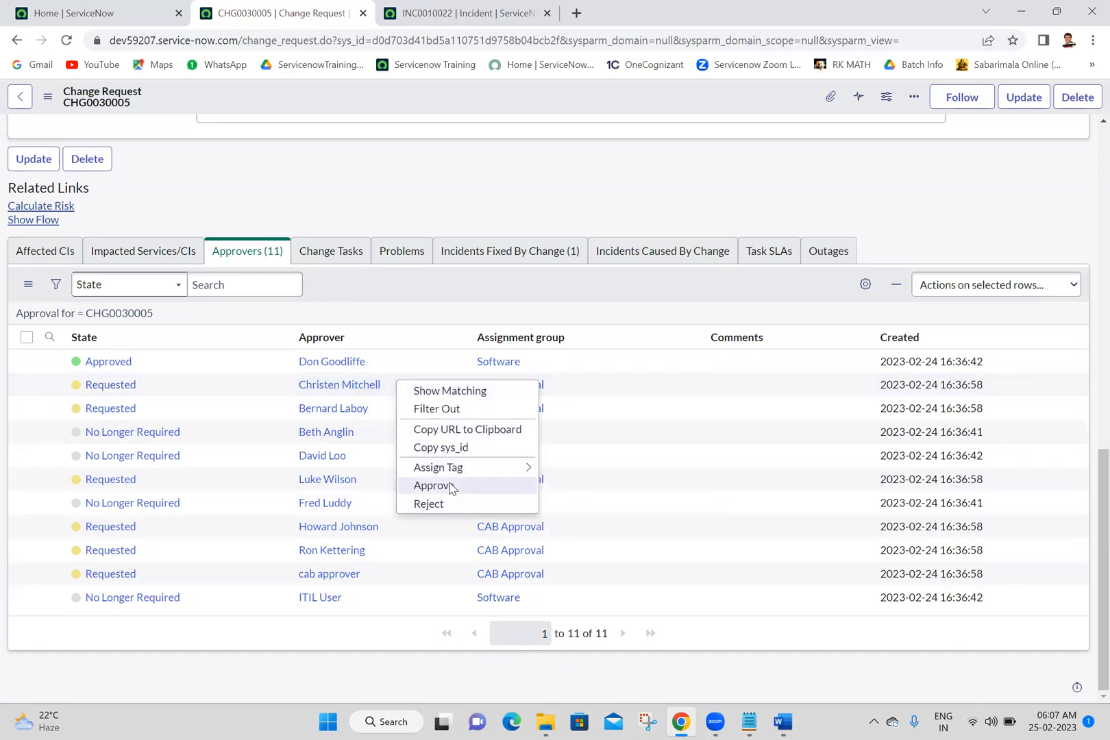
left_click(433, 485)
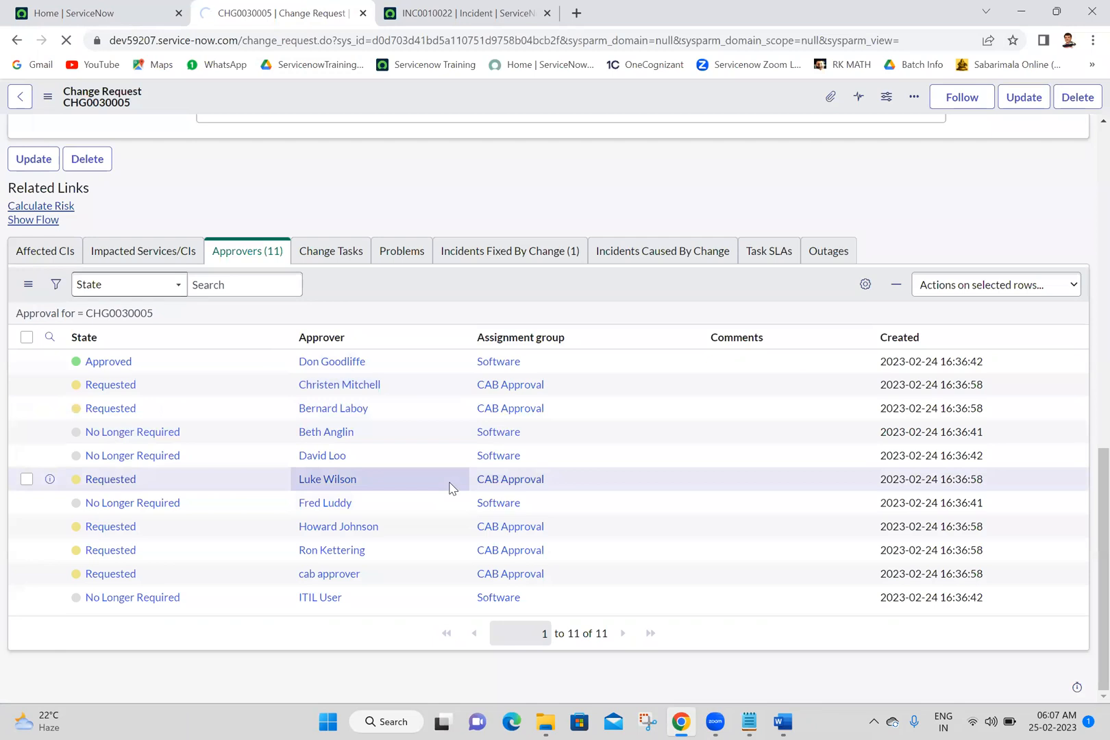
left_click_drag(450, 488, 576, 589)
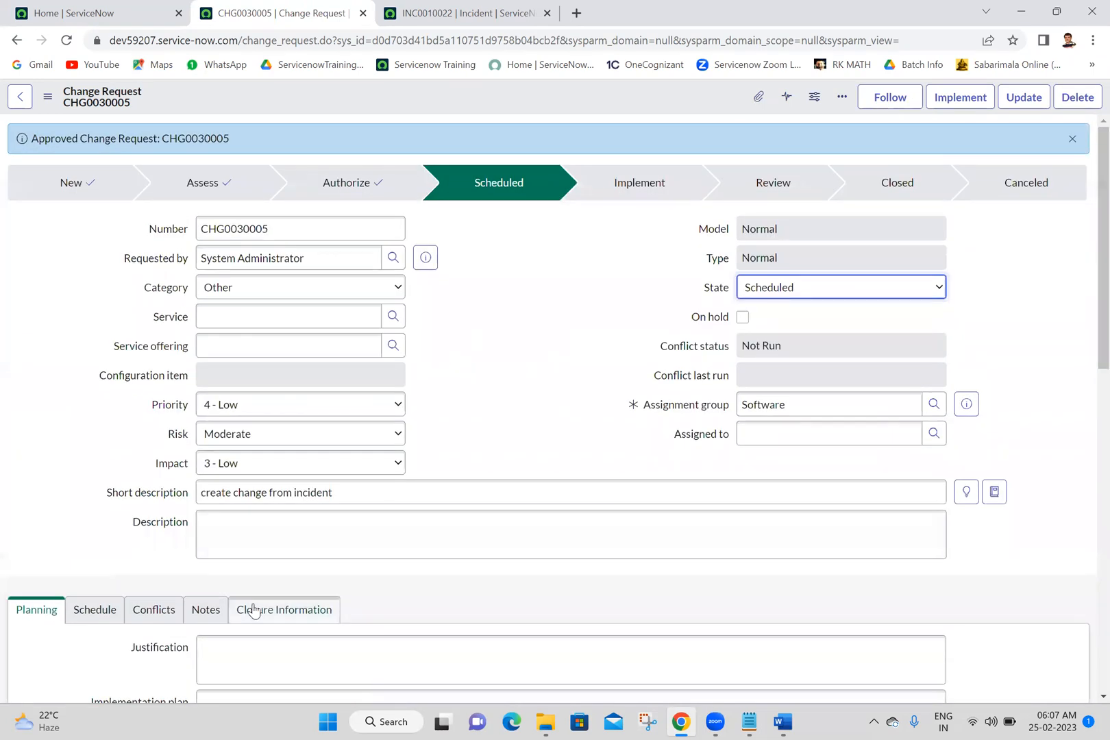
Step: Check the change request's schedule details, and advance the change through Implement to Review
left_click(90, 610)
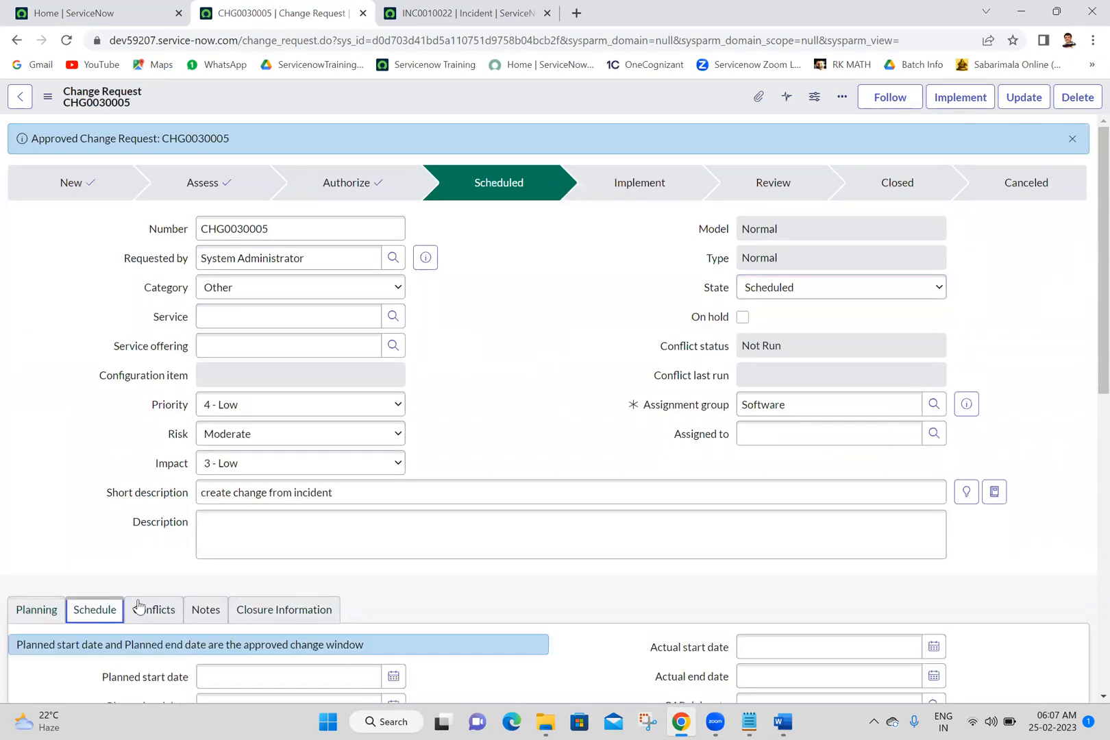
scroll(1089, 247, "down", 2)
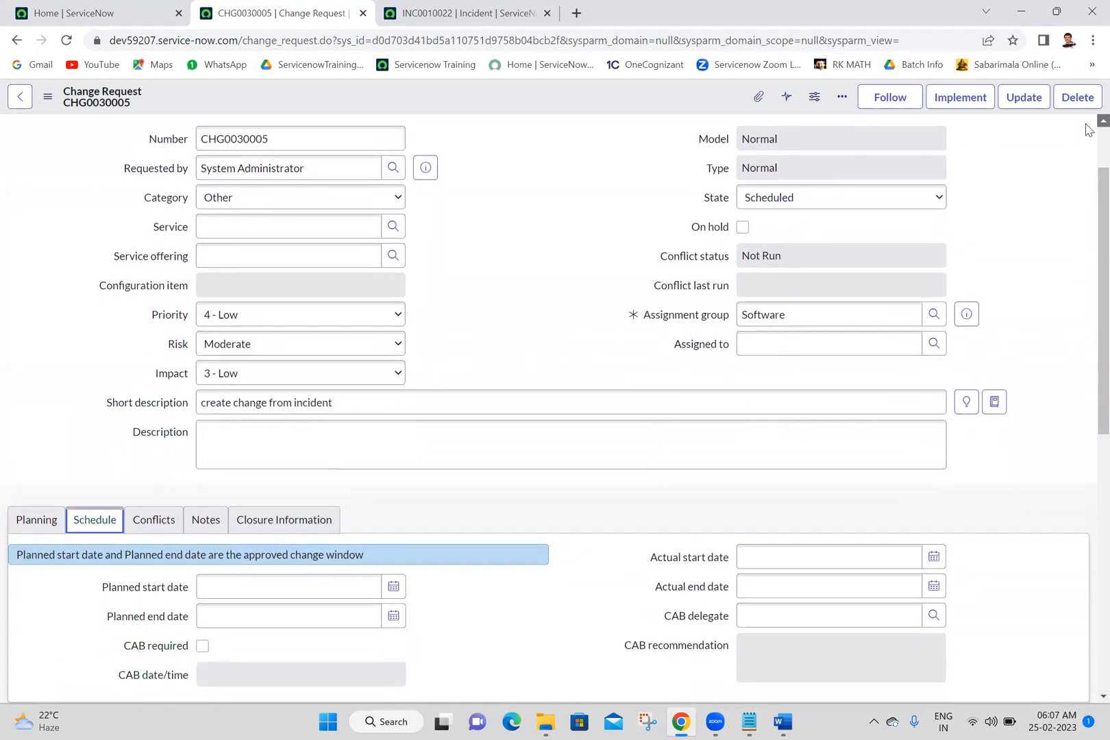
scroll(1089, 130, "up", 2)
left_click(976, 101)
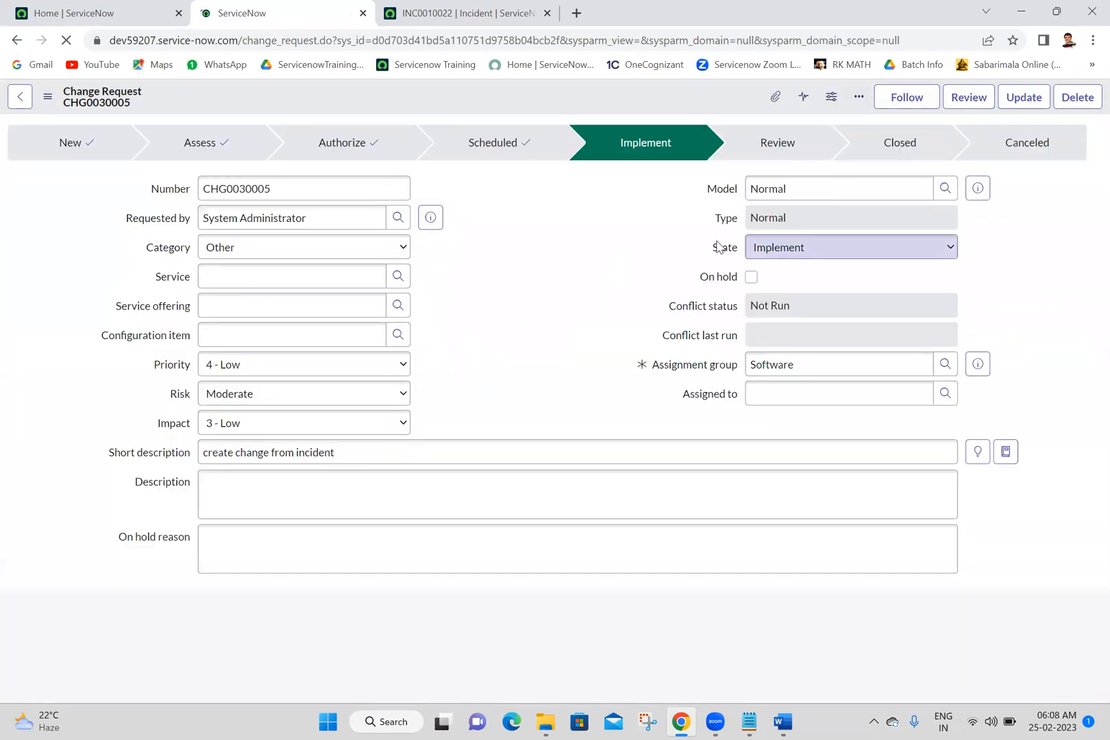
left_click(959, 98)
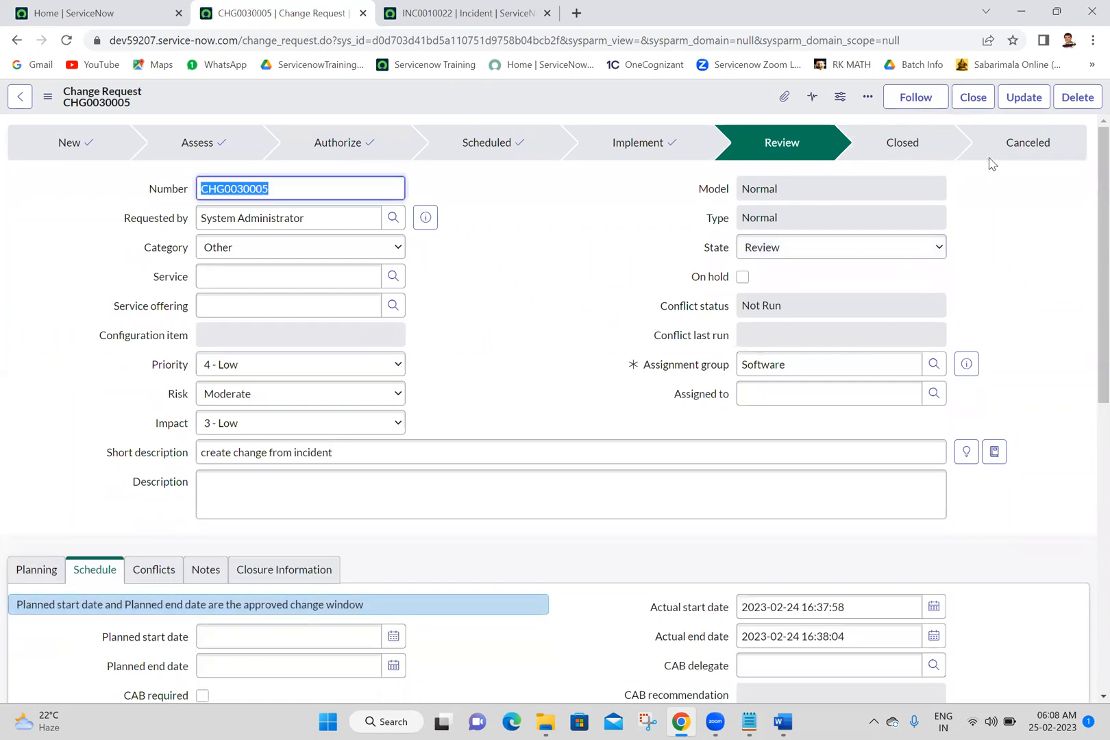
Step: Close the change request with close code Successful and fill in the close notes
left_click(972, 97)
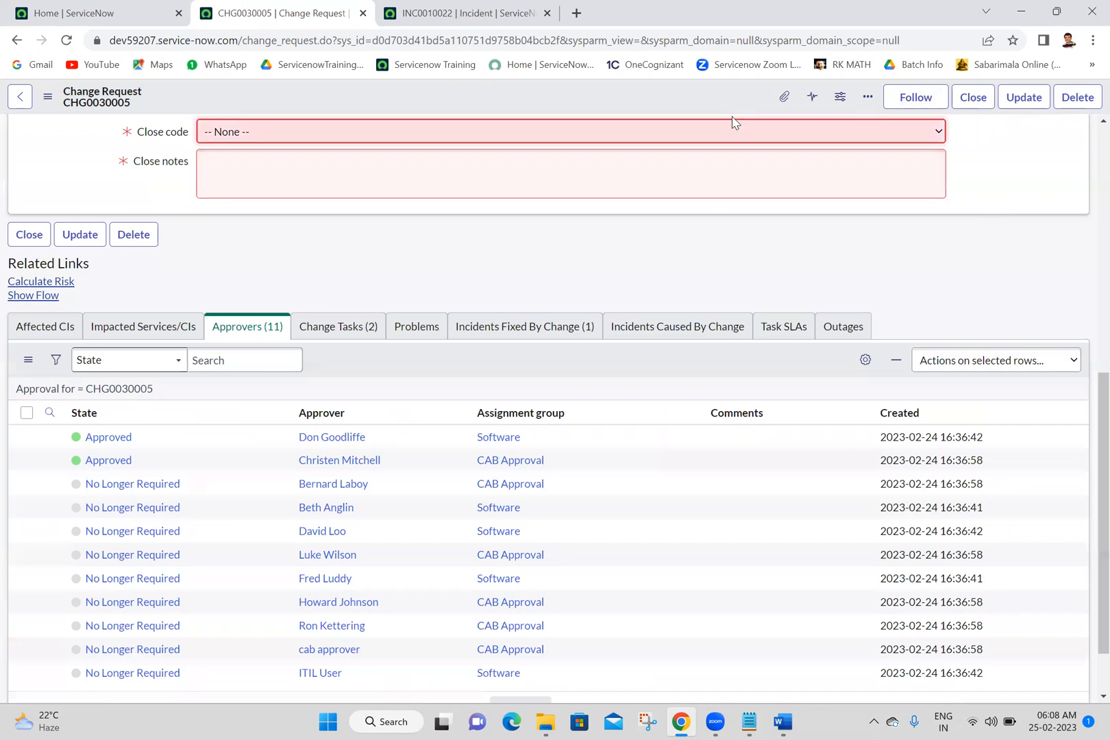
left_click(735, 133)
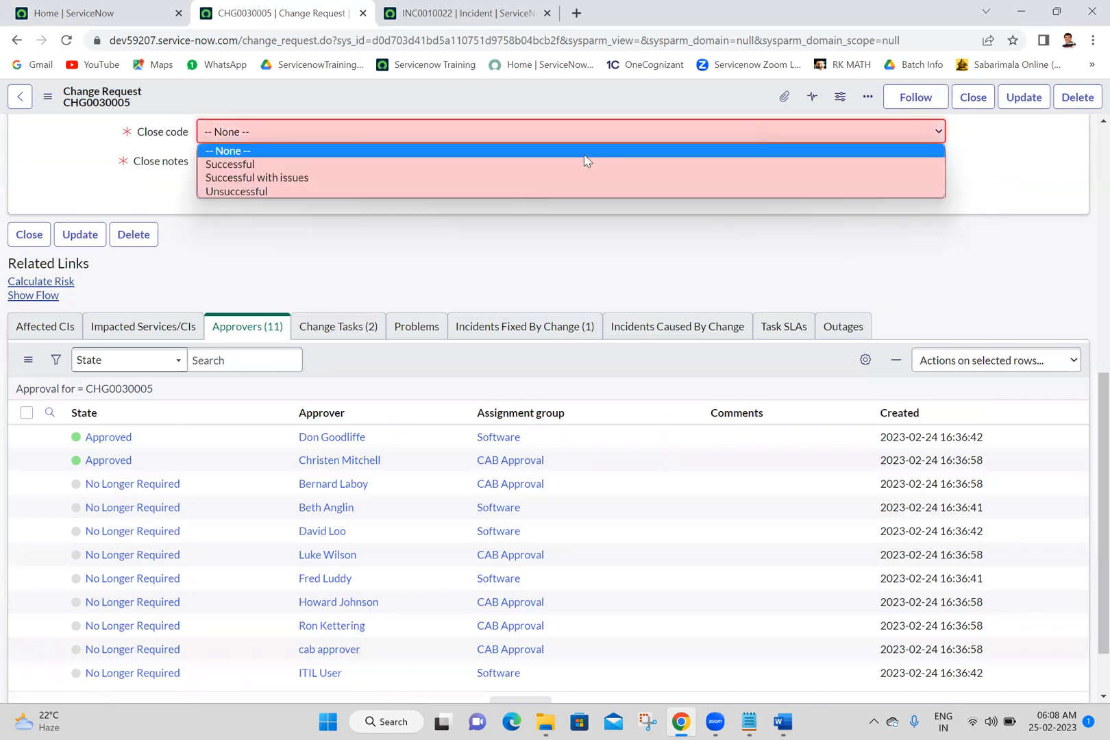
left_click(538, 164)
left_click(539, 163)
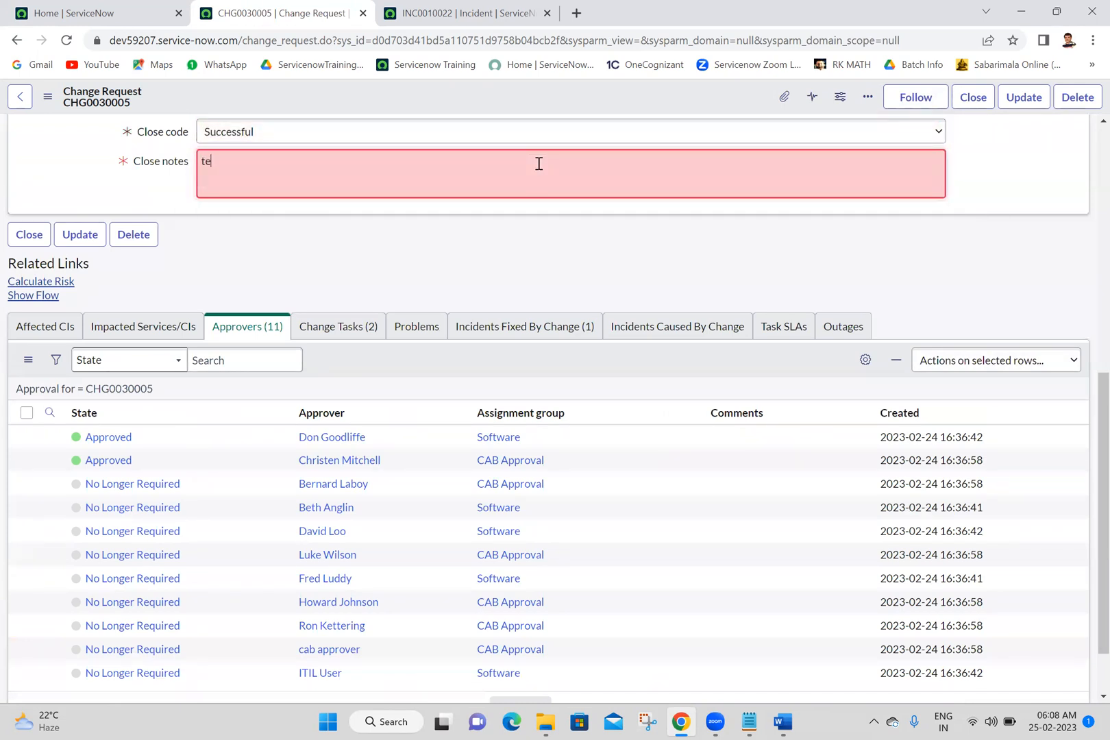
left_click(971, 97)
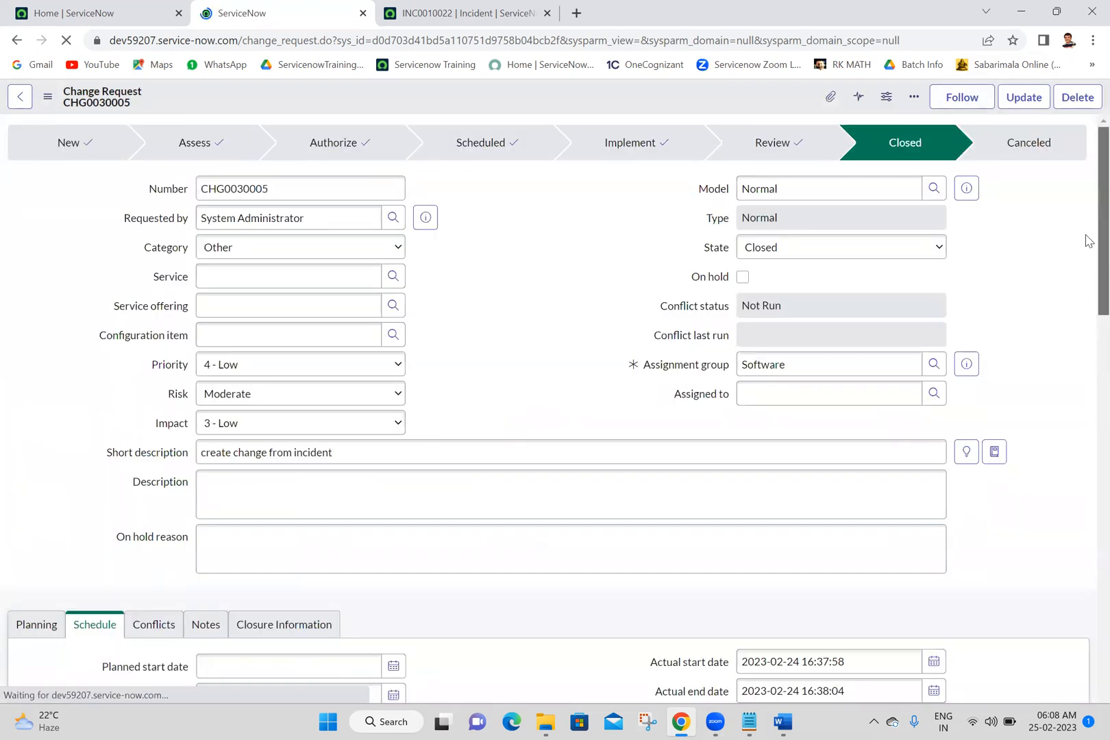
Step: Review the closed change request's Incidents Fixed By Change list and compare it with the linked incident record
scroll(1085, 240, "down", 10)
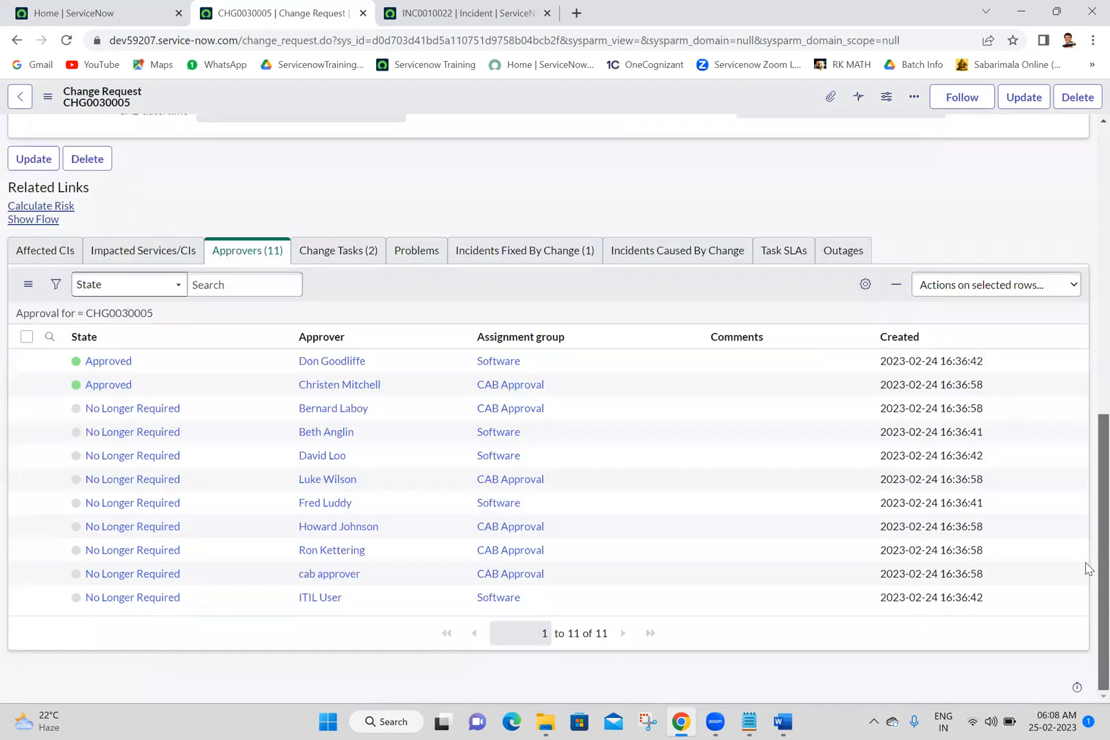
left_click(566, 250)
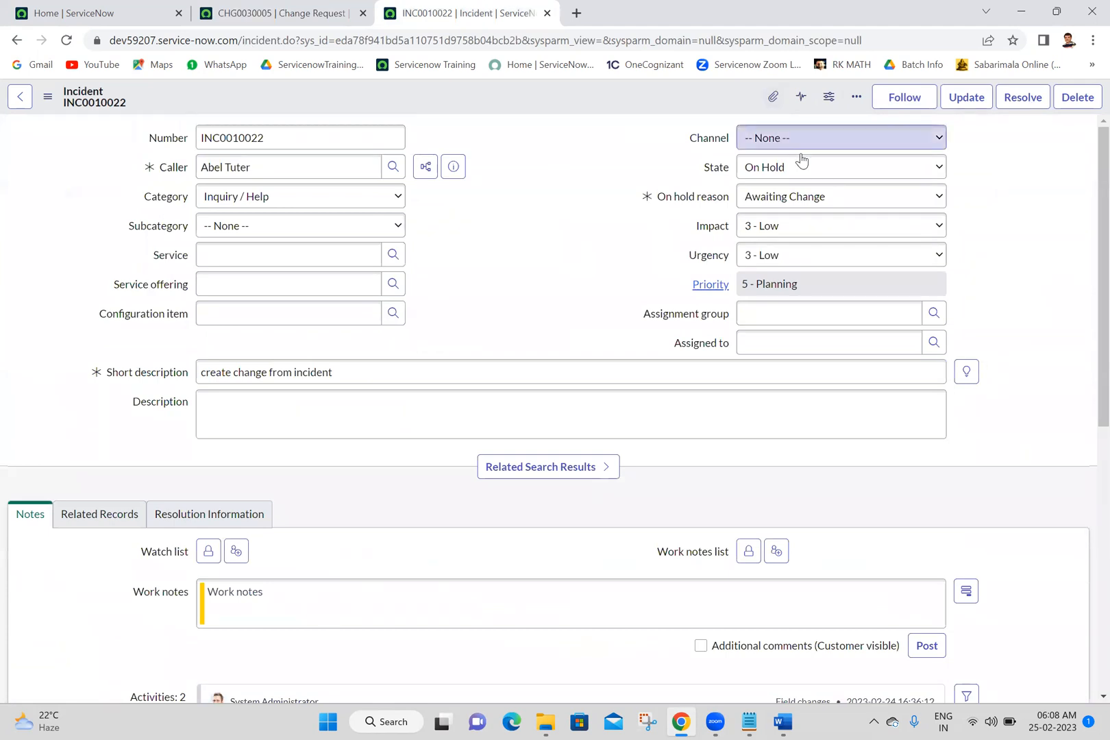
left_click(343, 13)
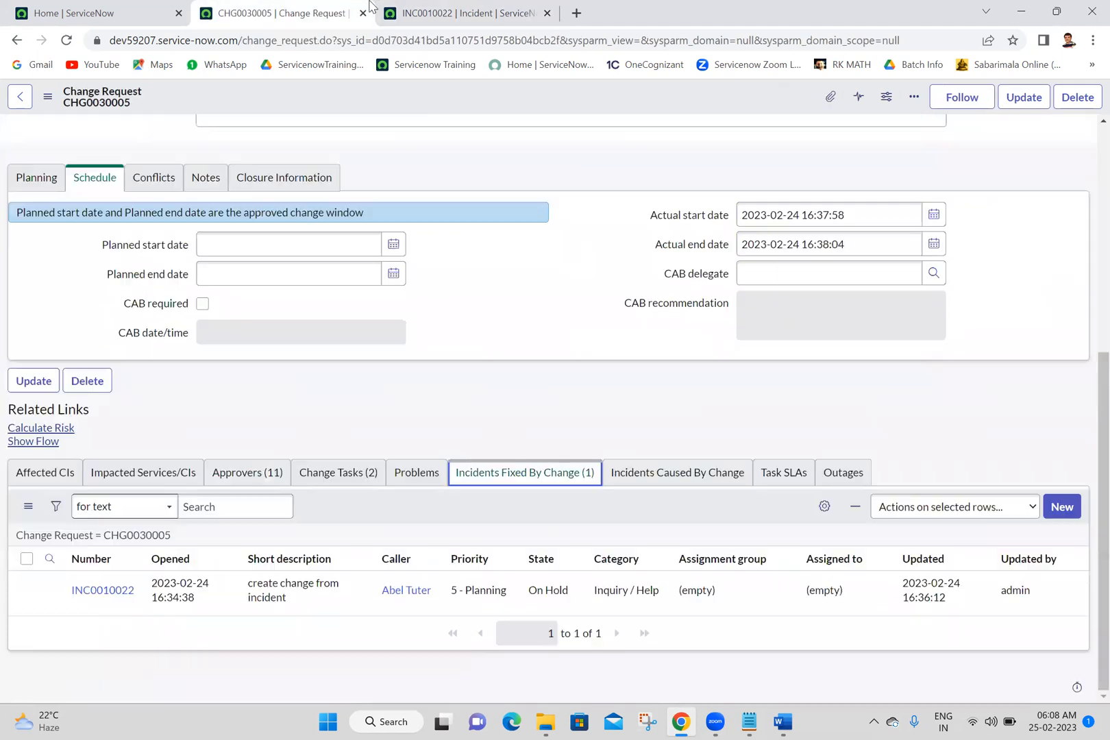
scroll(1085, 212, "up", 5)
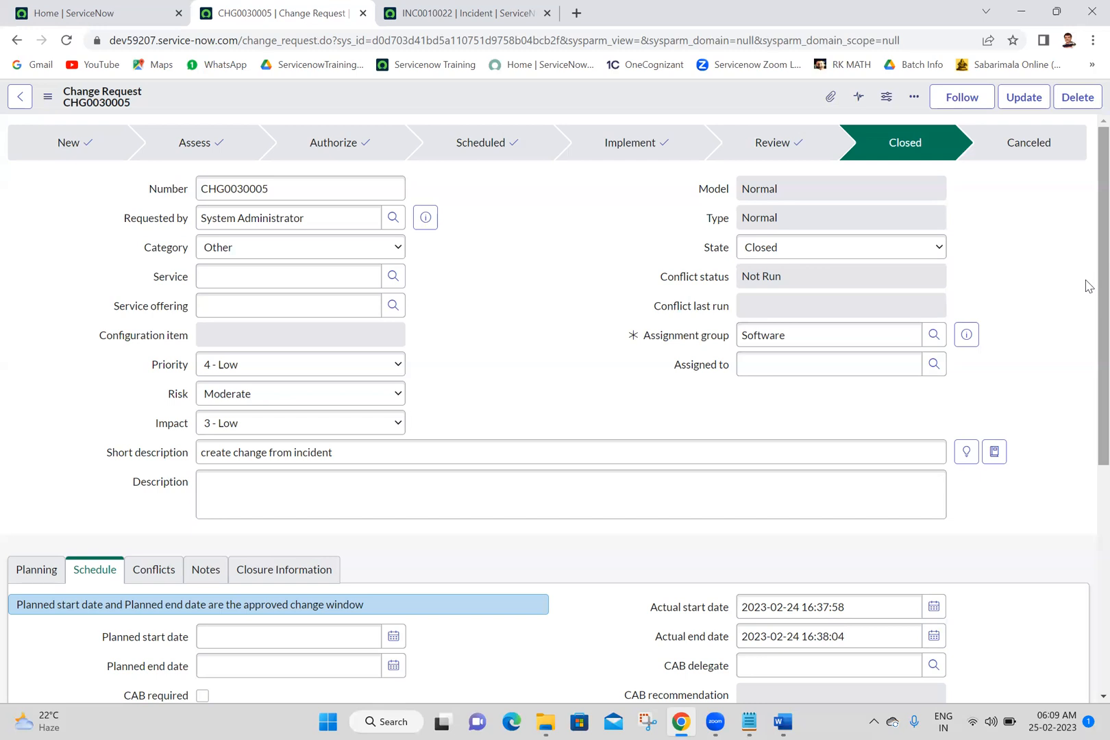
scroll(1087, 264, "down", 5)
scroll(1088, 264, "up", 5)
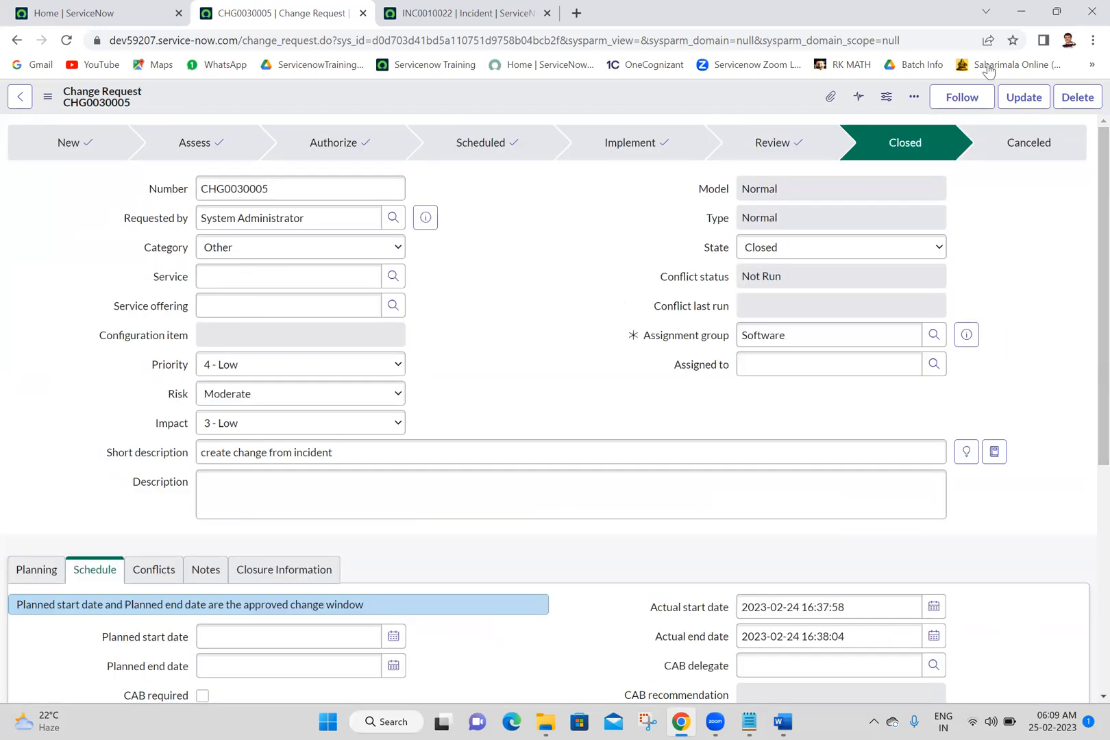
Step: Return to the incident linked to the change and set its state to Closed
left_click(461, 10)
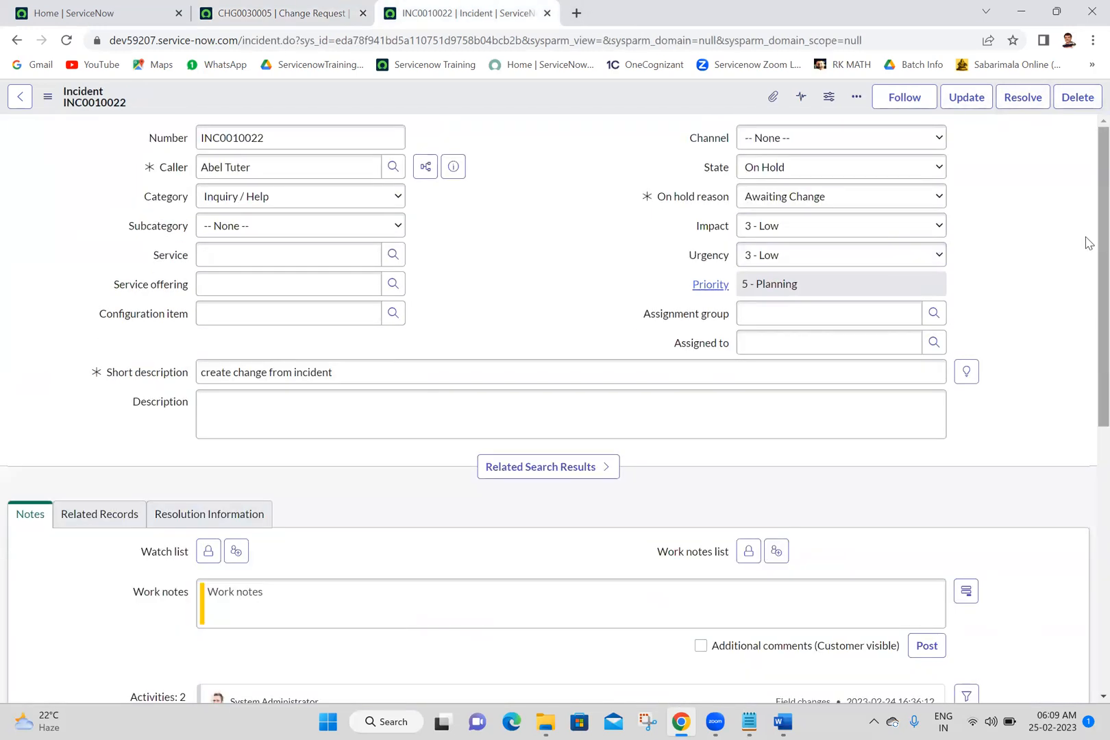
left_click(808, 170)
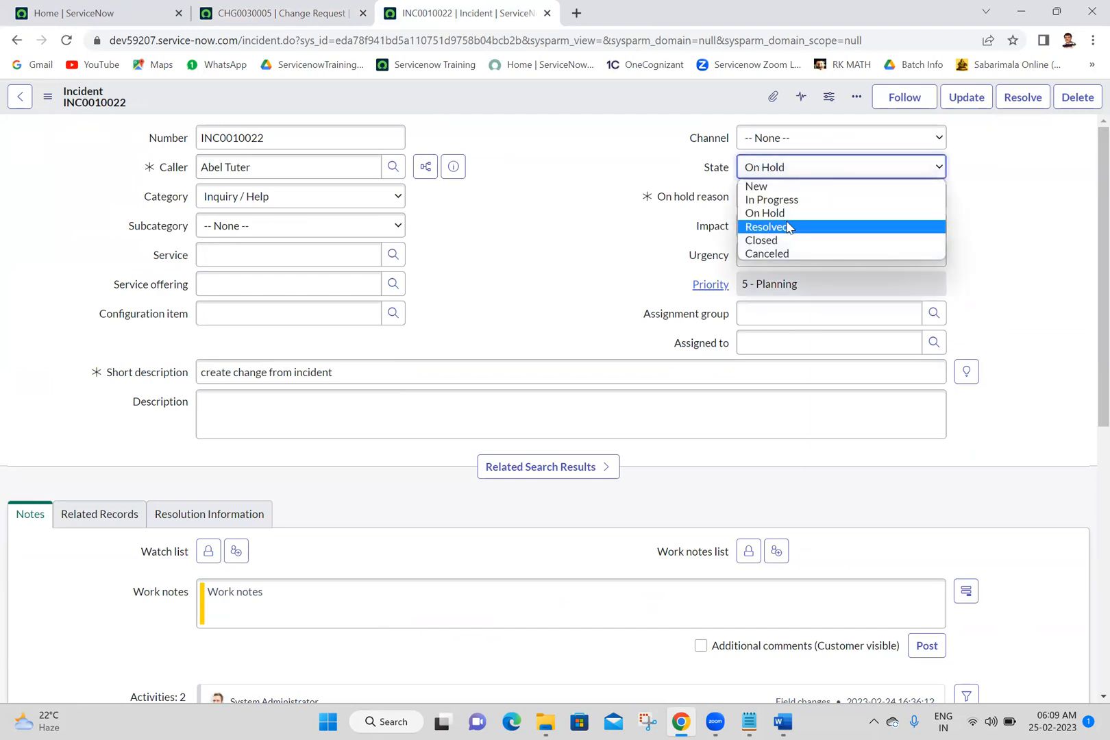
left_click(767, 241)
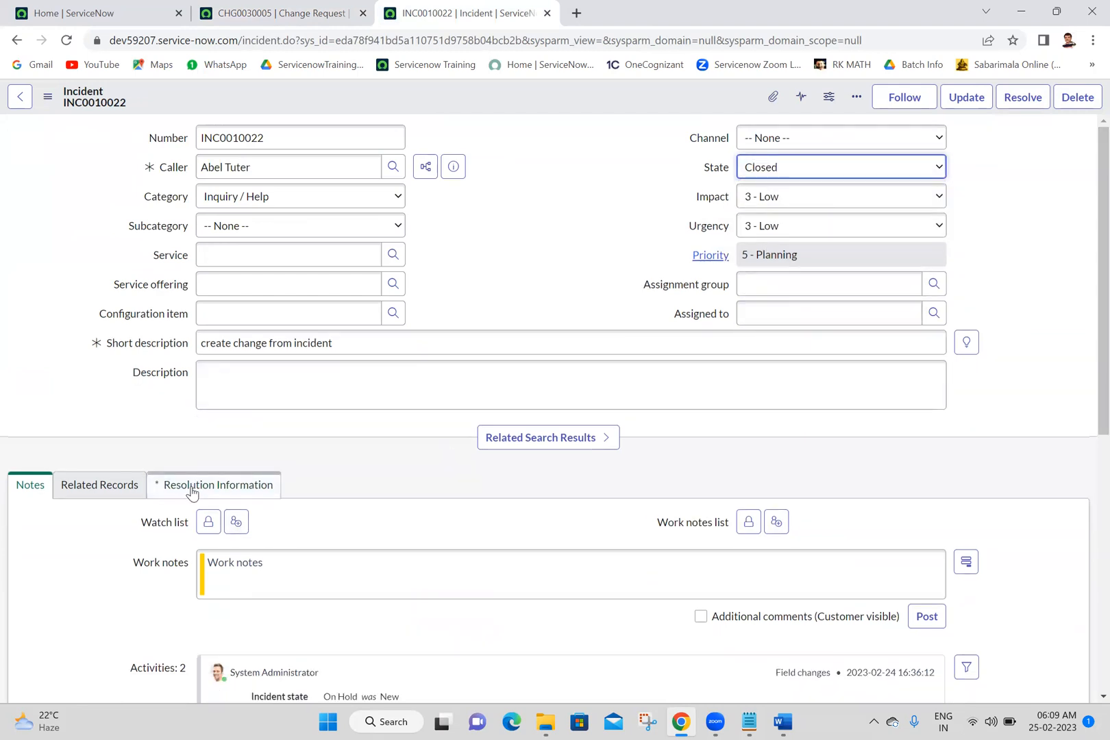
Step: Fill in the incident's resolution information with code Resolved by change and notes "test", and save the incident
left_click(216, 492)
left_click(277, 552)
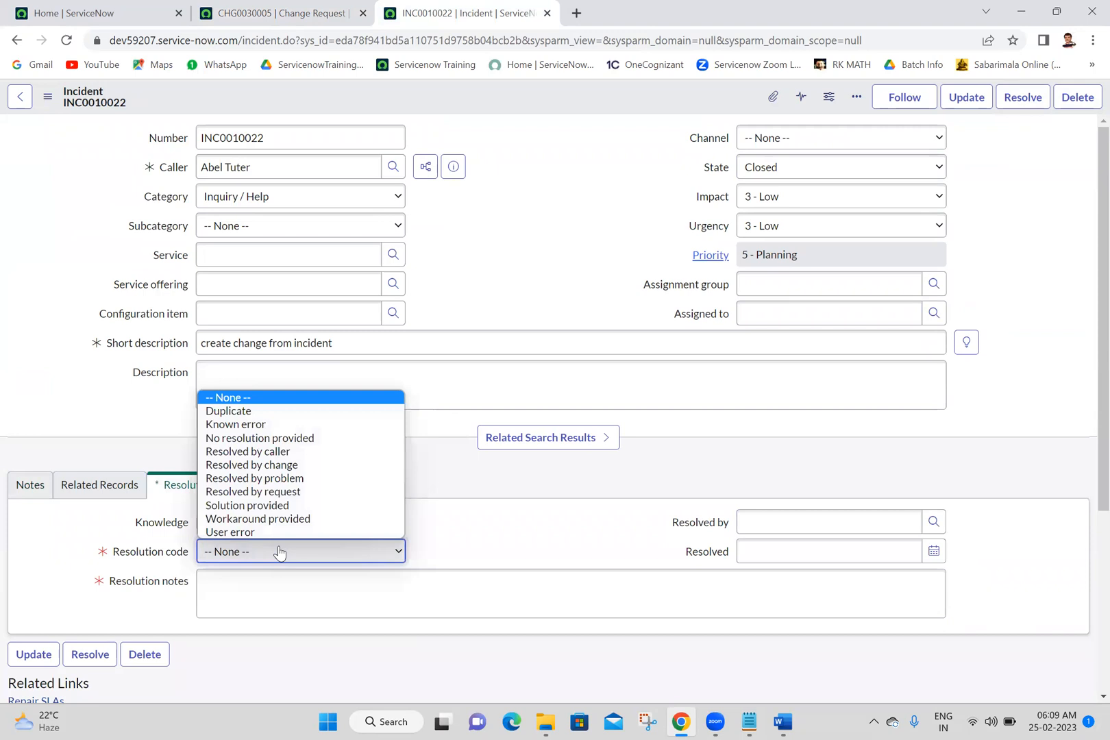
left_click(278, 466)
left_click(270, 595)
type("test")
right_click(463, 96)
left_click(479, 108)
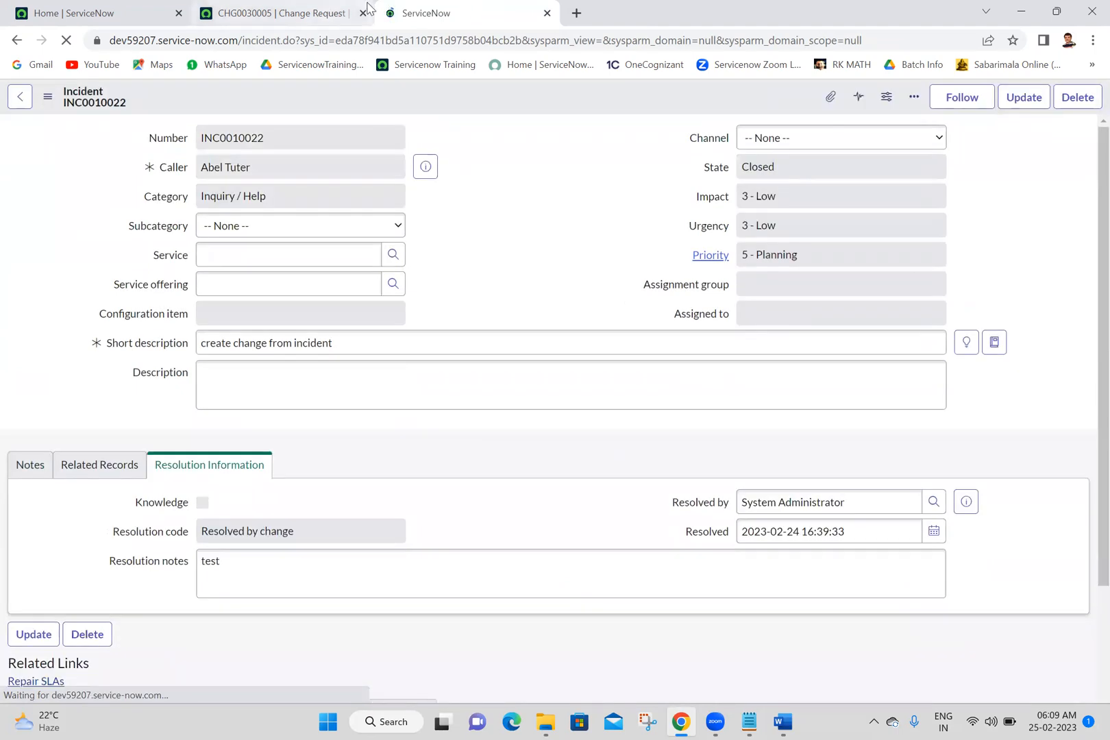
Step: Close the incident and change request browser tabs to return to the ServiceNow home page
left_click(321, 13)
left_click(546, 13)
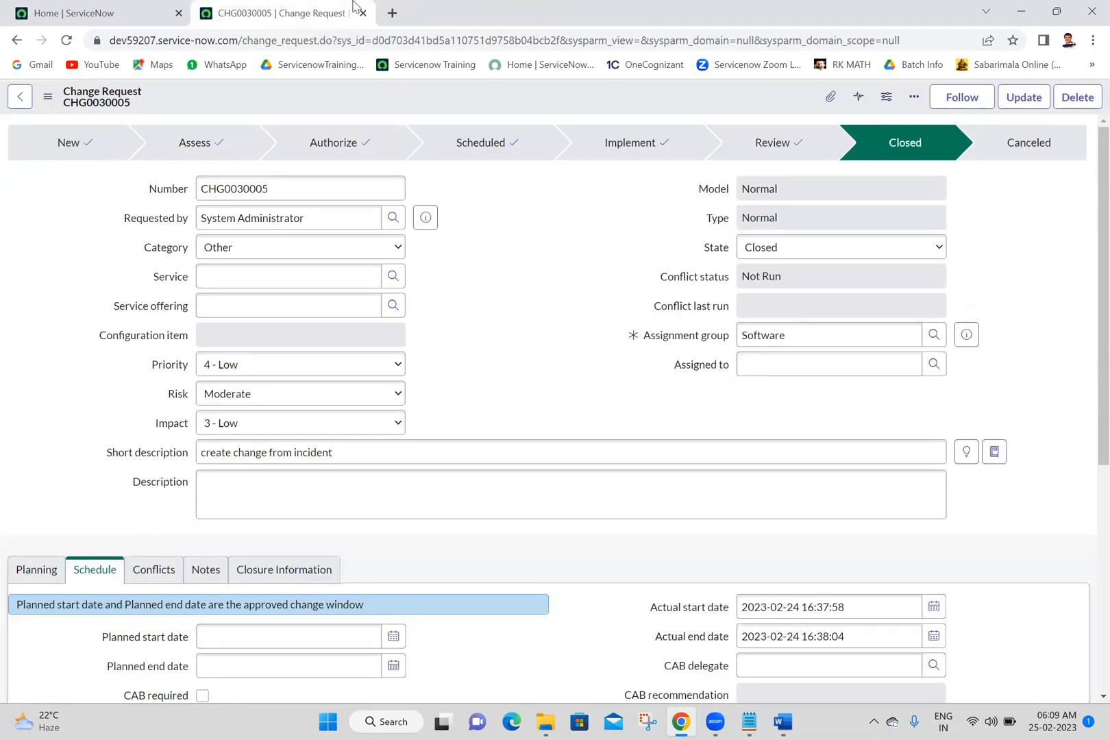
left_click(363, 13)
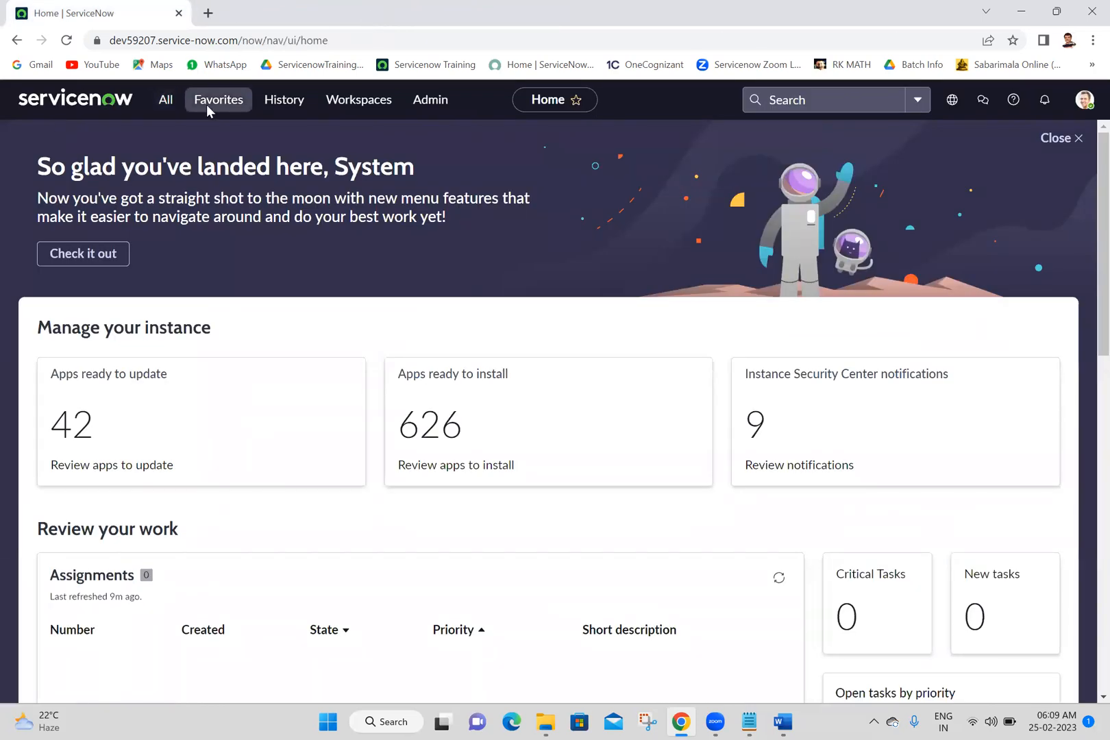
Step: Filter the application navigator for "problem" and open a new problem record in a separate tab
left_click(165, 112)
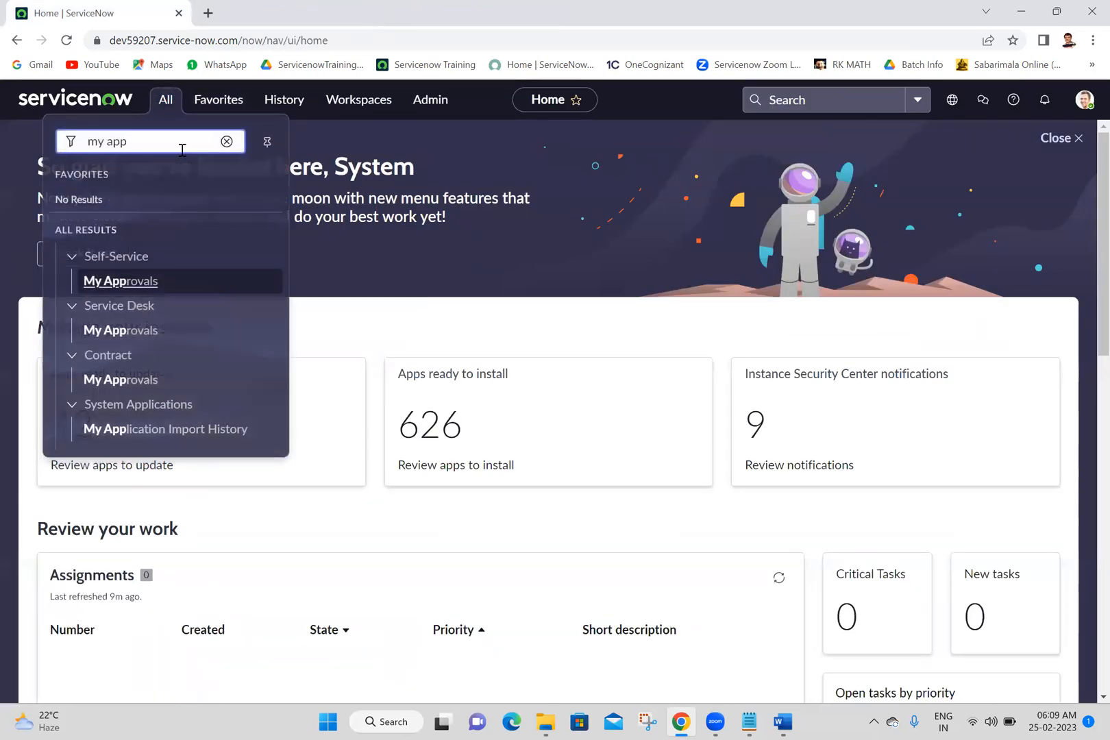
key("ctrl+shift+Left")
key("ctrl+shift+Left")
type("problem")
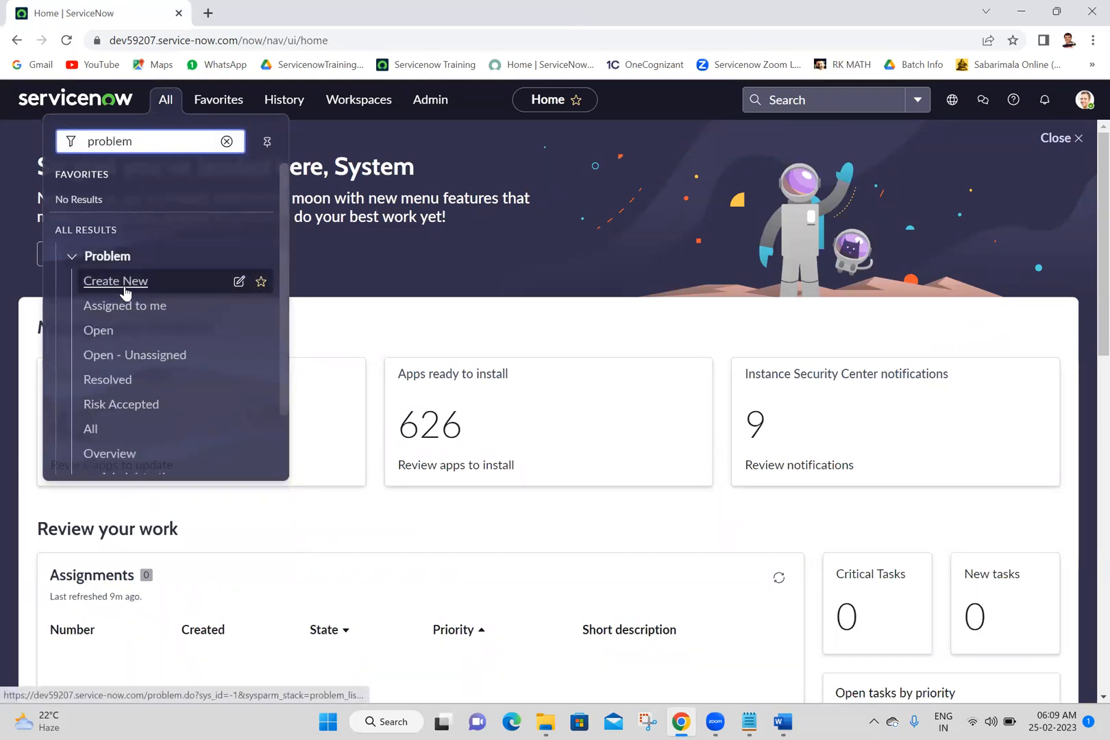
left_click(92, 285, "ctrl")
left_click(285, 10)
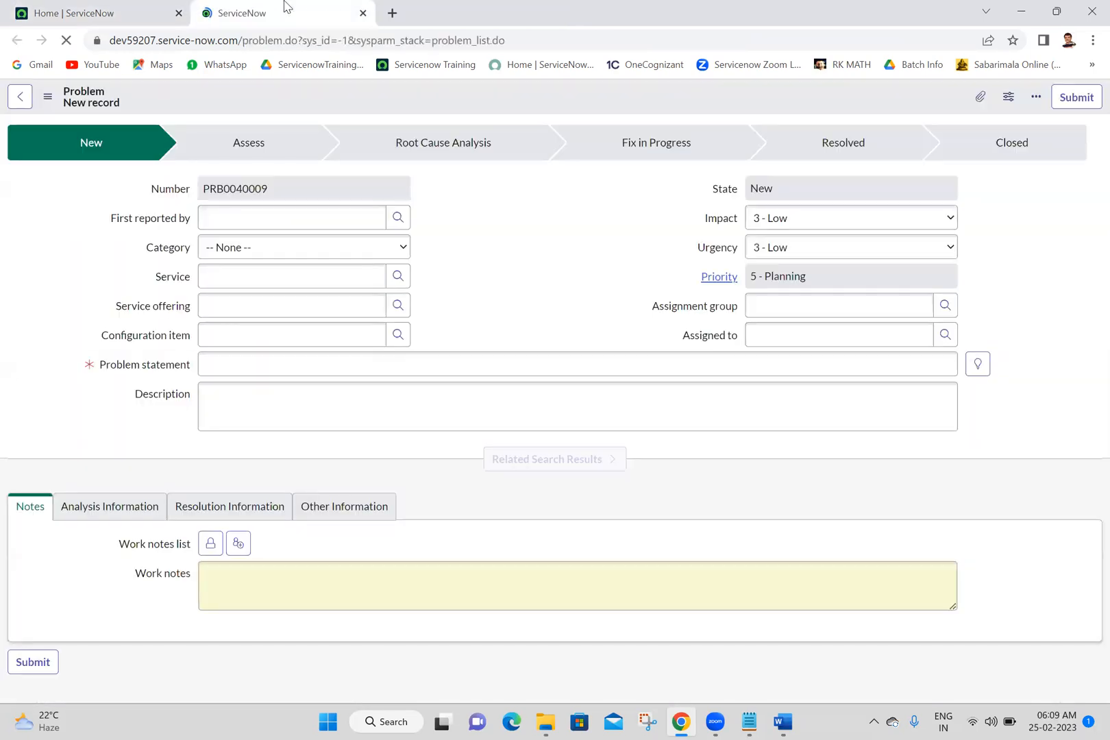
Step: Enter "test" as the problem statement and save the new problem record
left_click(559, 255)
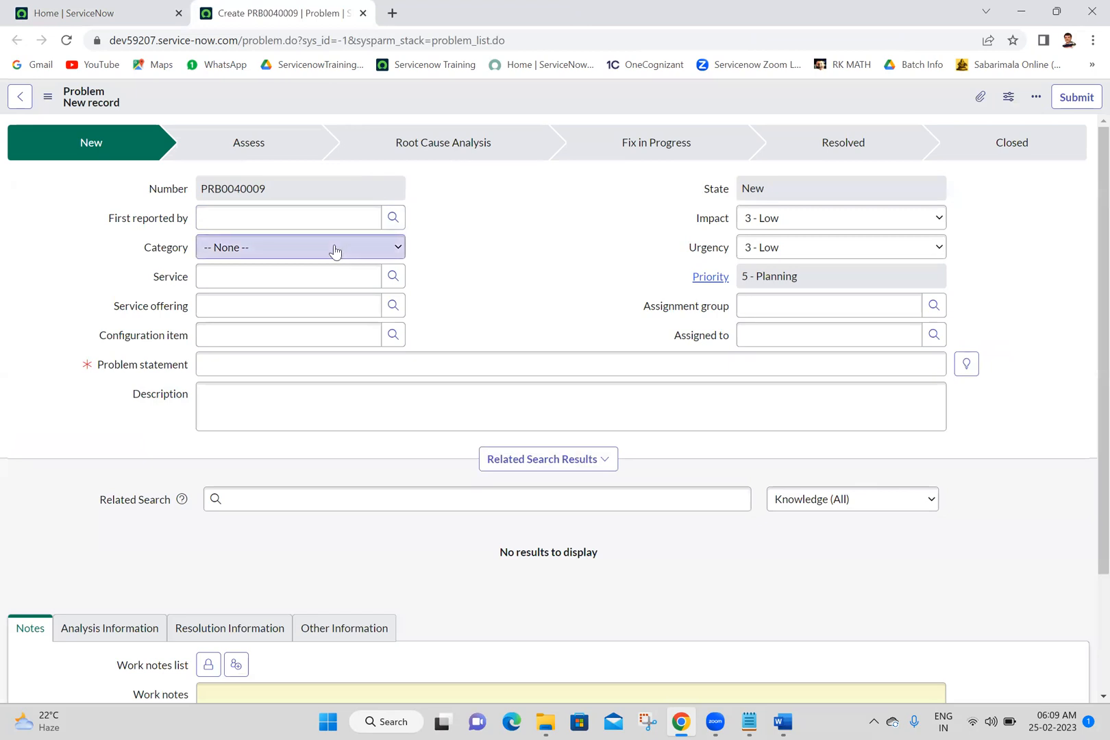
left_click(272, 360)
type("test")
right_click(487, 97)
left_click(515, 105)
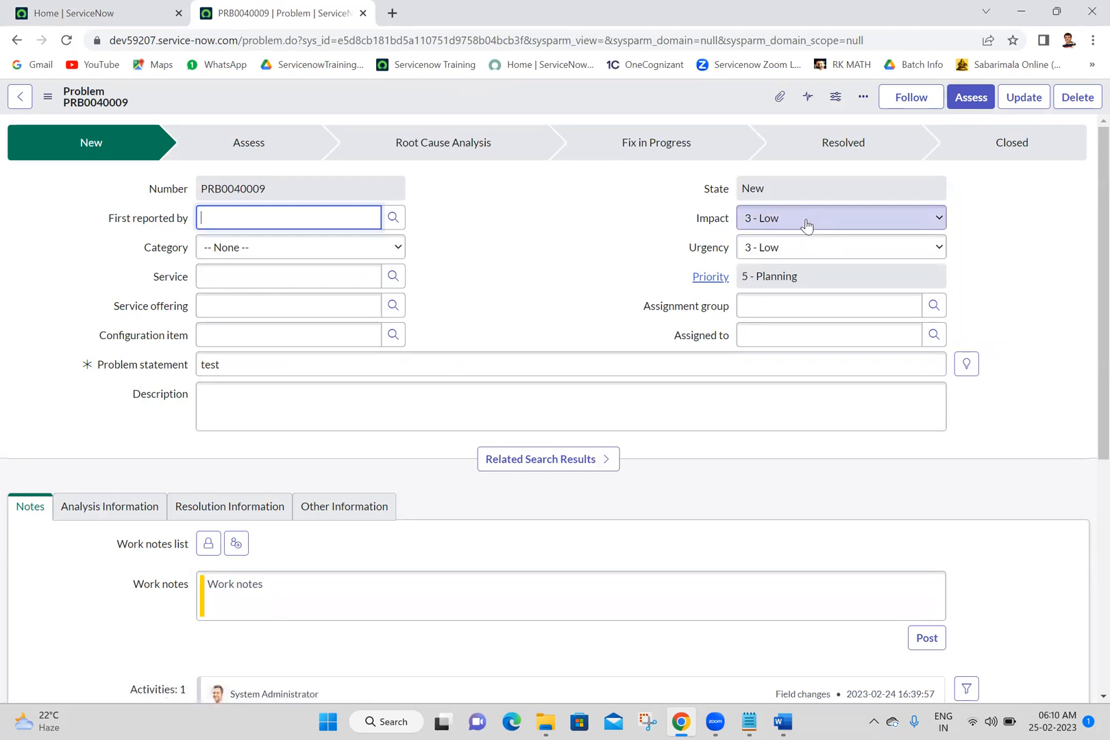
Step: Create a normal change from the problem and check the new change request's Problems related list
left_click(48, 98)
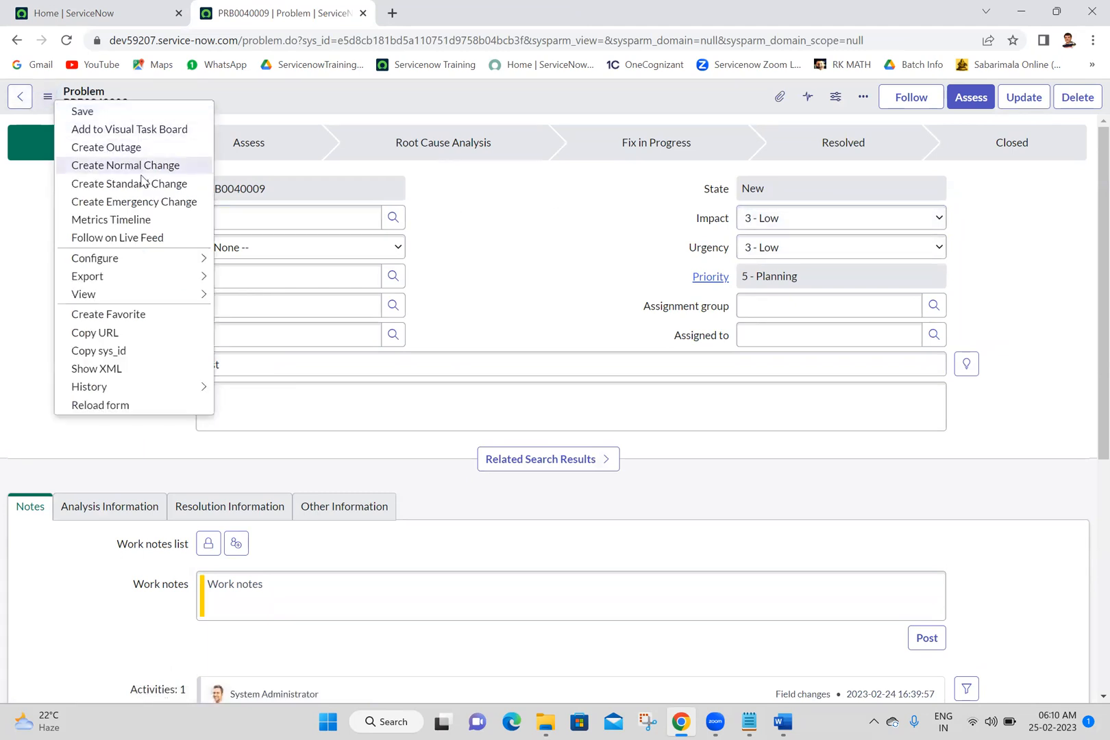
left_click(142, 169)
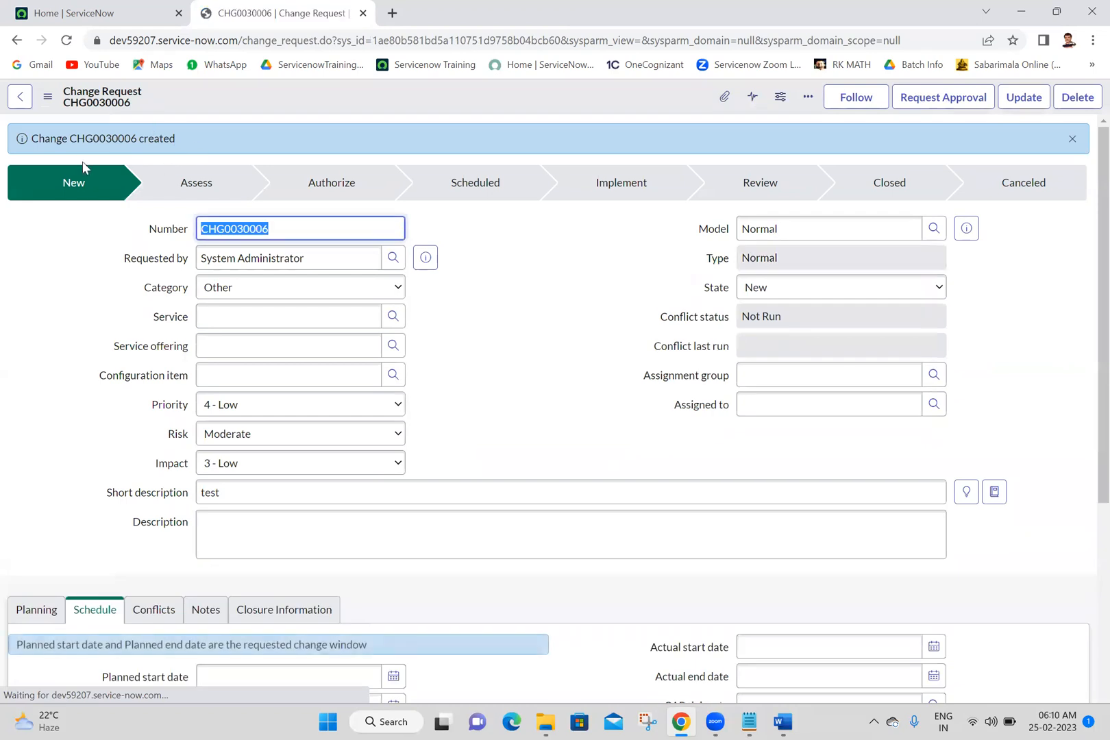
left_click(88, 150)
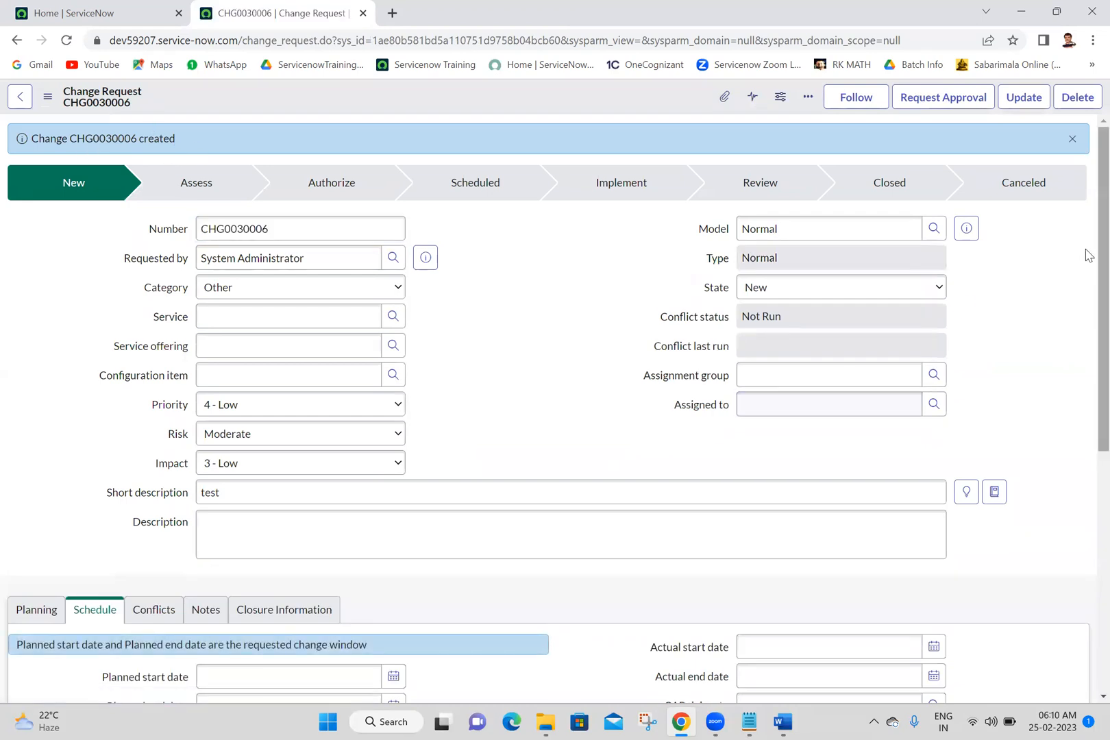
left_click_drag(1101, 252, 1096, 517)
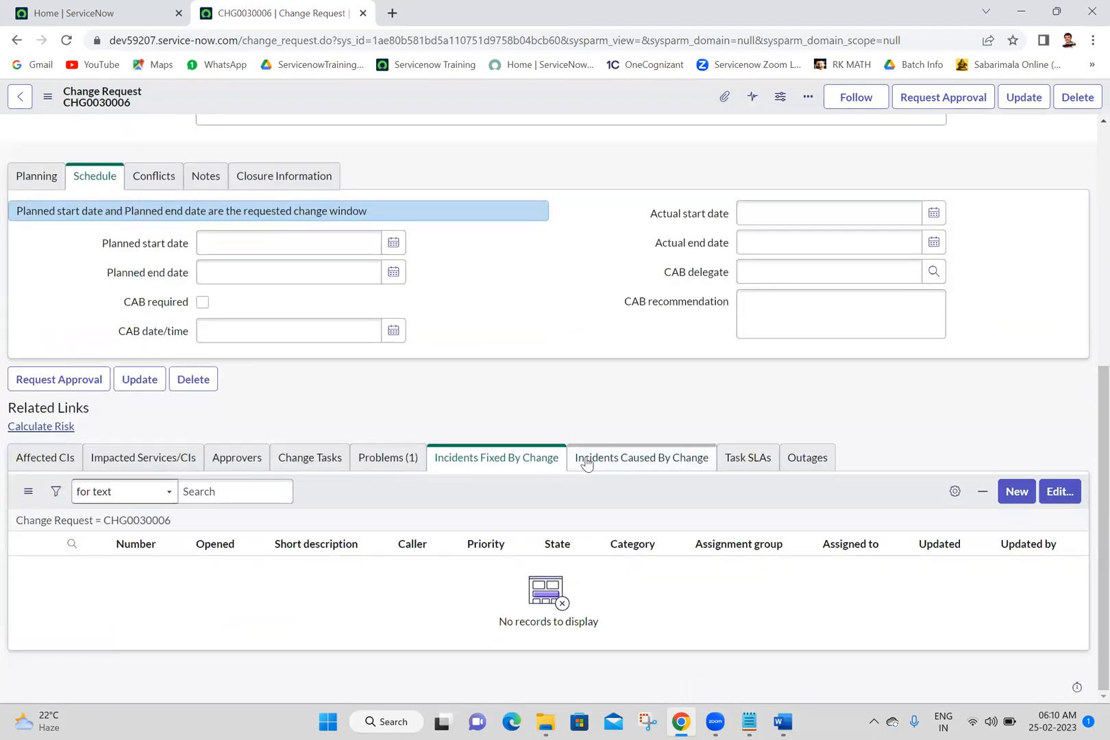
left_click(378, 465)
left_click_drag(1100, 465, 1089, 151)
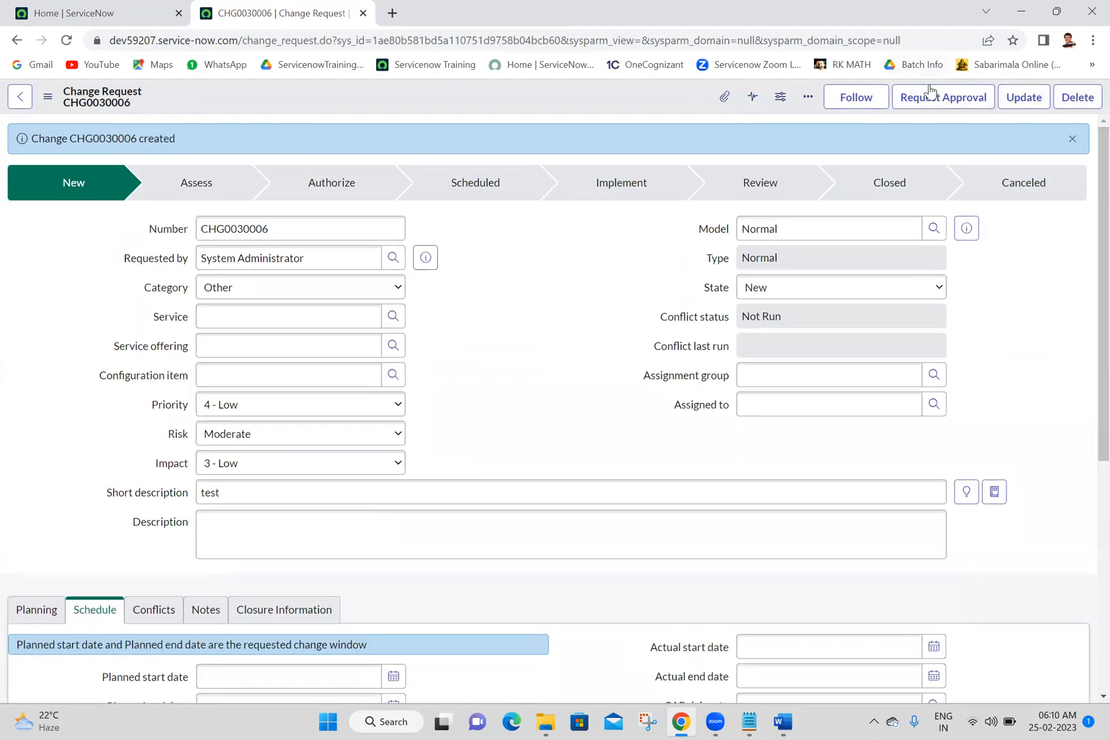
Step: Assign the new change request to the Software group, save it, and request its approval
left_click(778, 367)
type("soft")
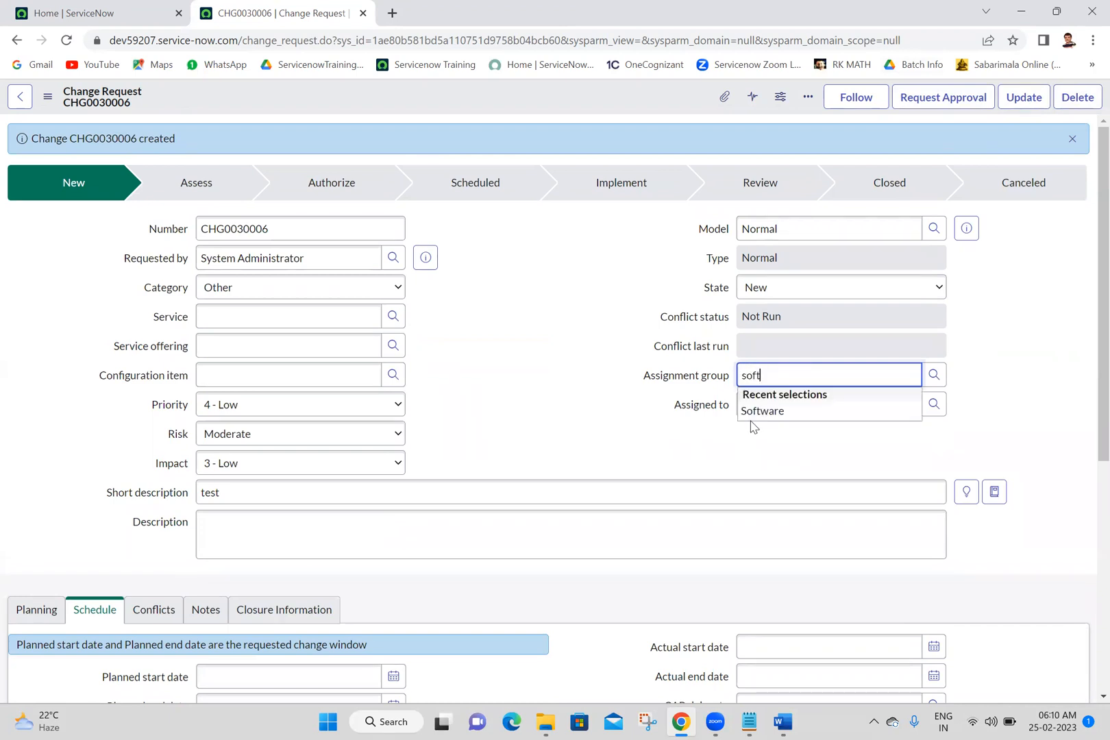
left_click(749, 415)
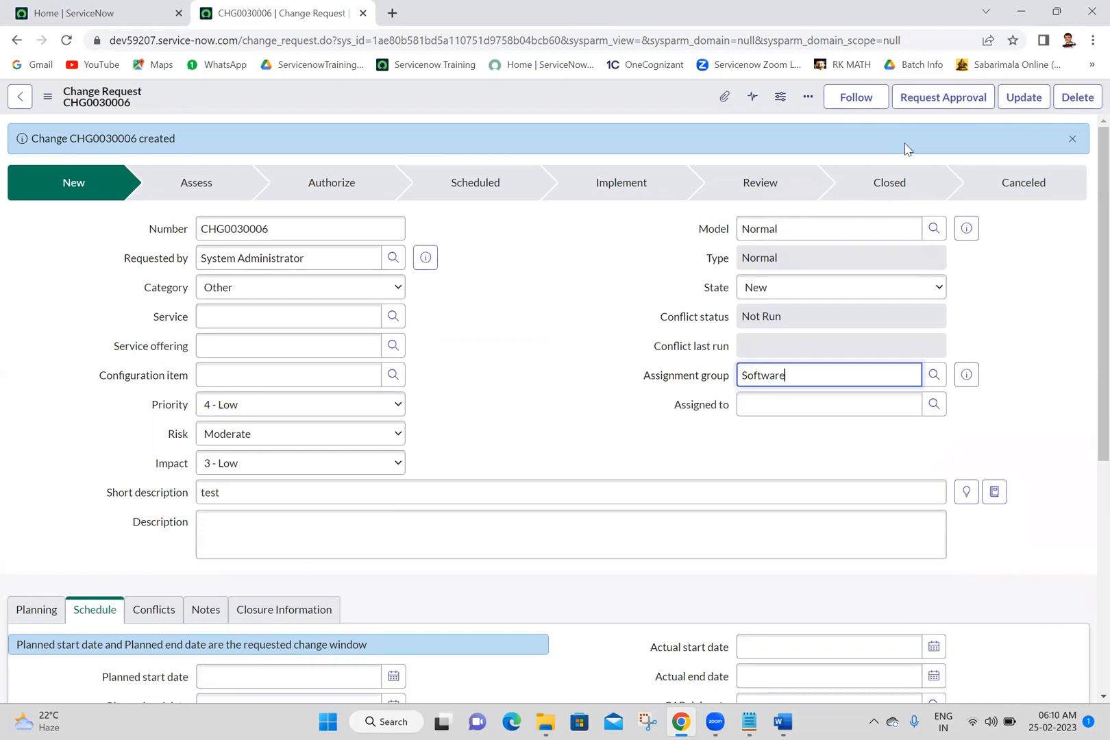
right_click(619, 91)
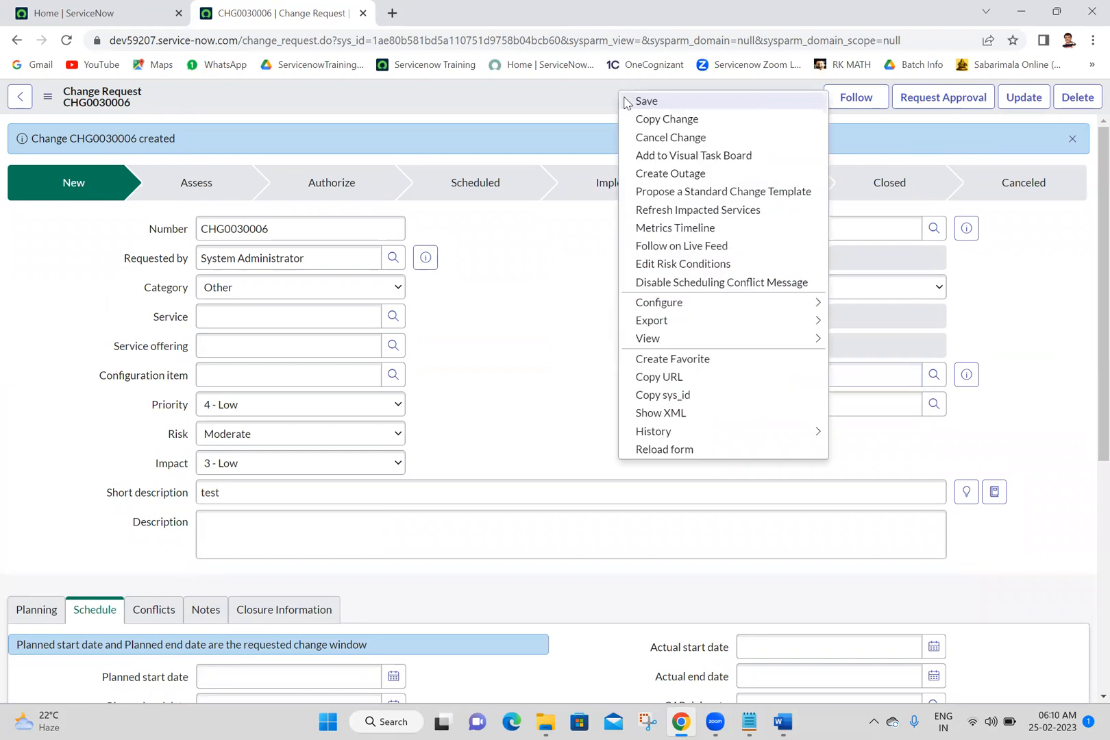
left_click(637, 101)
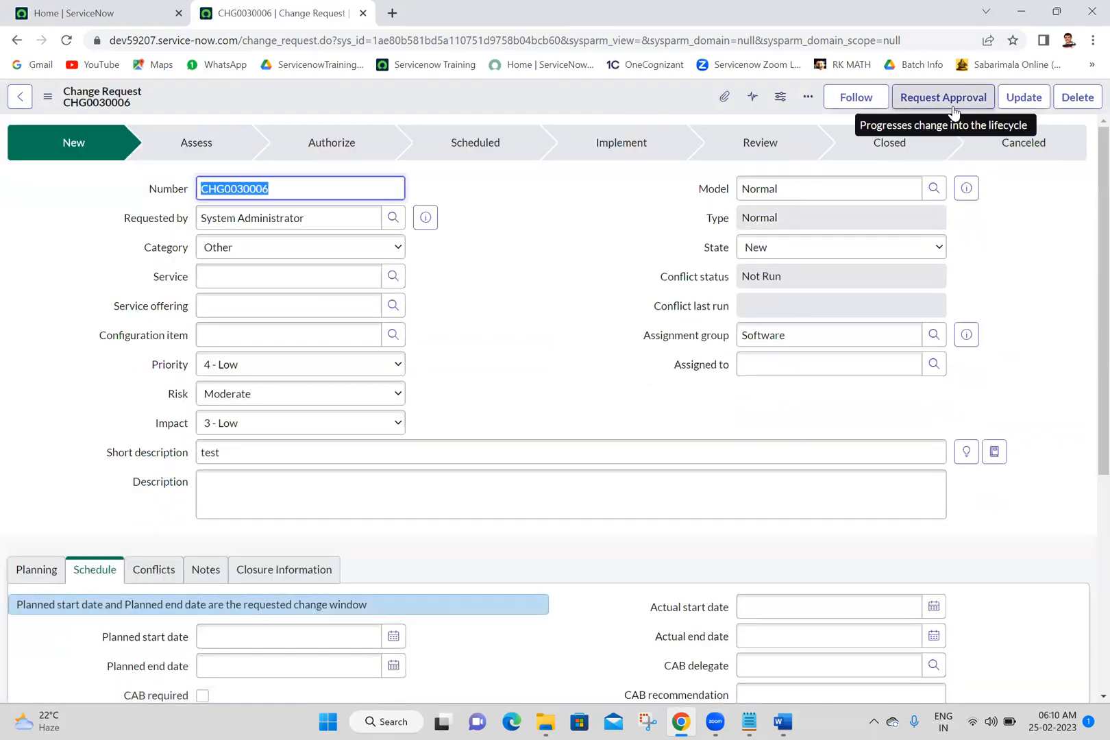
left_click(953, 107)
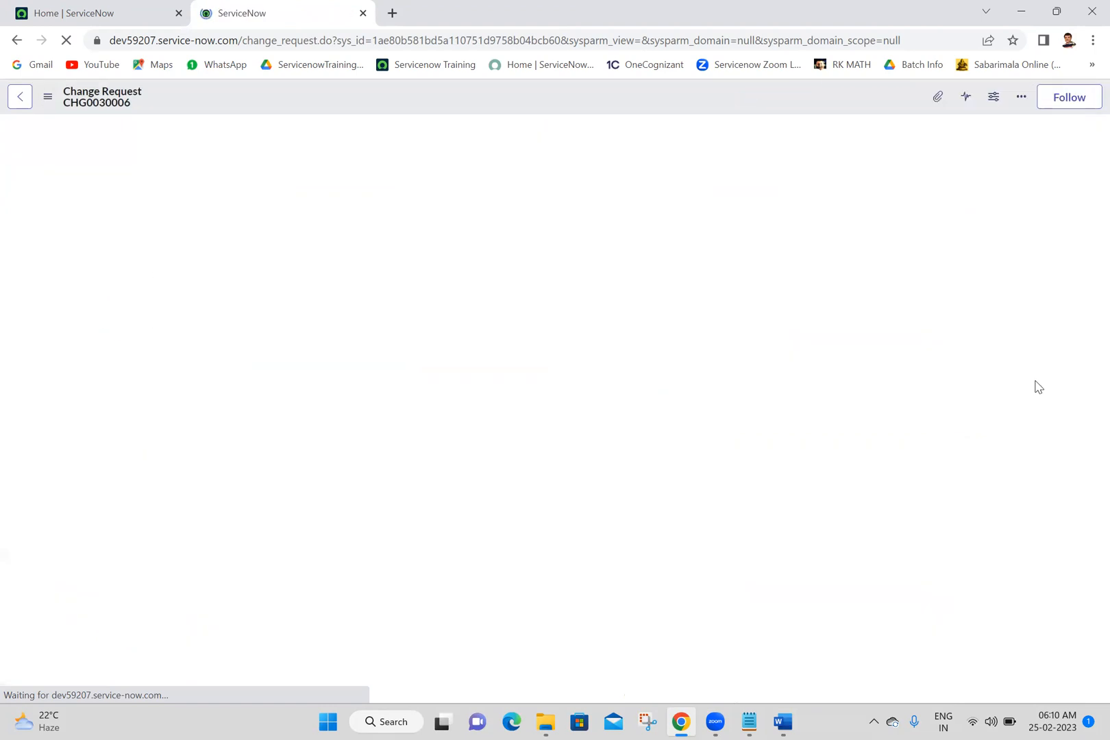
Step: Approve the change request's assessment through the first requested Software group entry in its Approvers list
scroll(1089, 484, "down", 1)
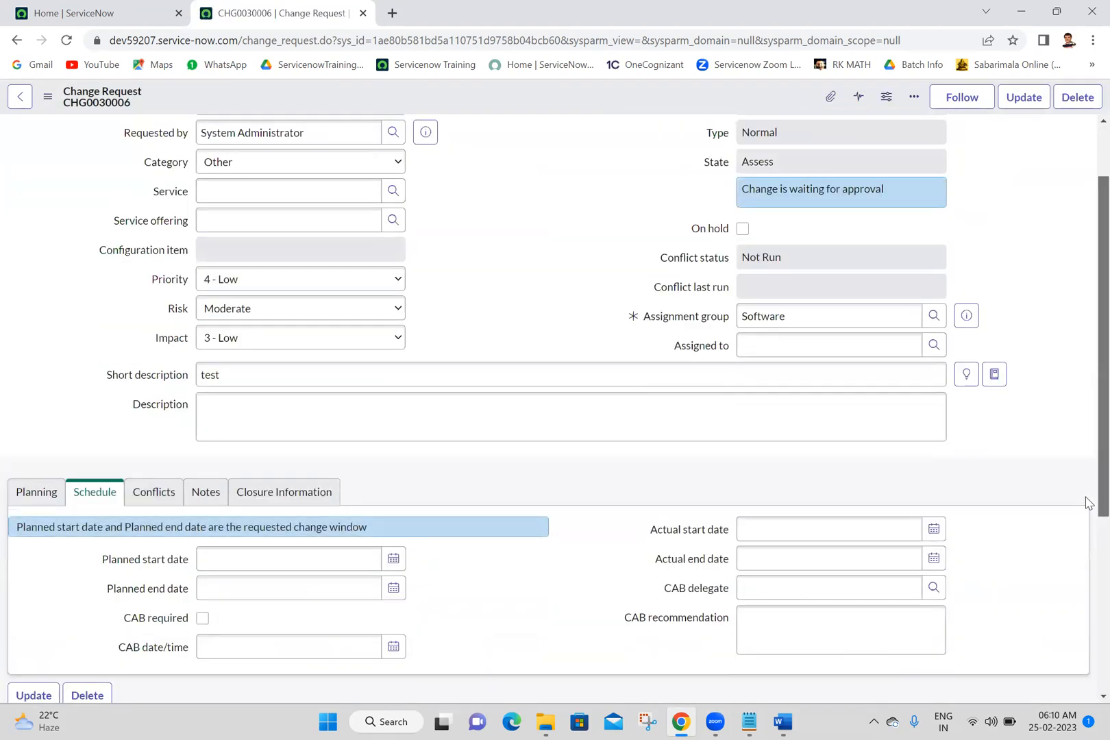
scroll(1085, 502, "down", 4)
left_click(243, 487)
right_click(305, 598)
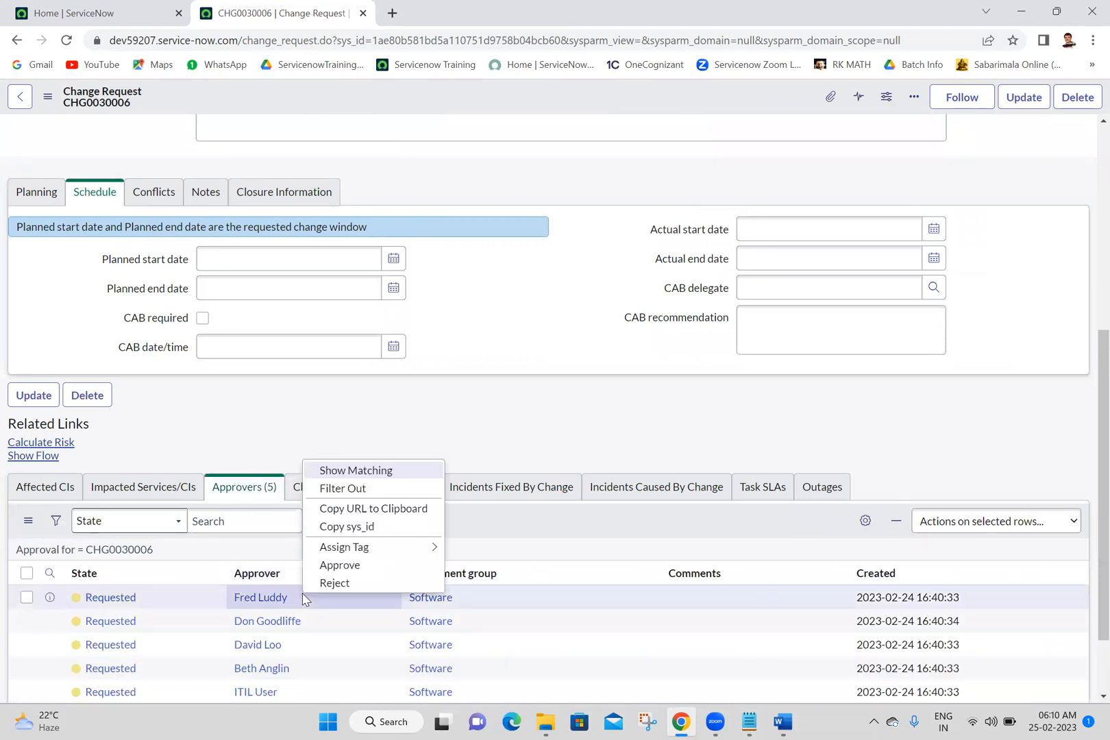
left_click(336, 565)
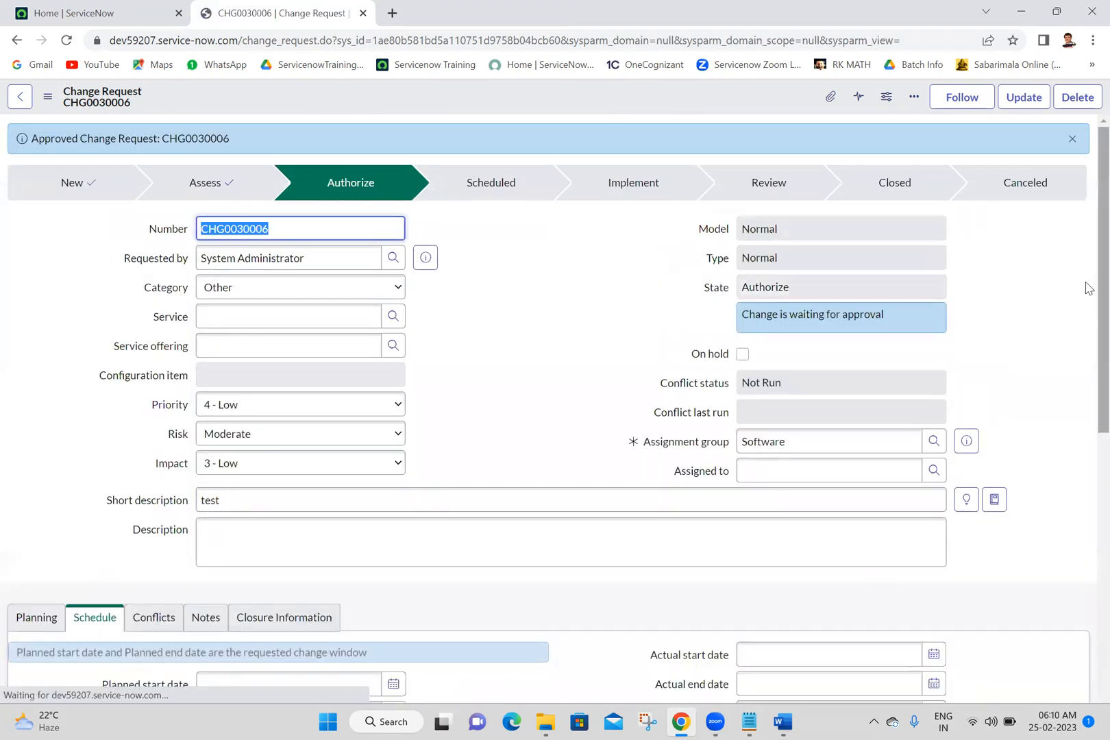
Step: Approve the change request's authorization through a requested CAB Approval group entry in the Approvers list
scroll(1089, 449, "down", 10)
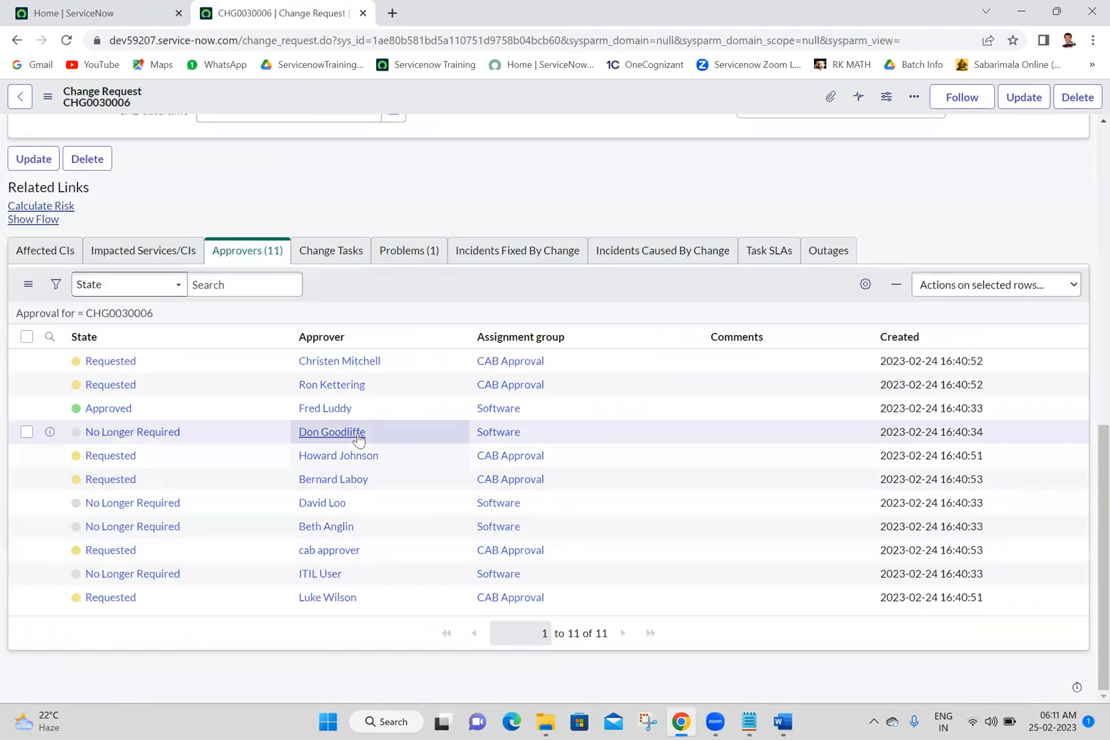
right_click(383, 459)
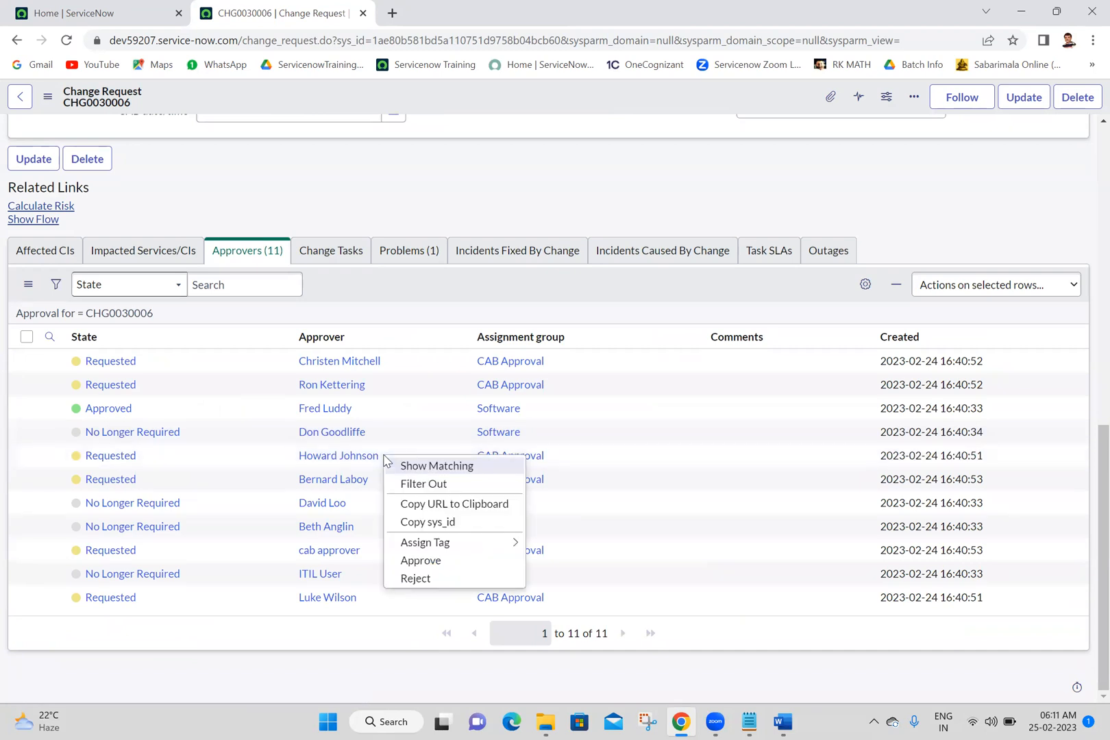
left_click(419, 561)
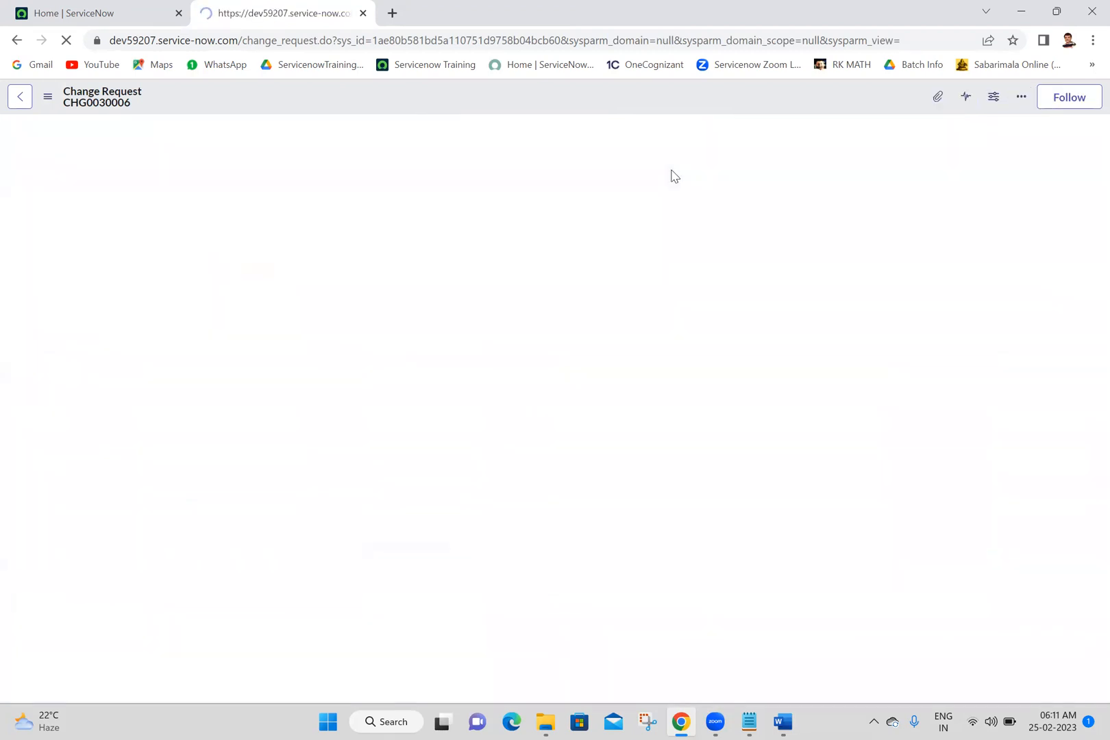
Step: Progress the change request through Implement to Review and try to close it
left_click(963, 102)
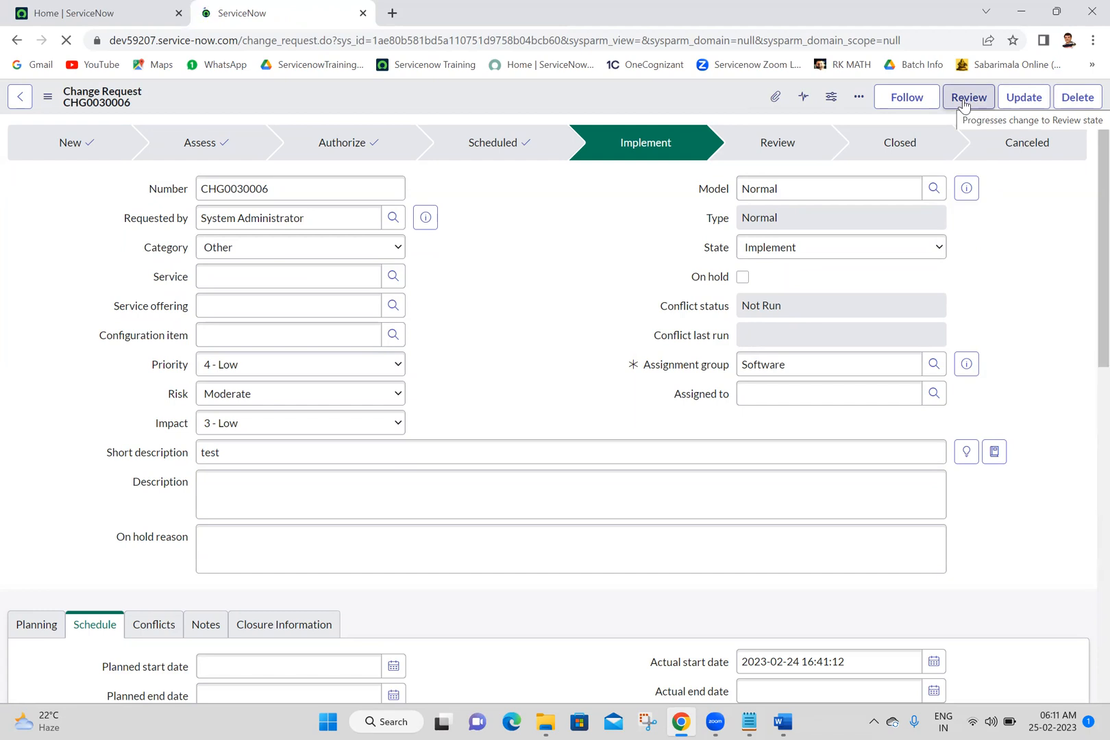
double_click(964, 163)
left_click(965, 162)
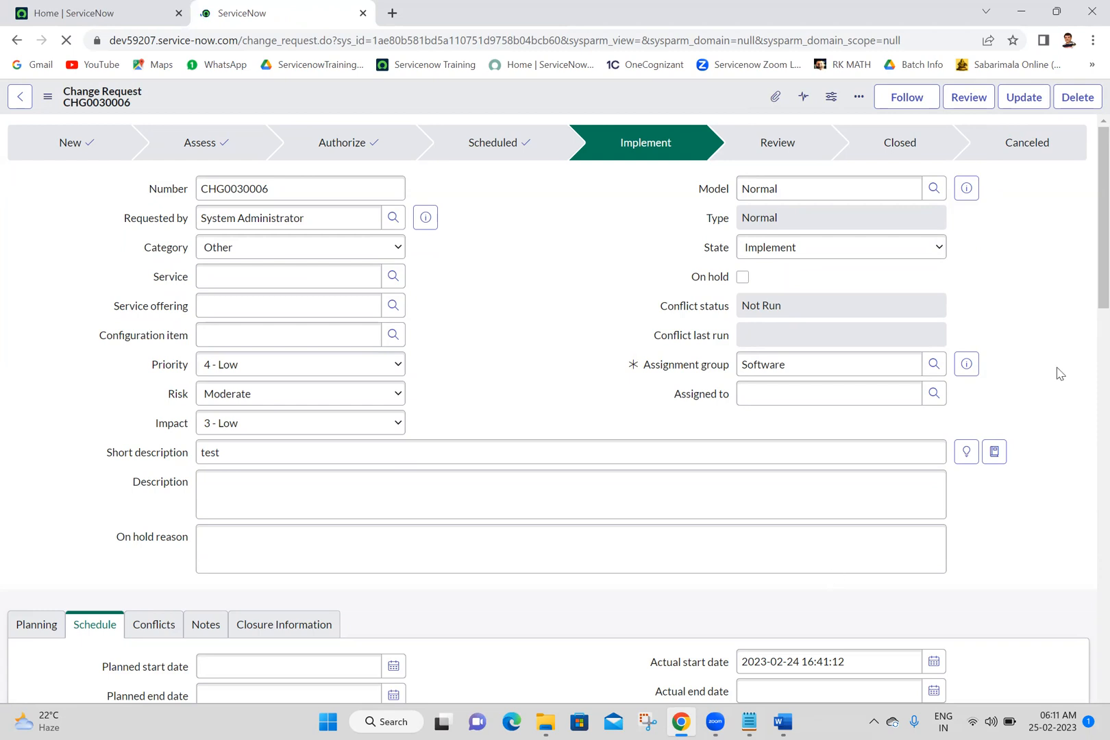
left_click(968, 99)
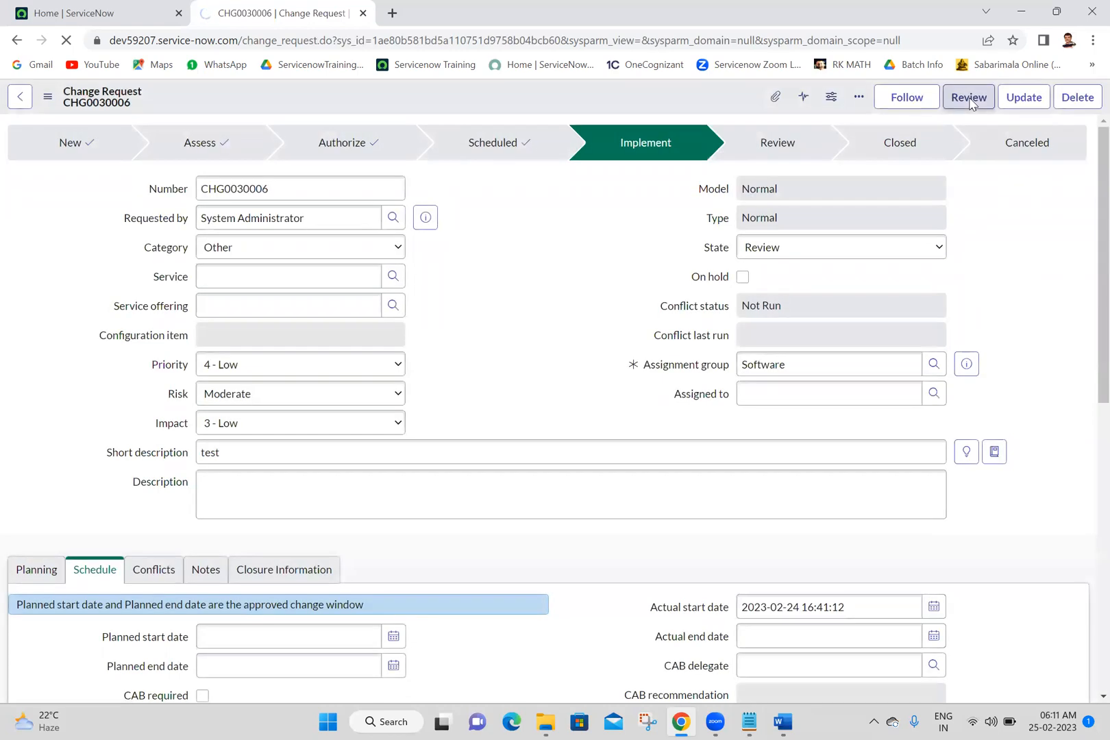
left_click(969, 97)
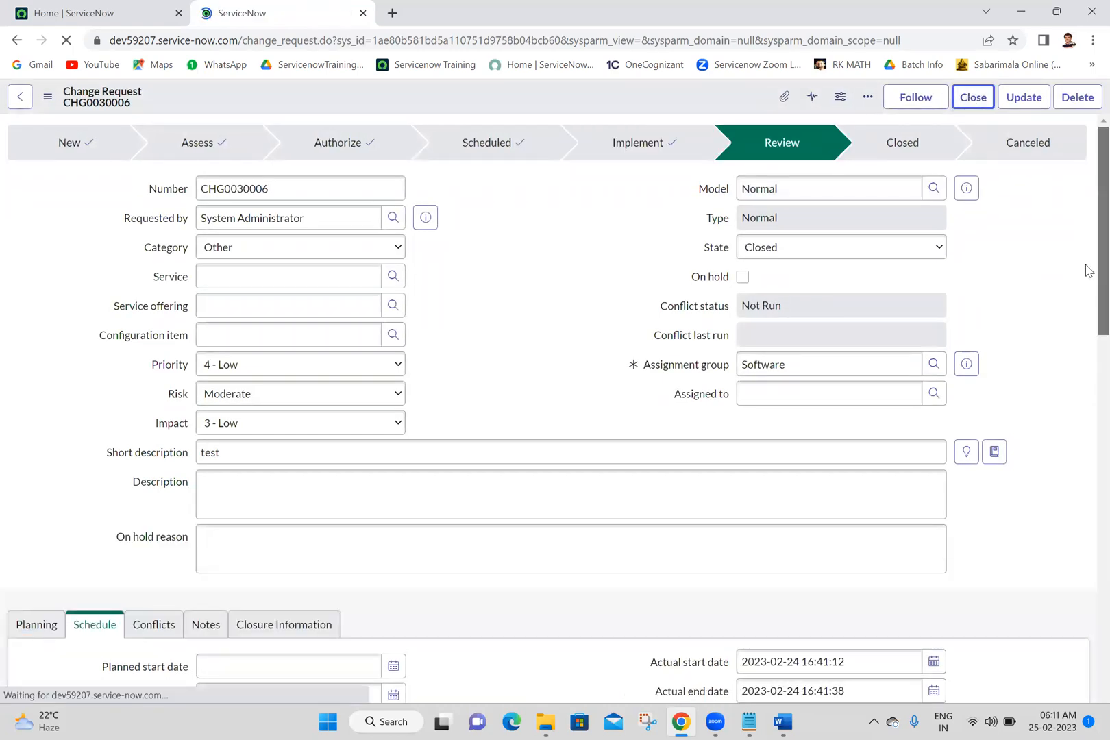
Step: Examine the change request's approver states, change tasks and page messages, and close the record
scroll(1084, 310, "down", 5)
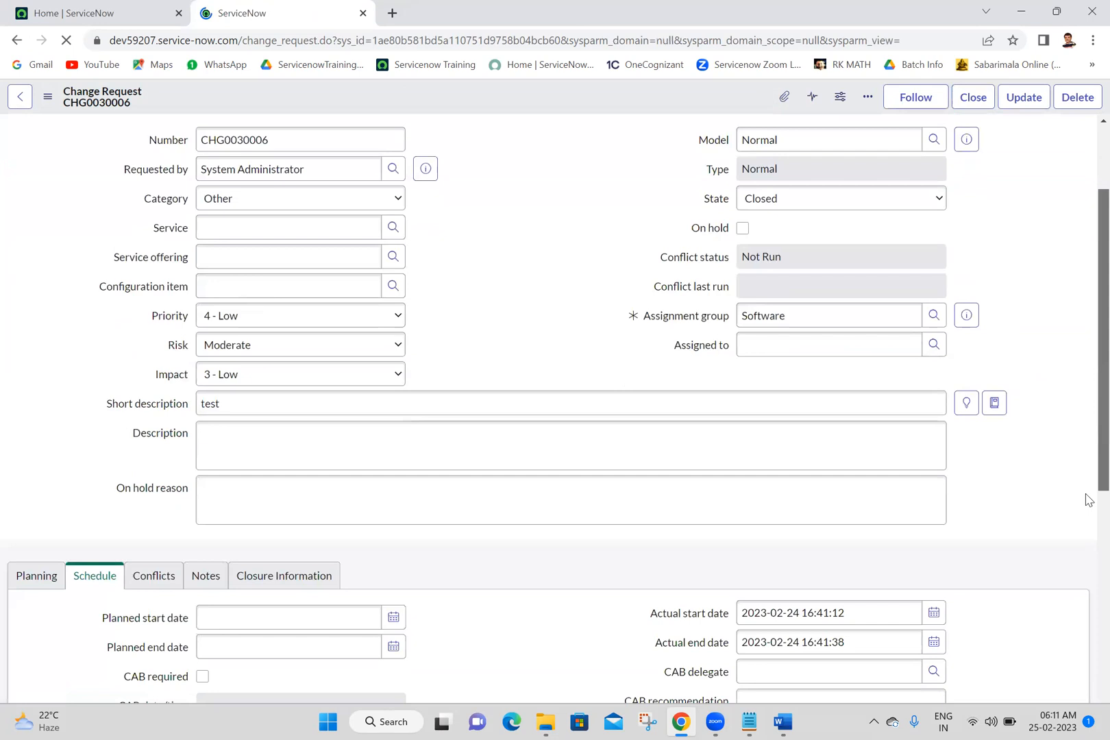
scroll(1085, 507, "down", 3)
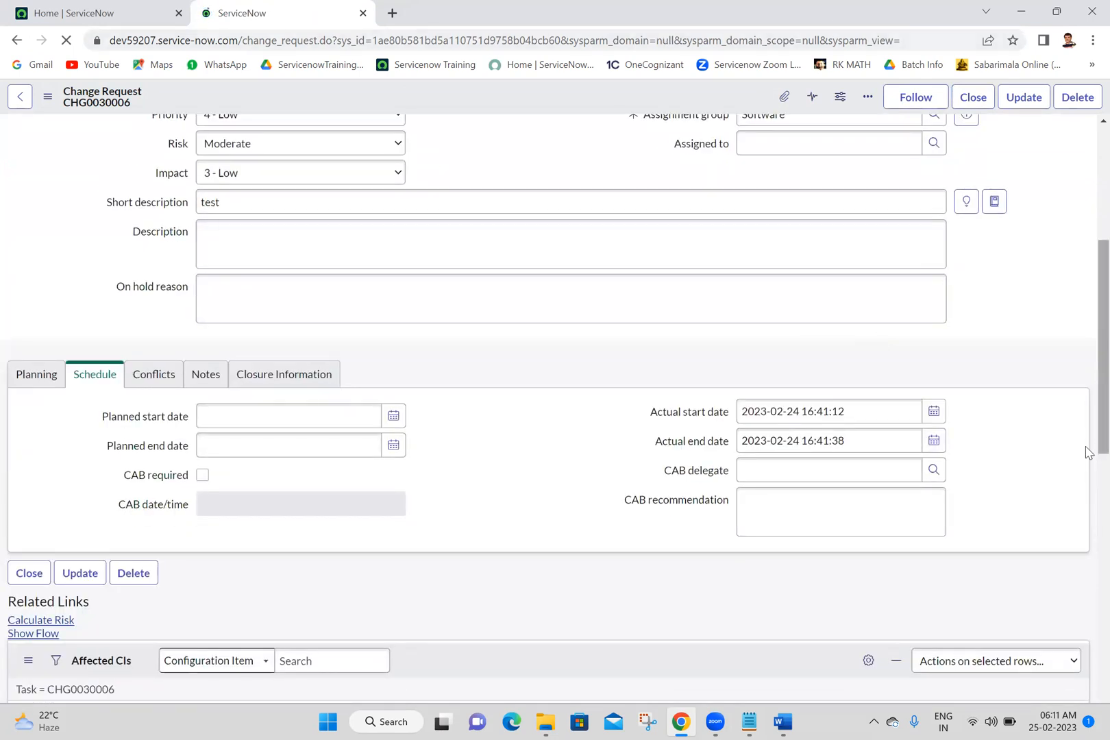
scroll(1085, 451, "down", 10)
scroll(1089, 590, "up", 1)
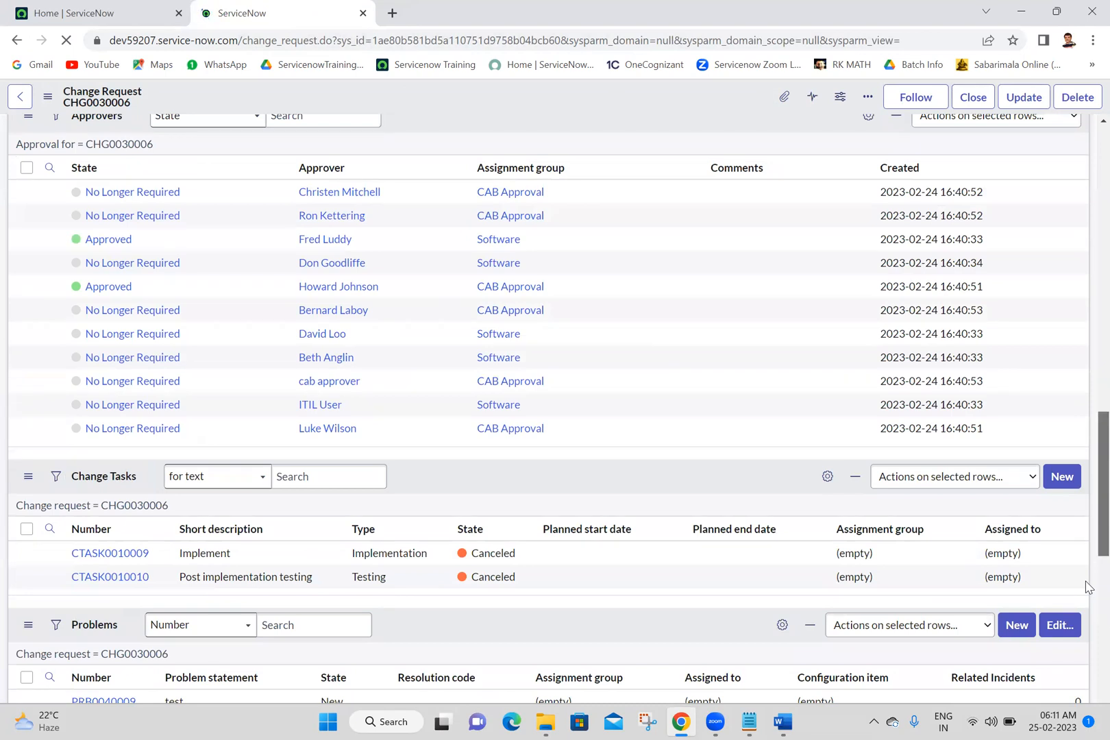
scroll(1088, 603, "down", 2)
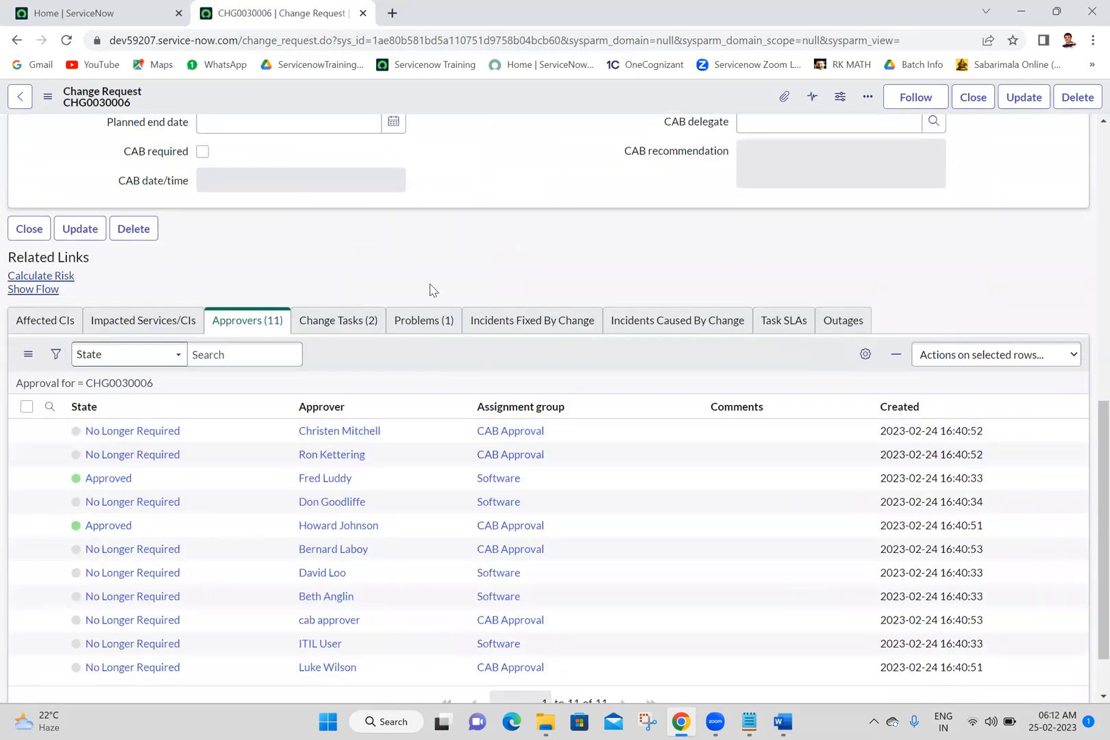
left_click(346, 323)
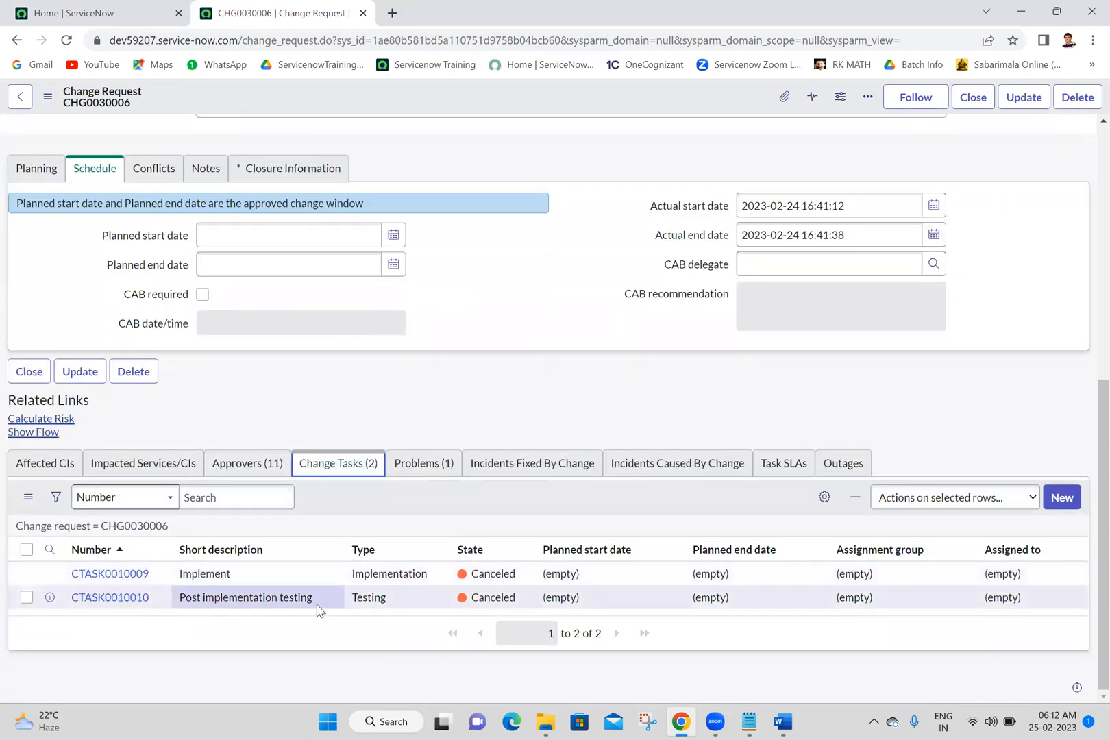
left_click_drag(339, 599, 163, 570)
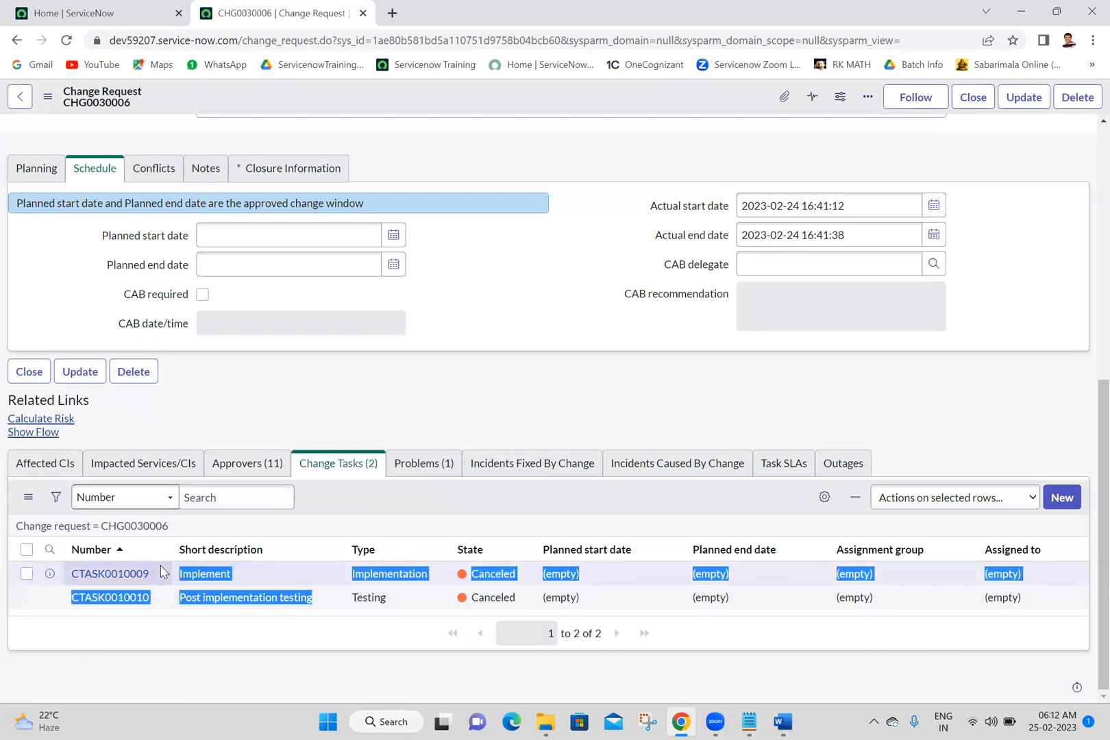
left_click(447, 312)
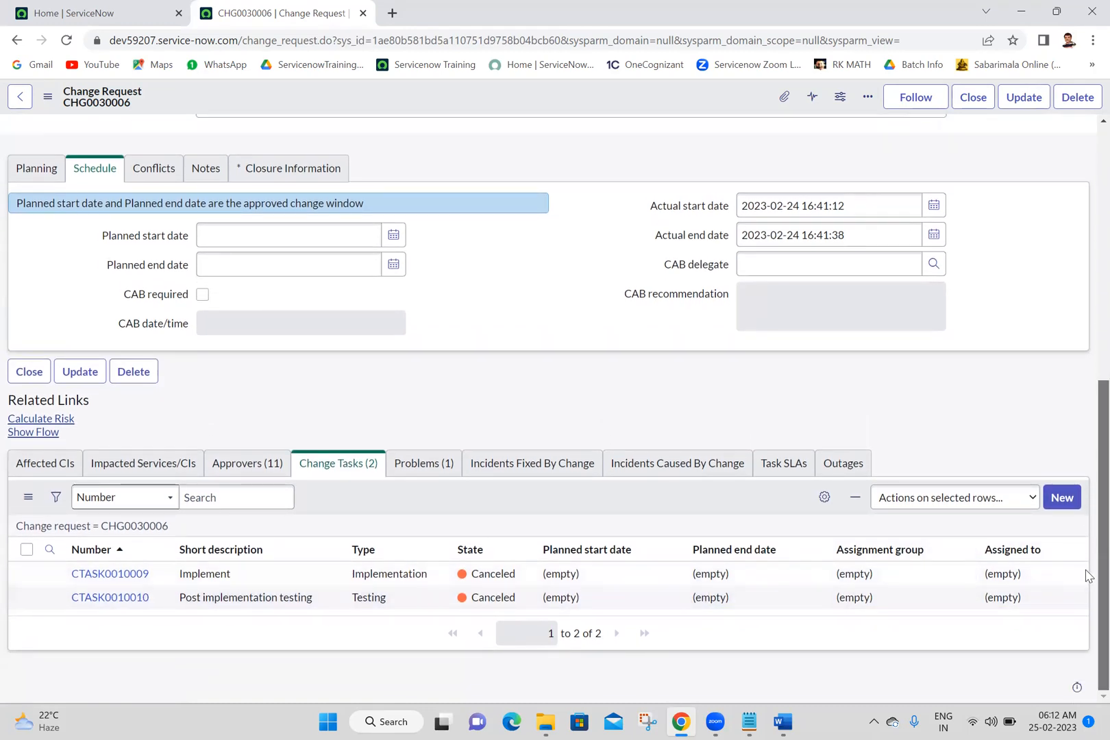
scroll(1085, 575, "up", 7)
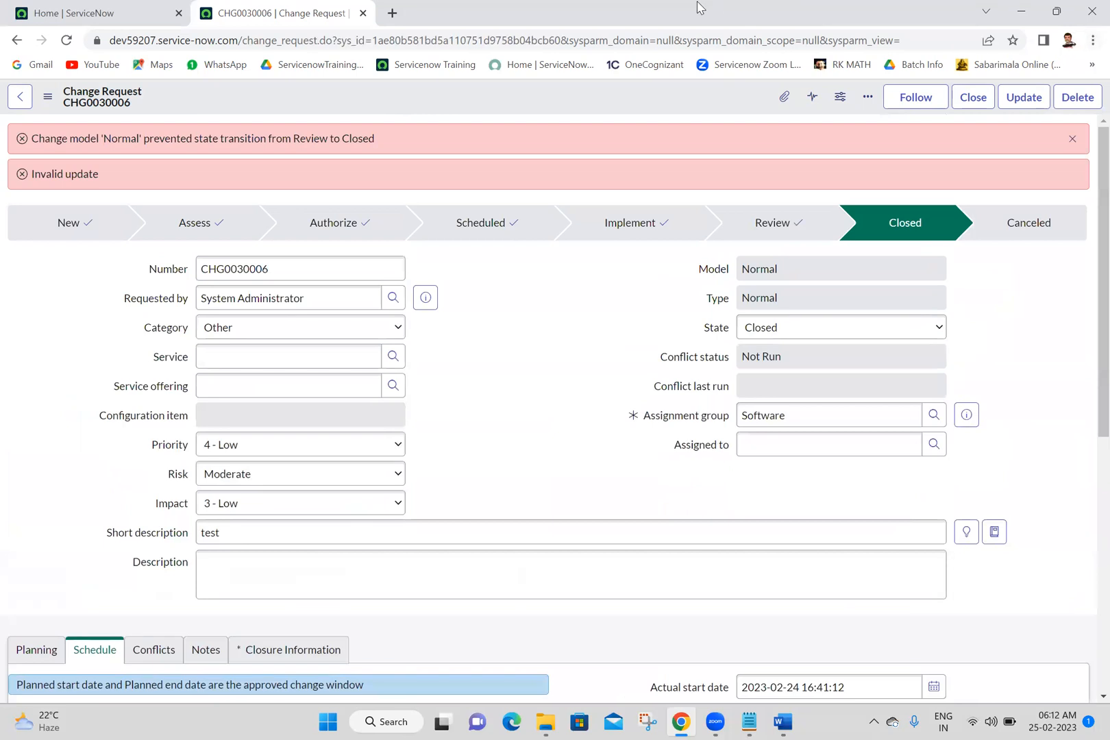
left_click(362, 13)
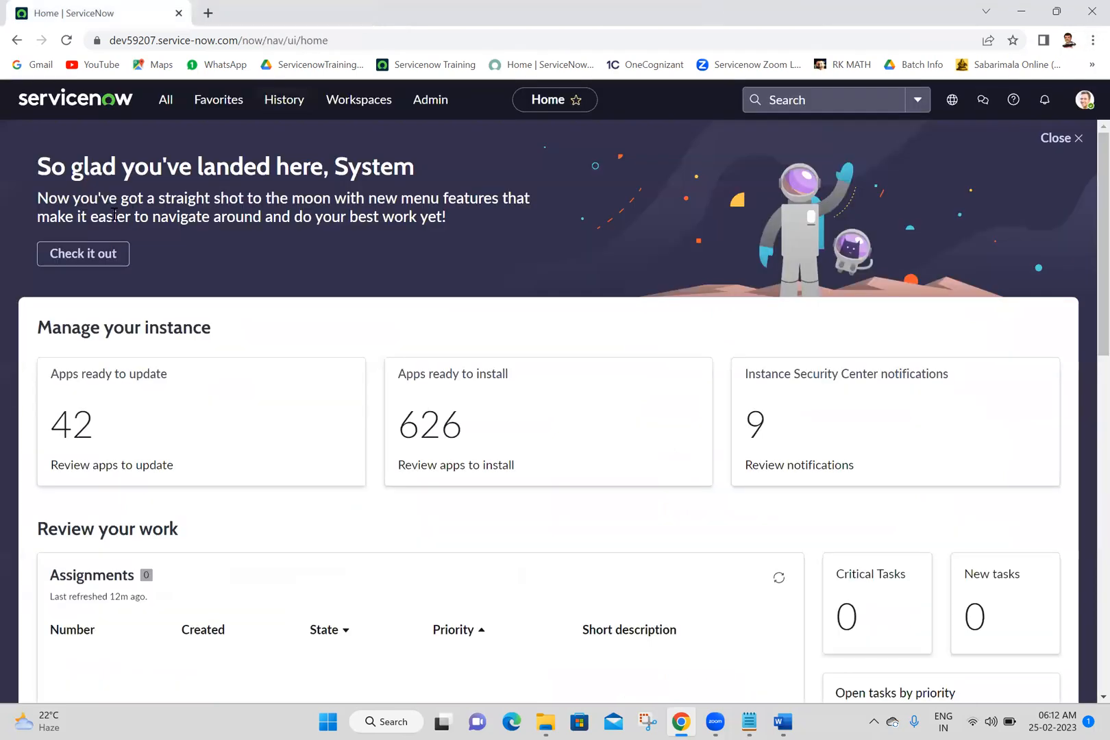
Step: Filter the application navigator for "change" and open a new change request in a separate tab using the Normal model
left_click(157, 103)
double_click(160, 137)
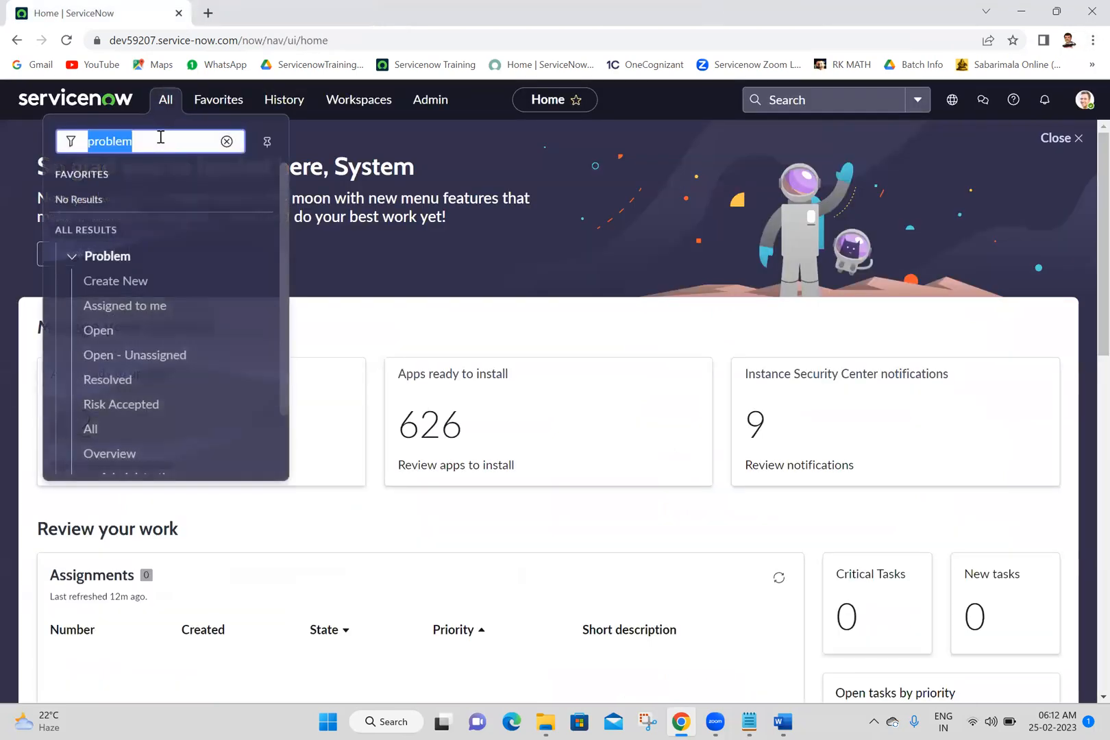
type("change")
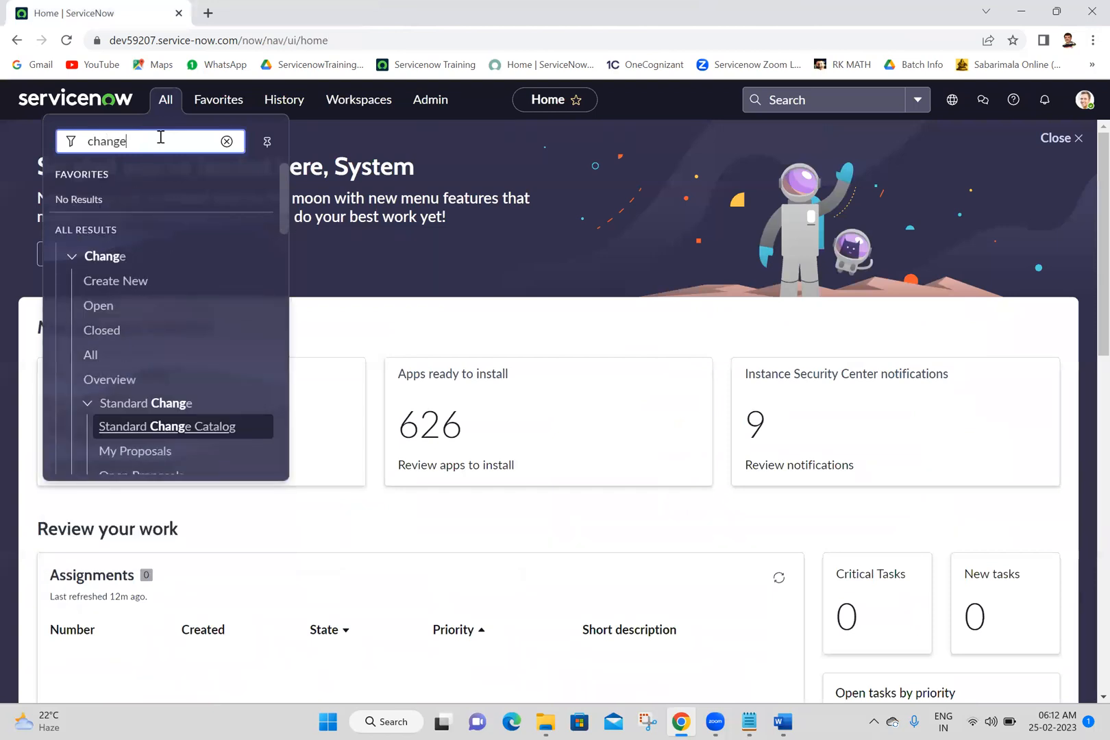
left_click(114, 284, "ctrl")
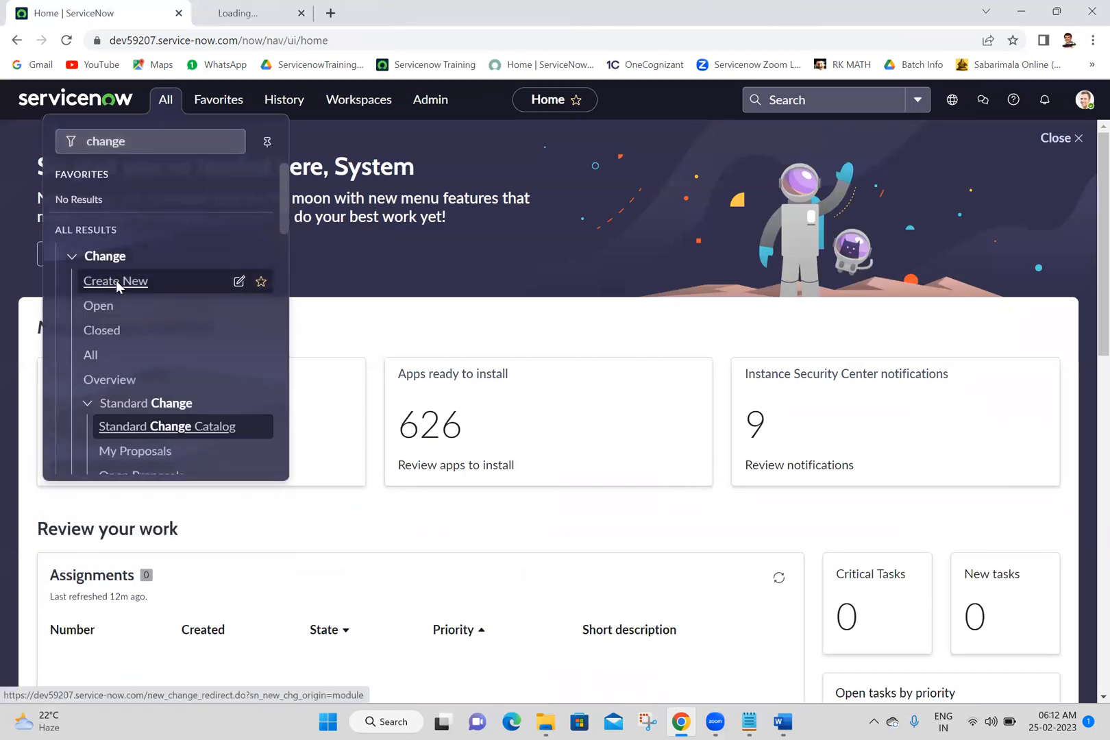
left_click(317, 8)
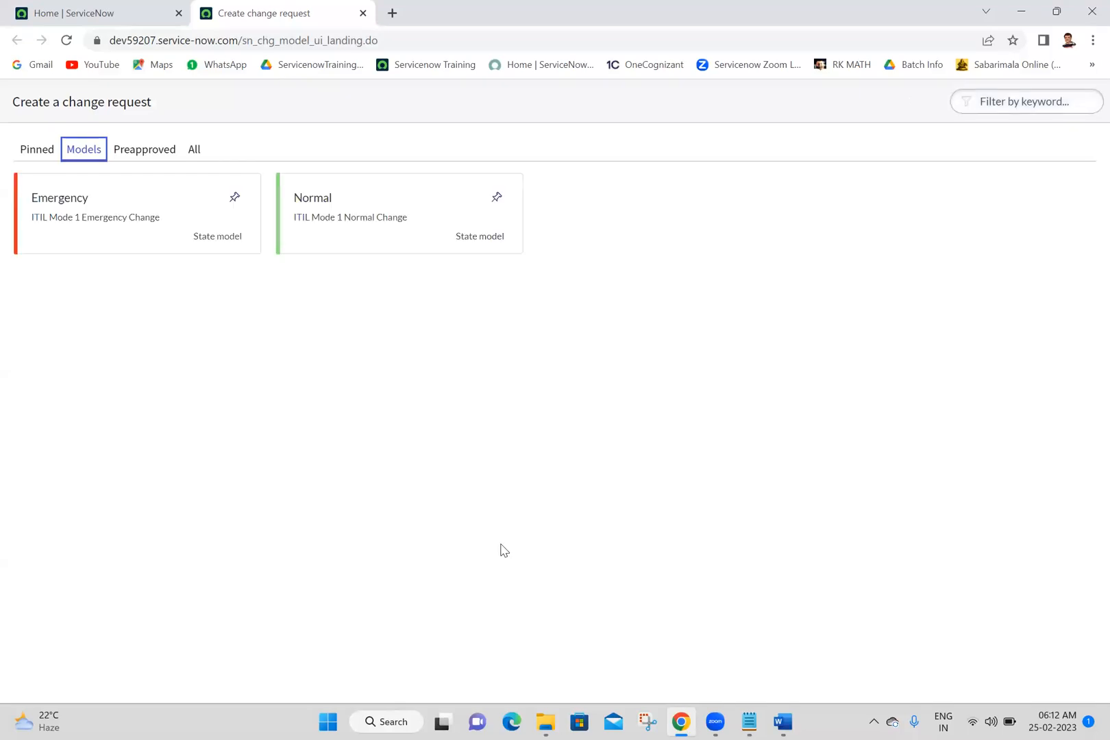
left_click(384, 208)
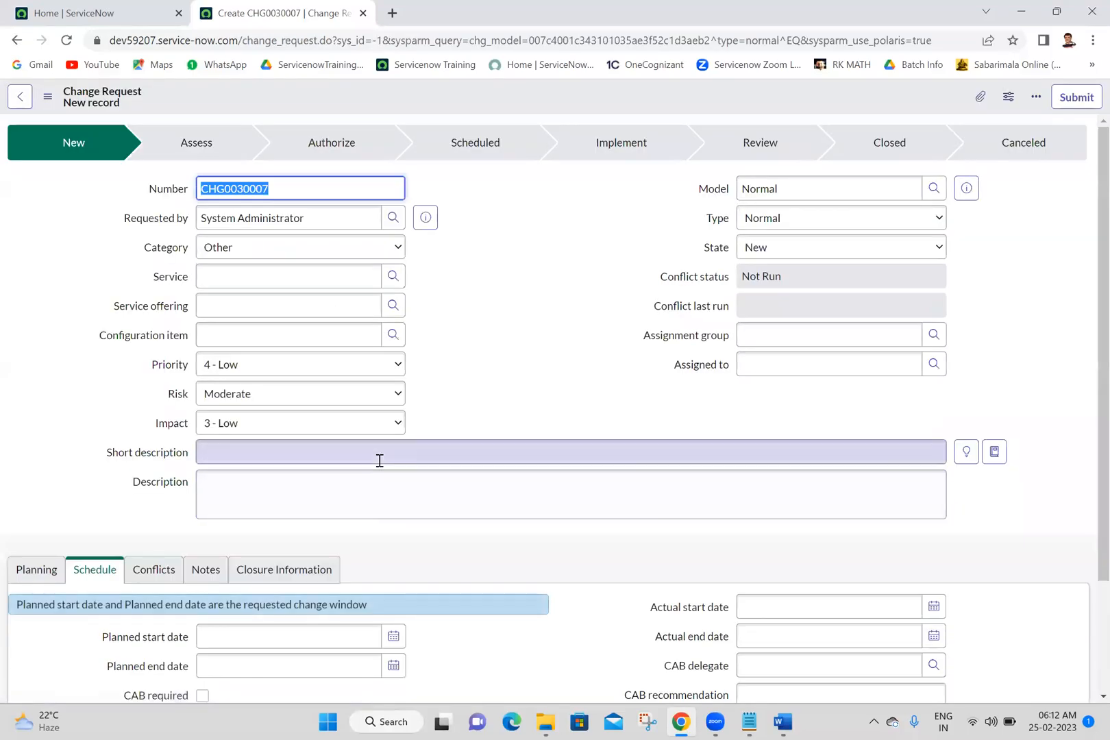
Step: Enter "tresting" as the short description and save the new change request
left_click(379, 460)
type("a")
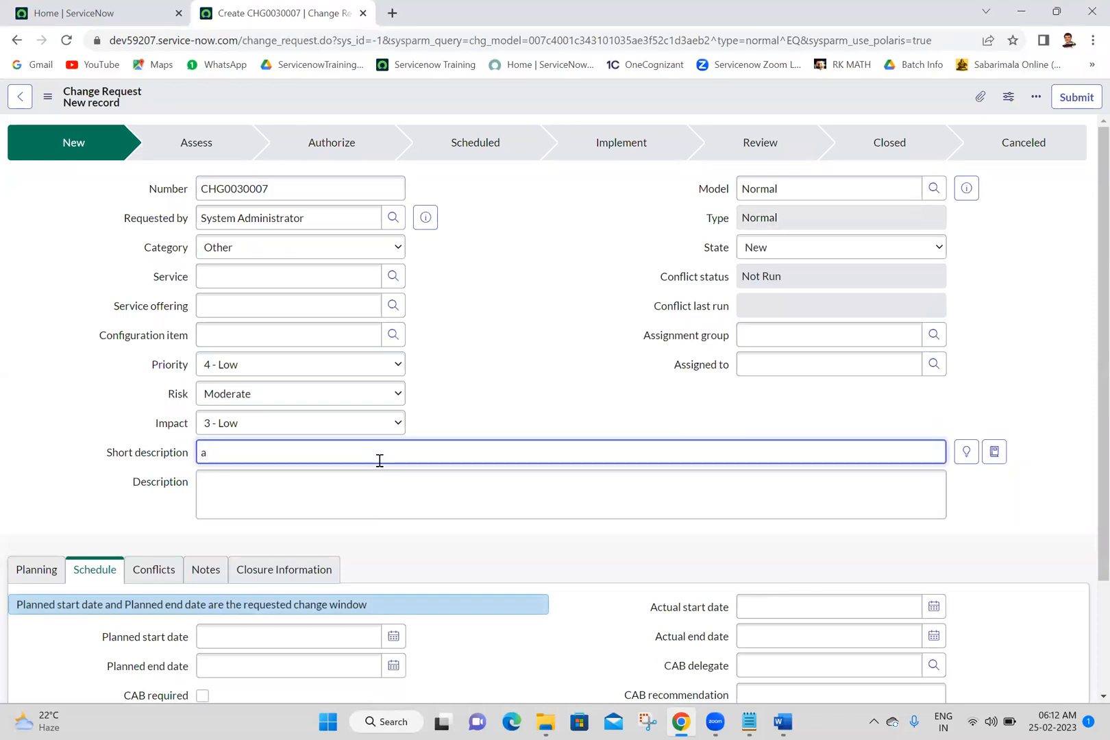
type("tresting")
right_click(515, 96)
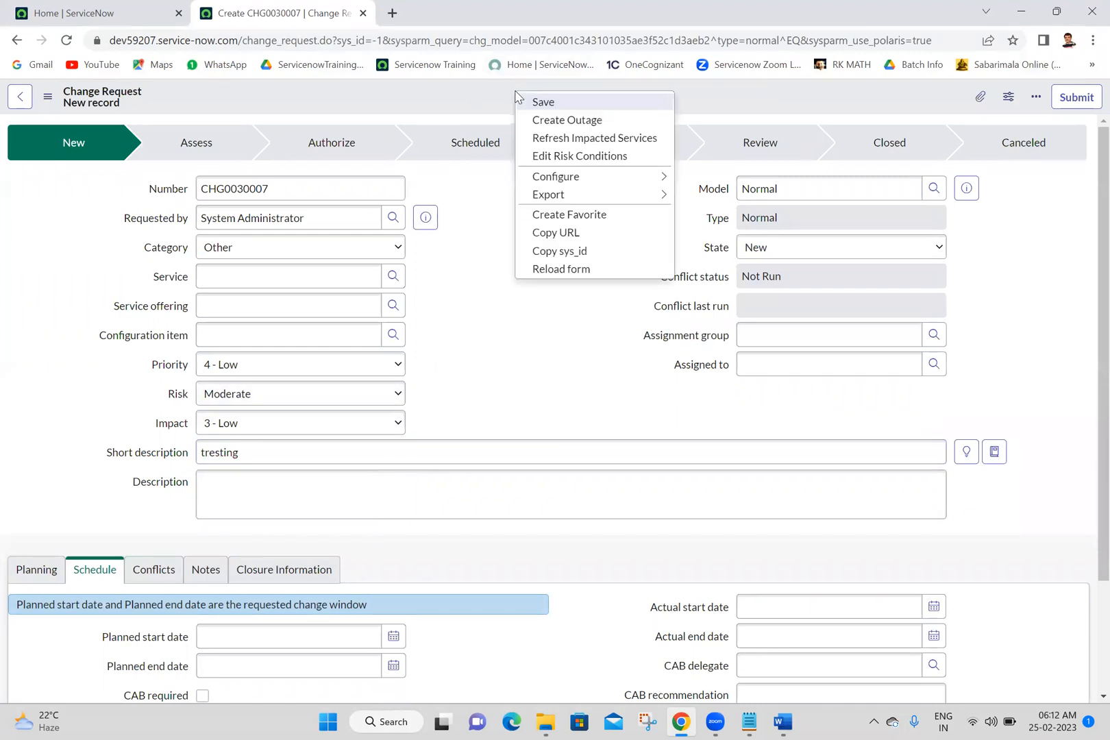
left_click(532, 103)
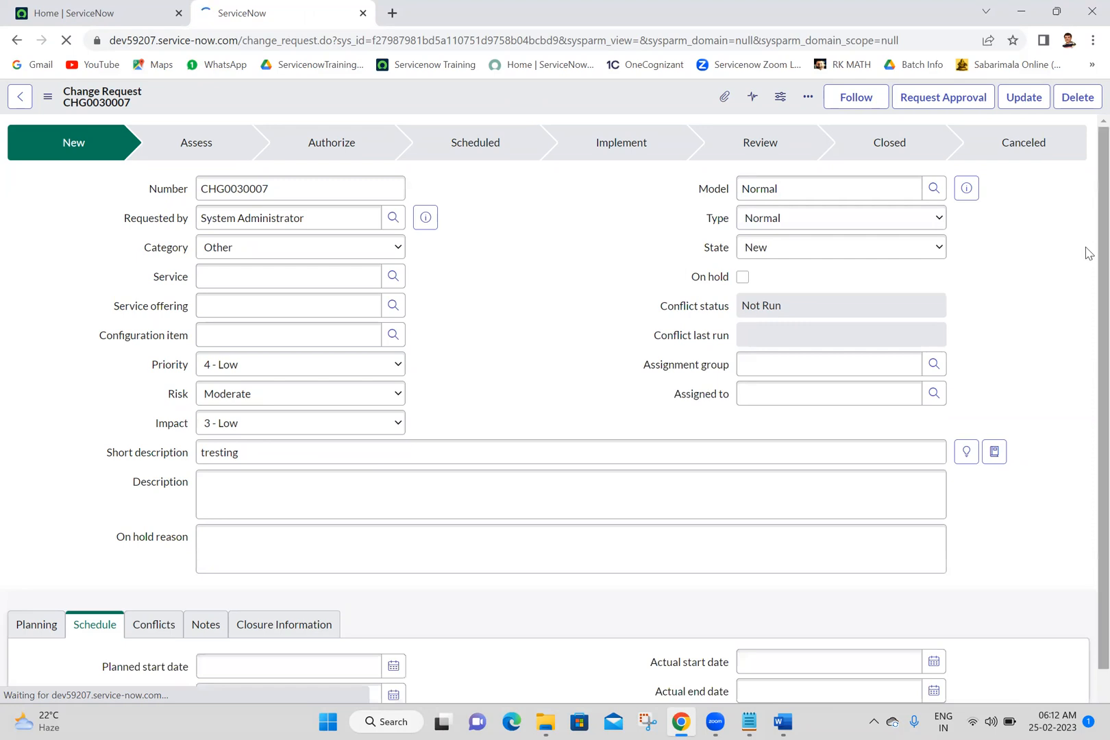
Step: Check the Change Tasks and Incidents Caused By Change related lists of the new change request
scroll(1087, 493, "down", 1)
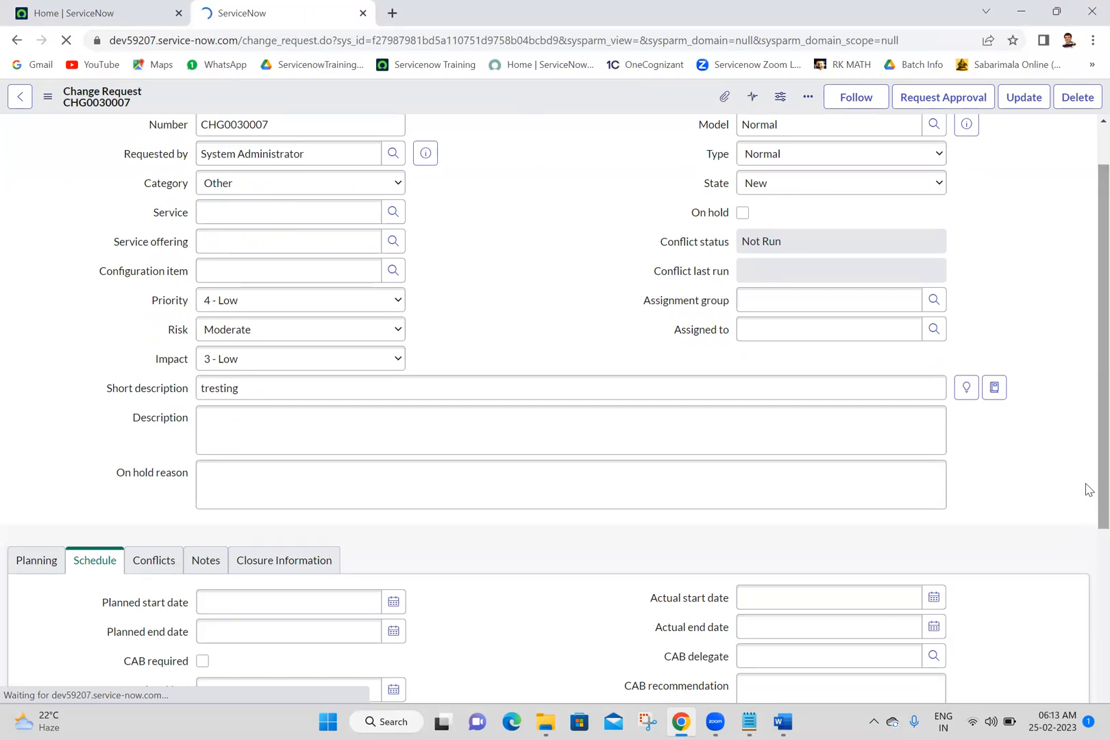
left_click_drag(1100, 483, 1100, 587)
scroll(1087, 592, "down", 5)
scroll(1085, 676, "up", 8)
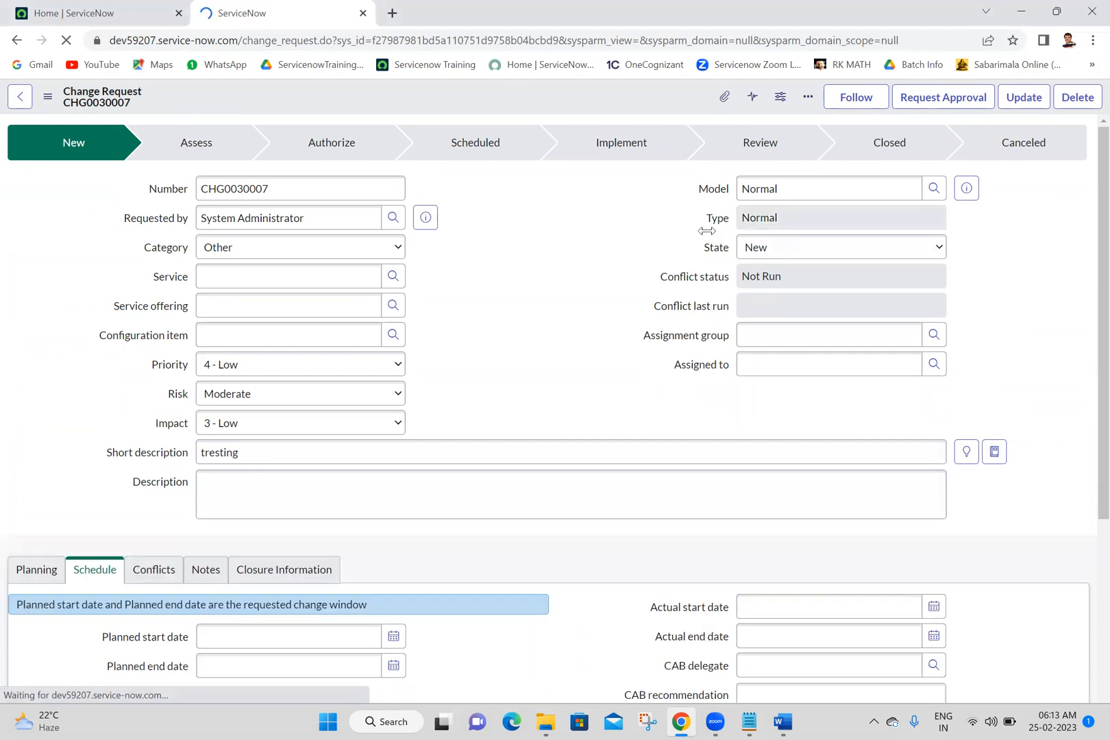
scroll(1088, 619, "down", 7)
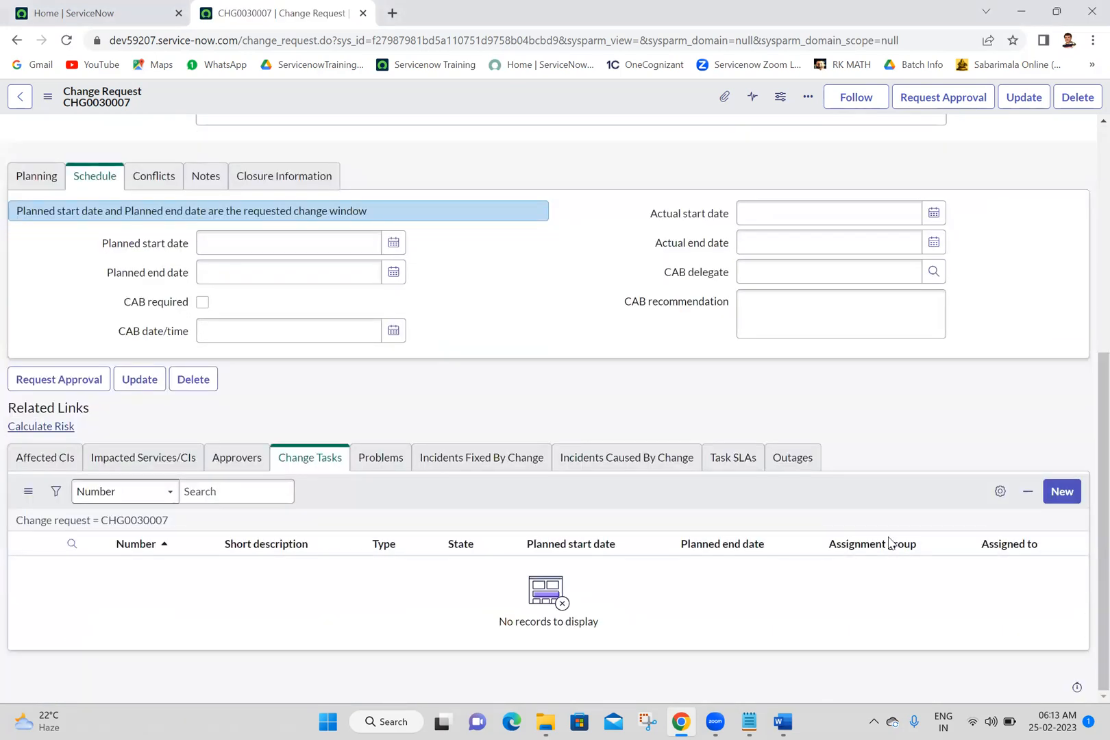
left_click(601, 459)
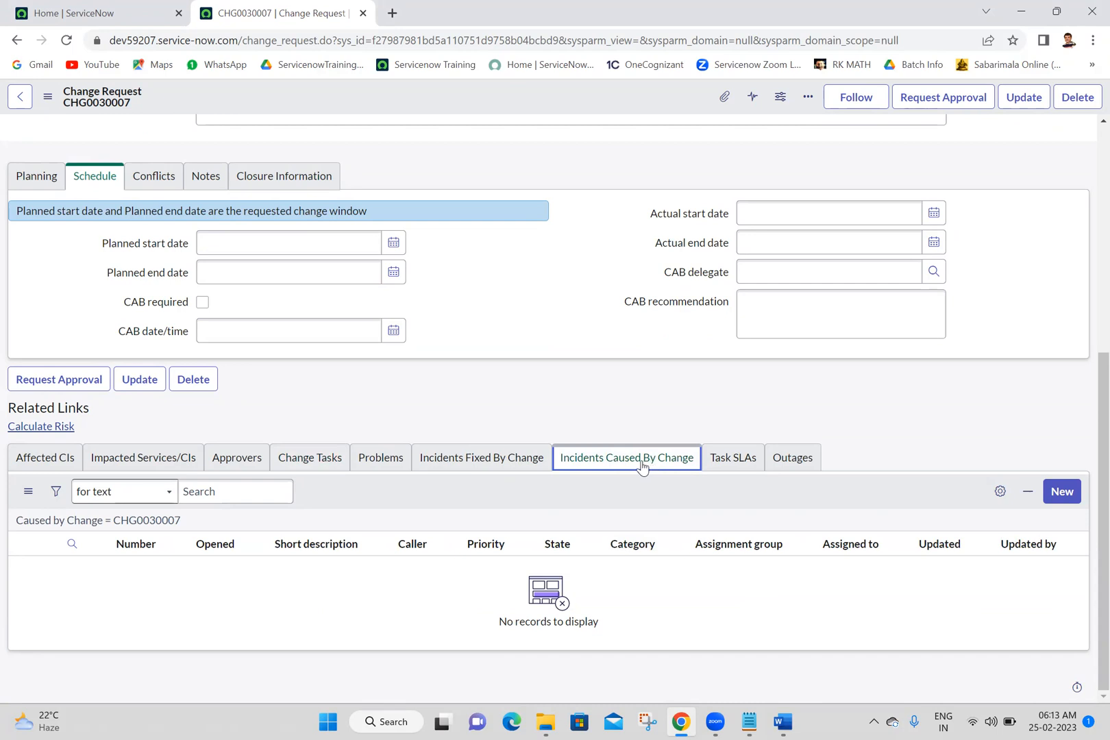
left_click(588, 395)
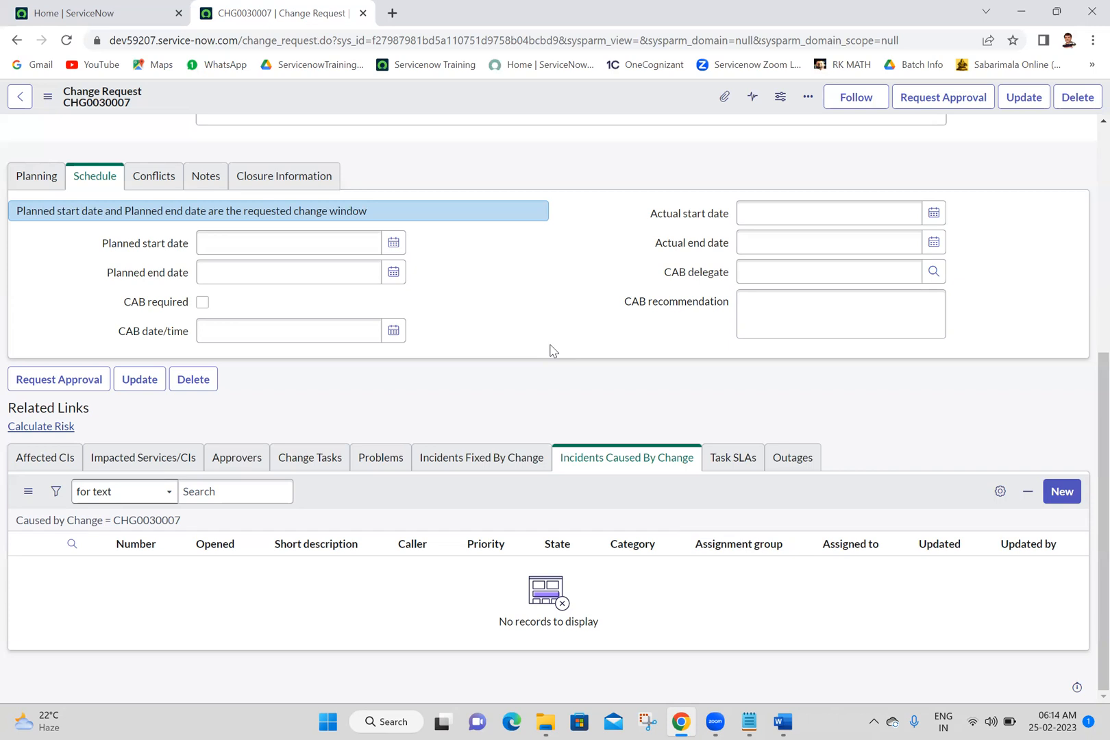
Step: Create an incident caused by the change with the short description "functuionality ios broken due to change" and submit it
left_click(1065, 494)
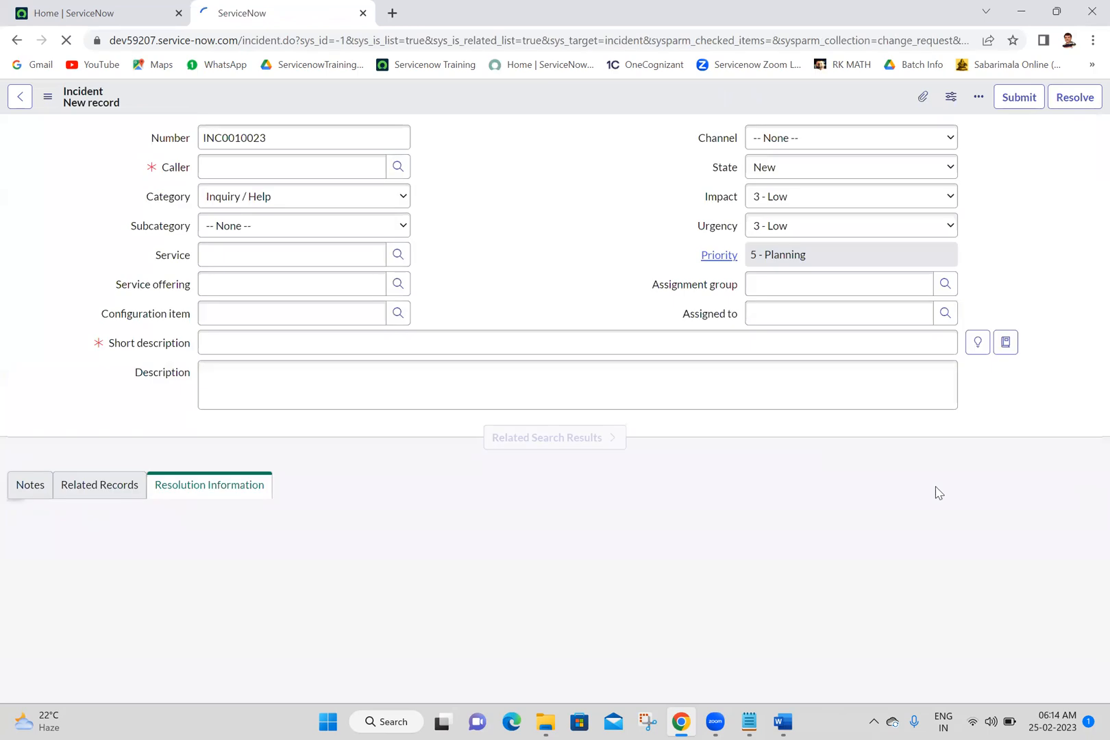
left_click(276, 343)
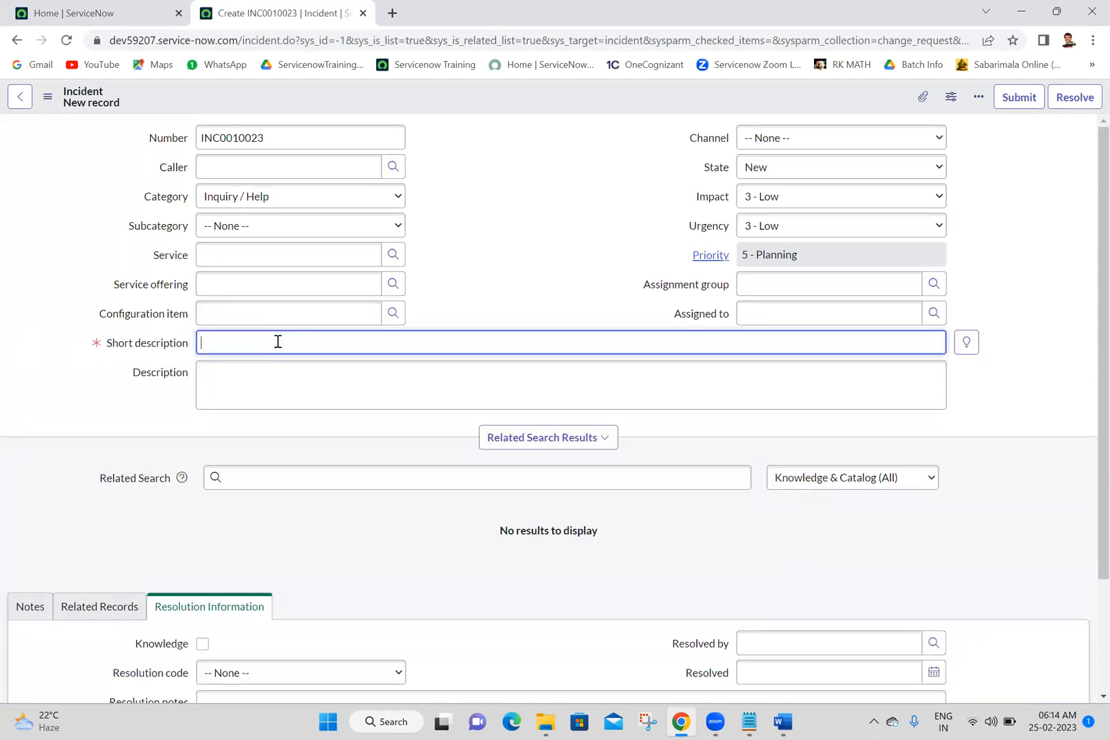
type("functuionality ios broken due t")
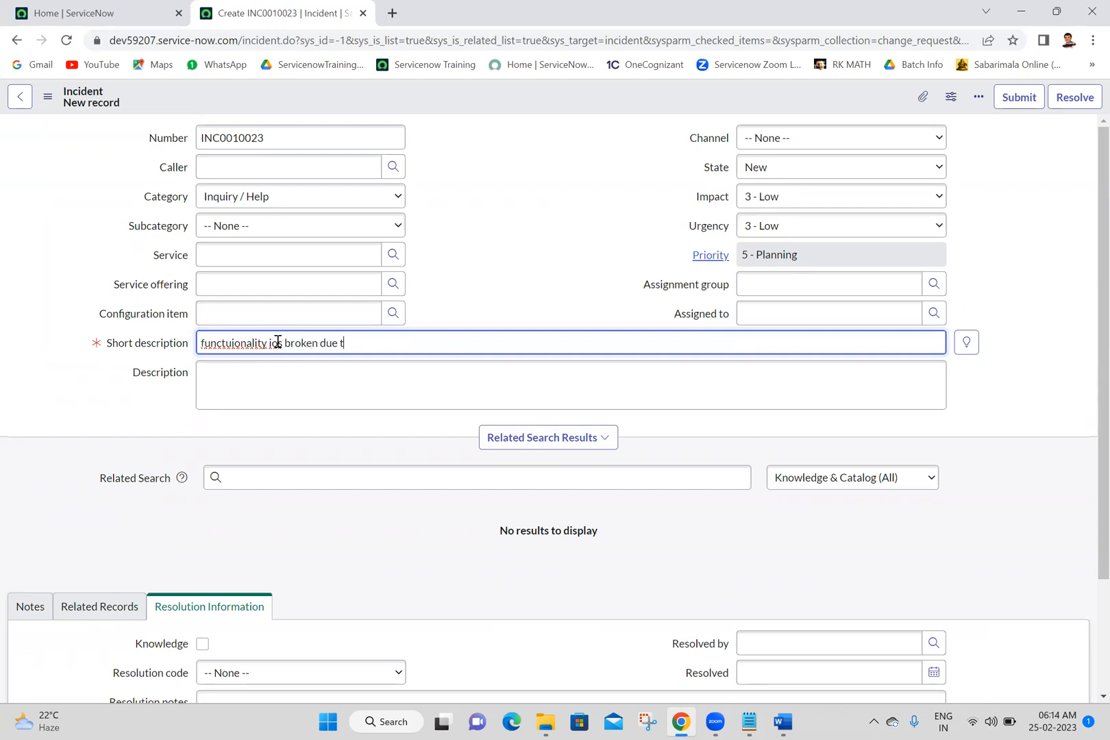
type("o chang")
left_click(1018, 97)
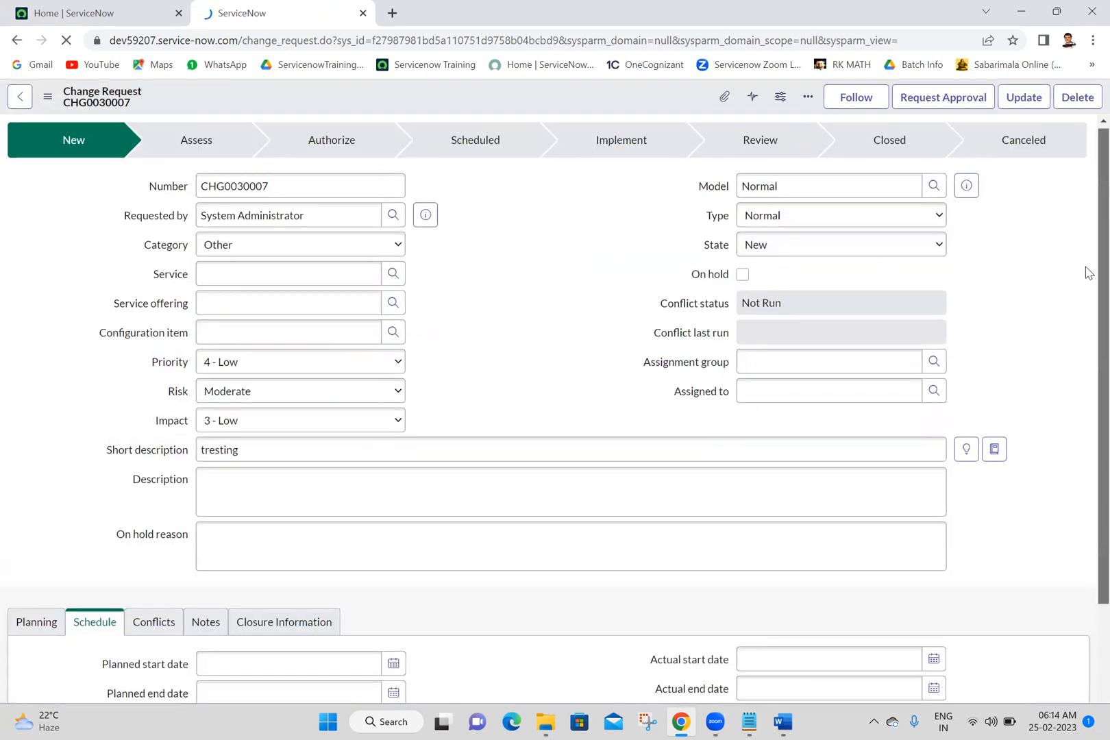
Step: Examine the change request's form and its Incidents Caused By Change related list for the submitted incident
scroll(1086, 480, "down", 3)
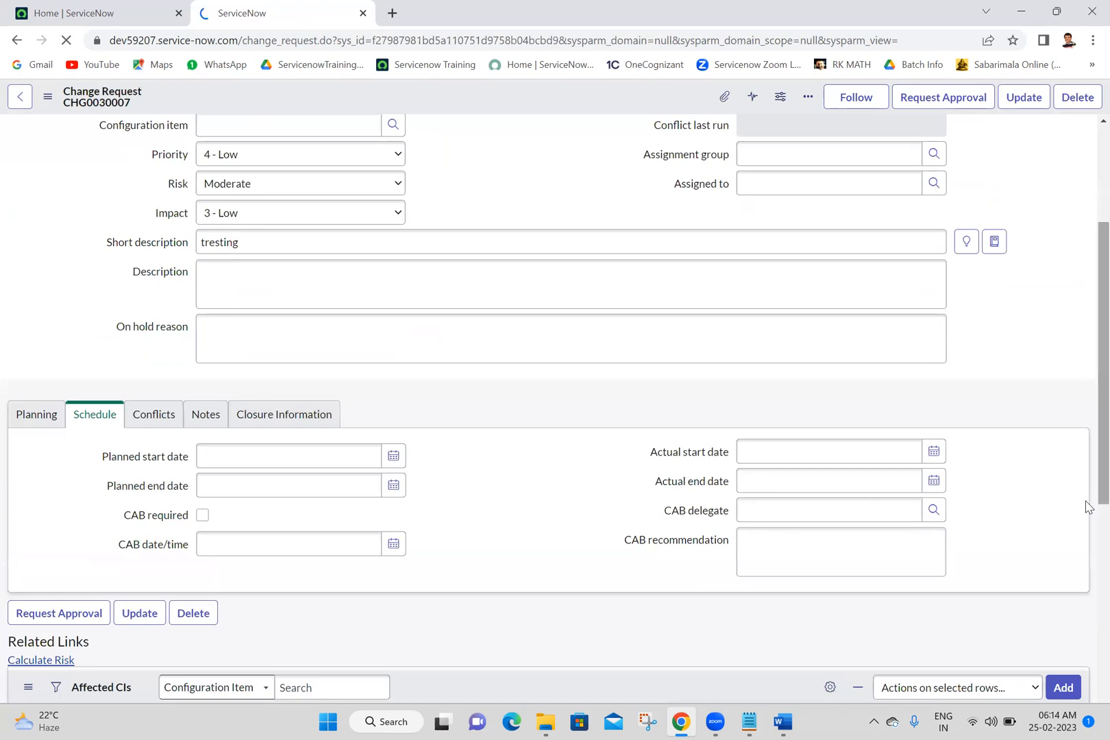
scroll(1086, 657, "down", 5)
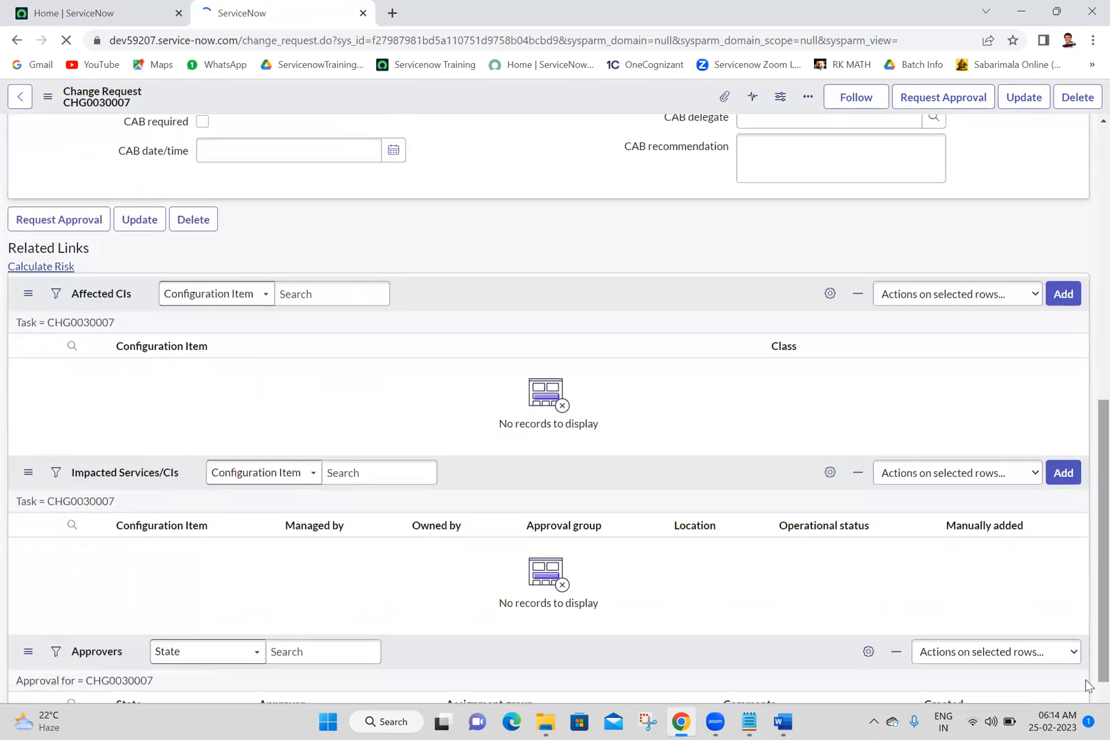
scroll(1086, 577, "down", 3)
scroll(1087, 578, "down", 3)
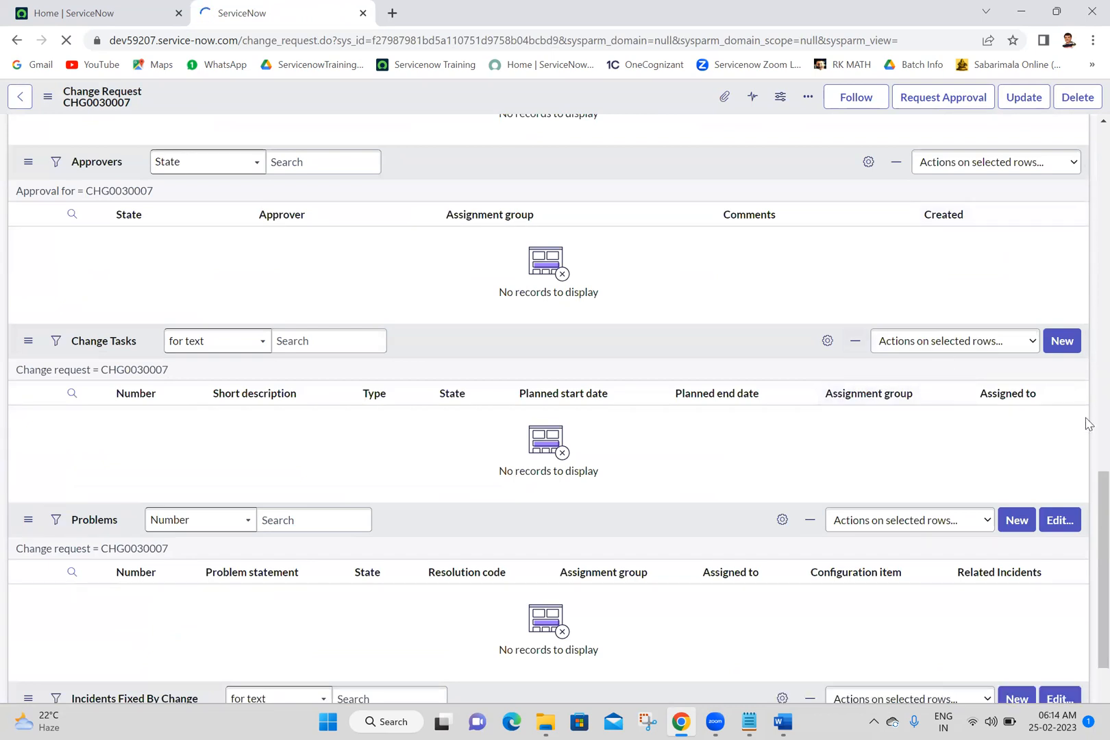
scroll(1086, 548, "down", 3)
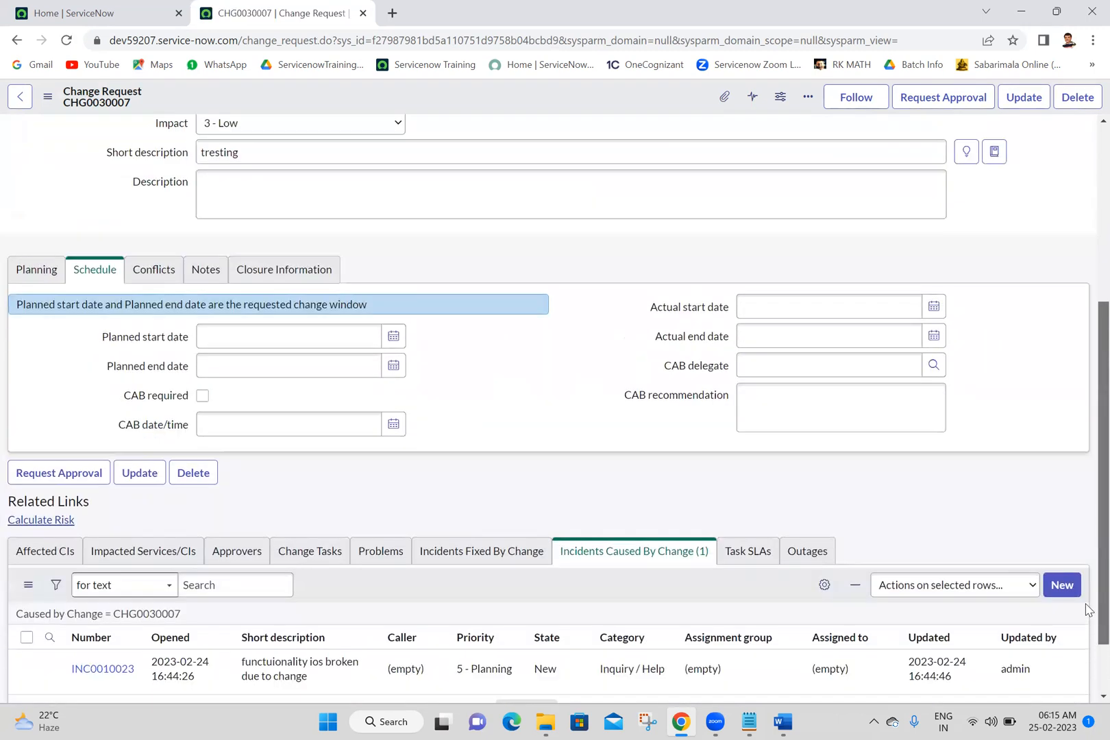
left_click_drag(1085, 604, 1086, 386)
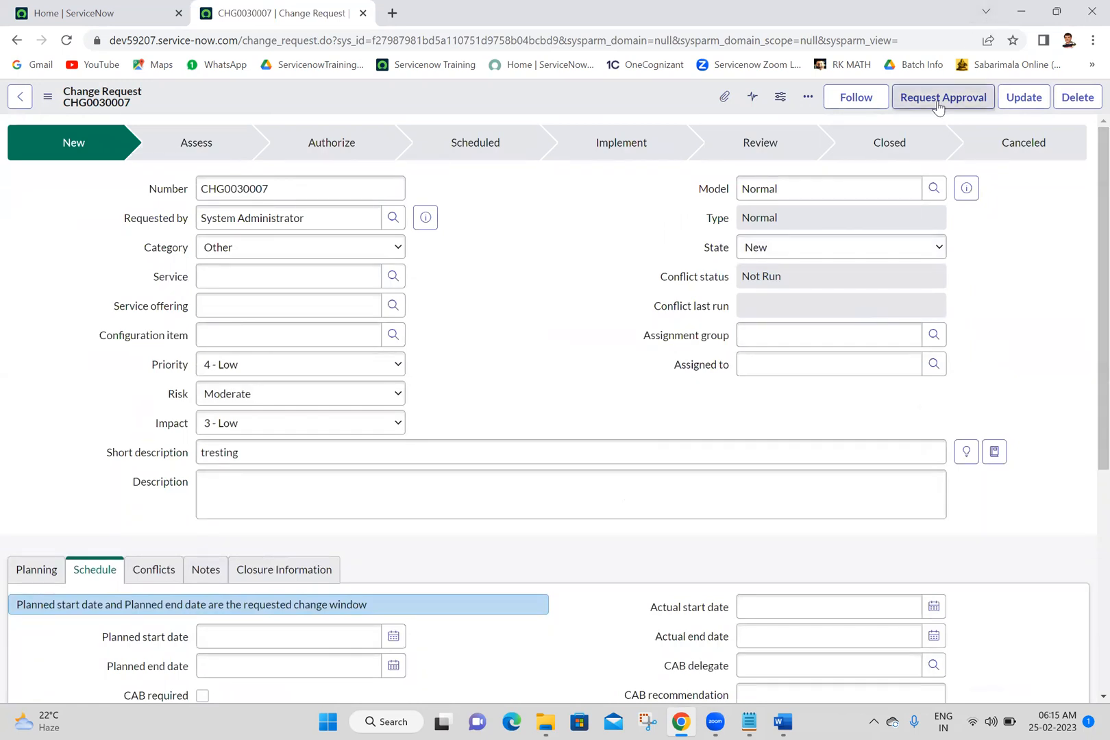
left_click(820, 339)
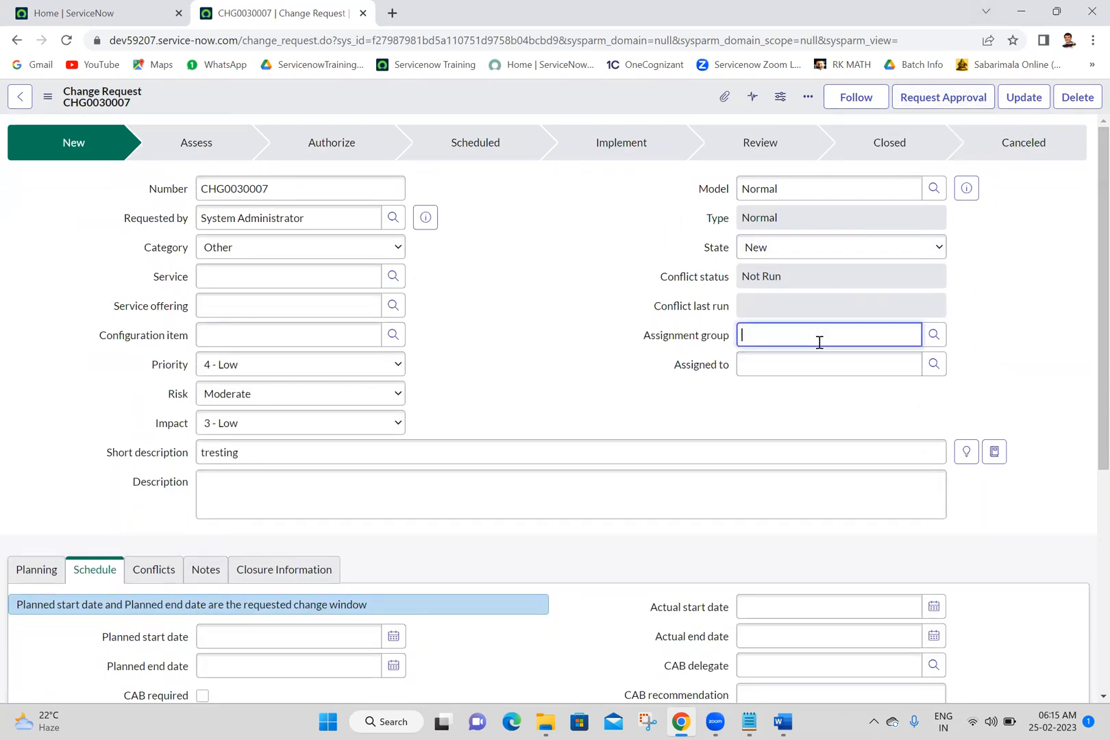
scroll(1087, 594, "down", 5)
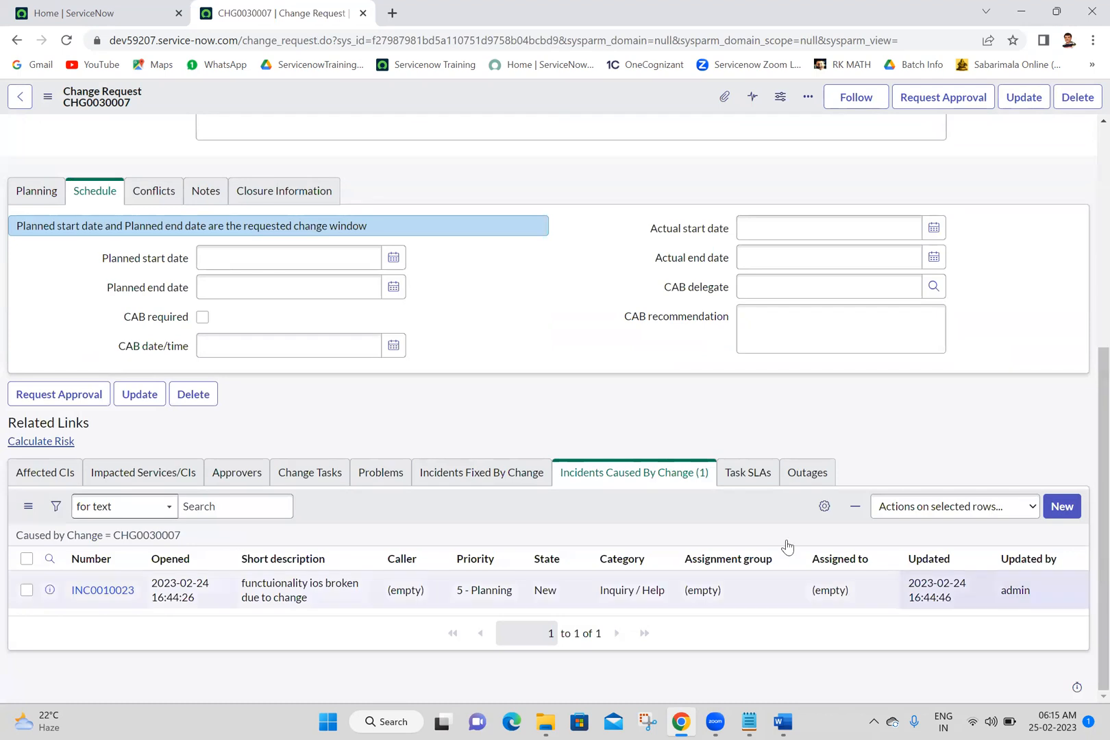
Step: Add INC0000004 and INC0000005 to the change request's Incidents Fixed By Change list and save the selection
left_click(498, 482)
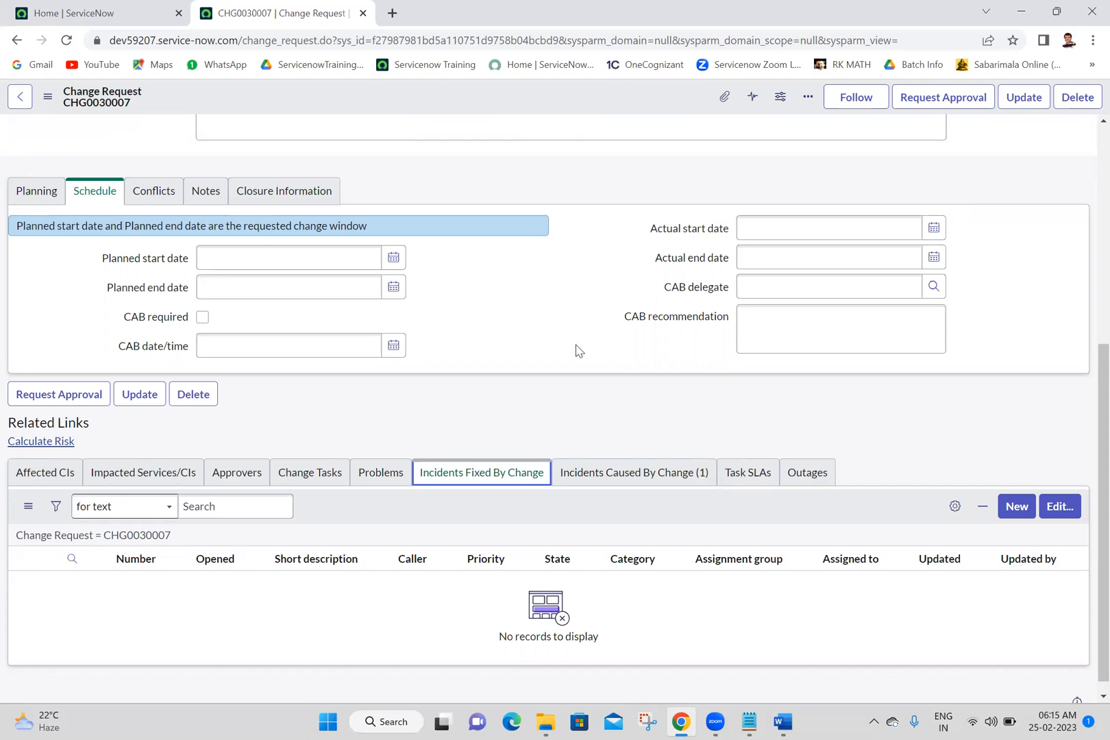
left_click(506, 478)
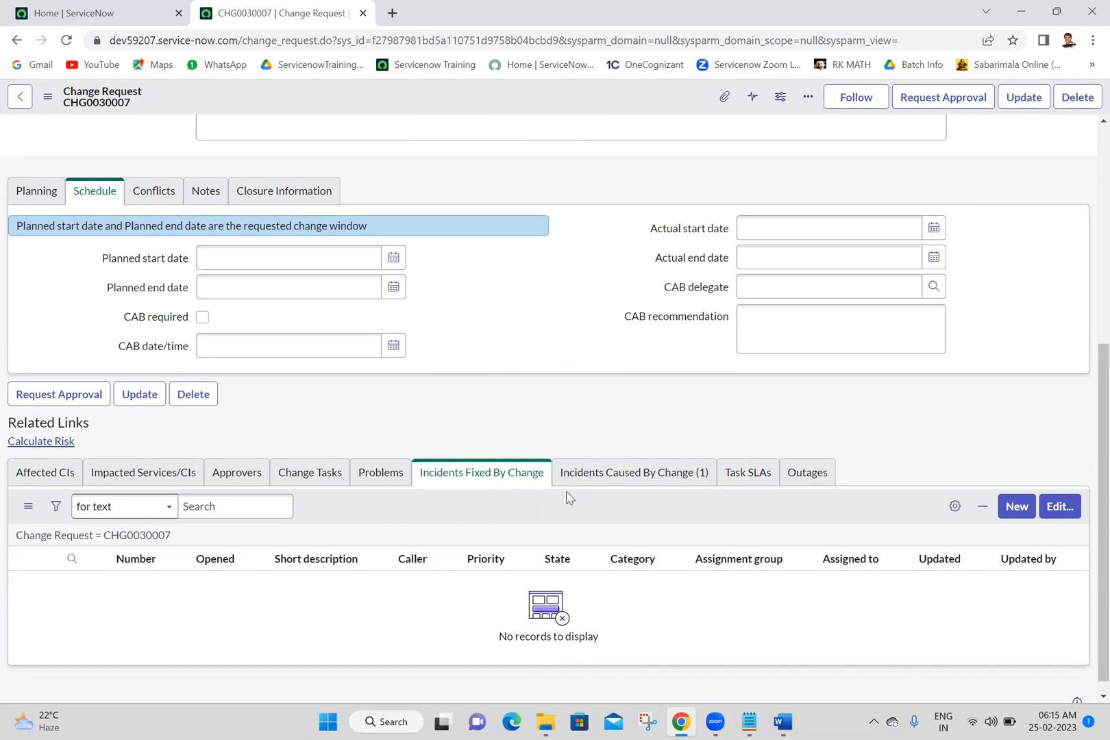
left_click(1060, 517)
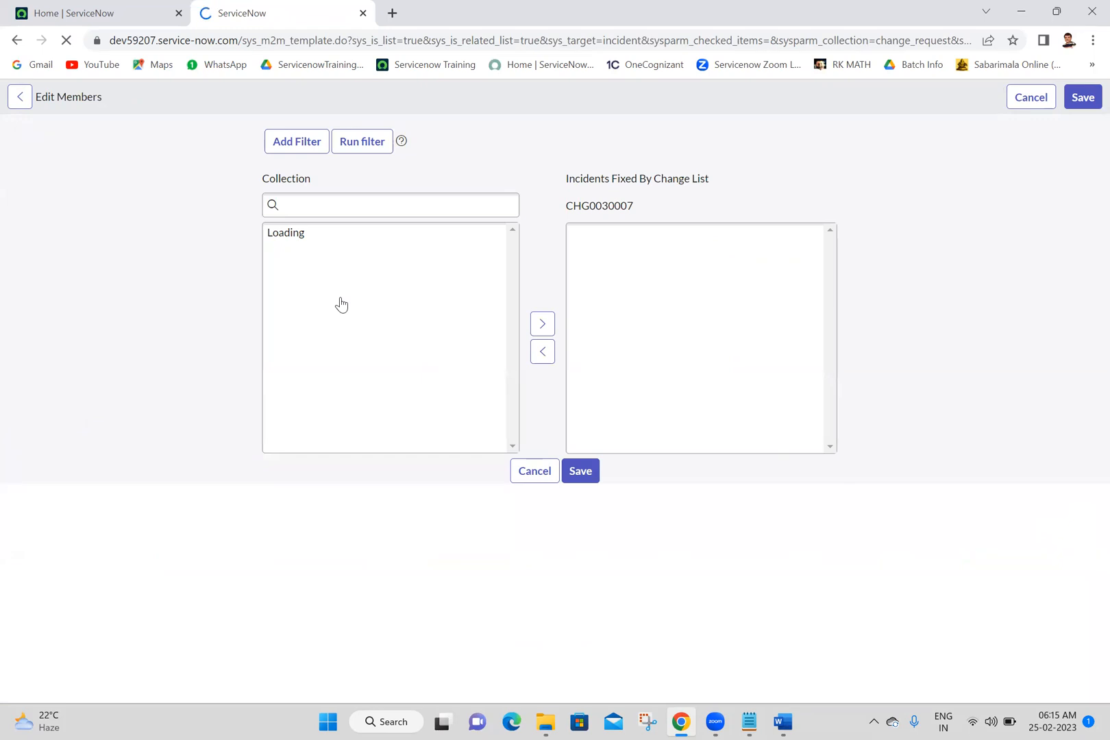
double_click(320, 346)
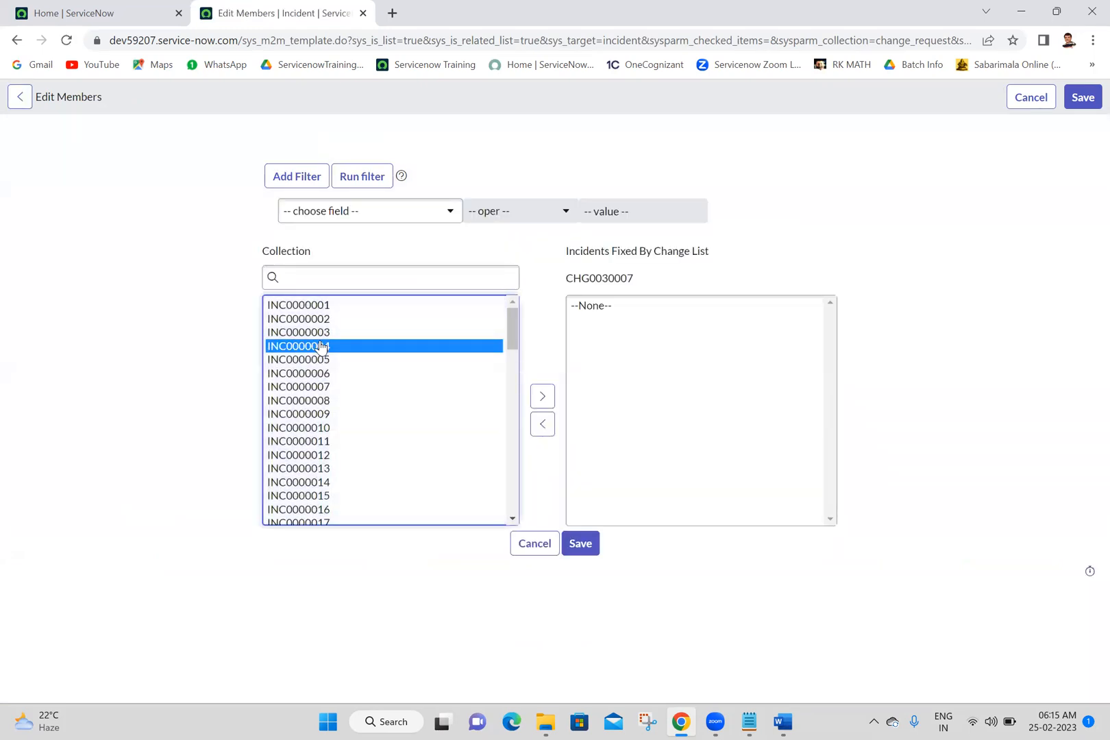
double_click(315, 345)
left_click(588, 551)
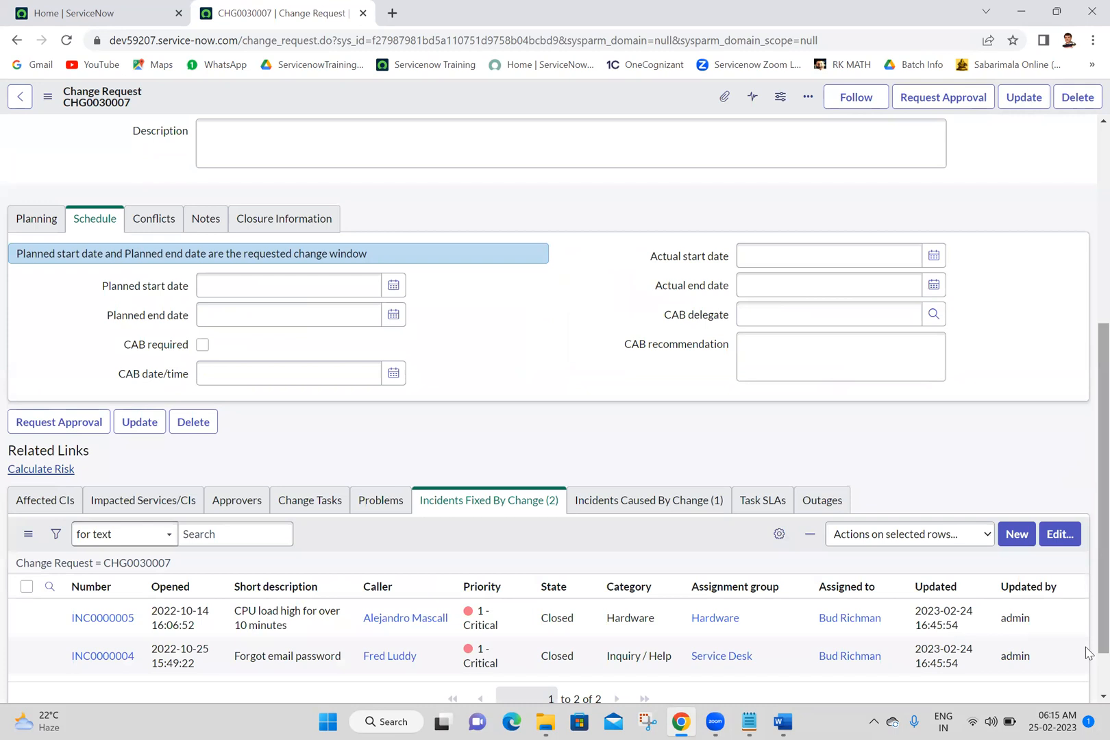
Step: Add problem PRB0000007 to the change request's Problems related list and save the selection
left_click(384, 503)
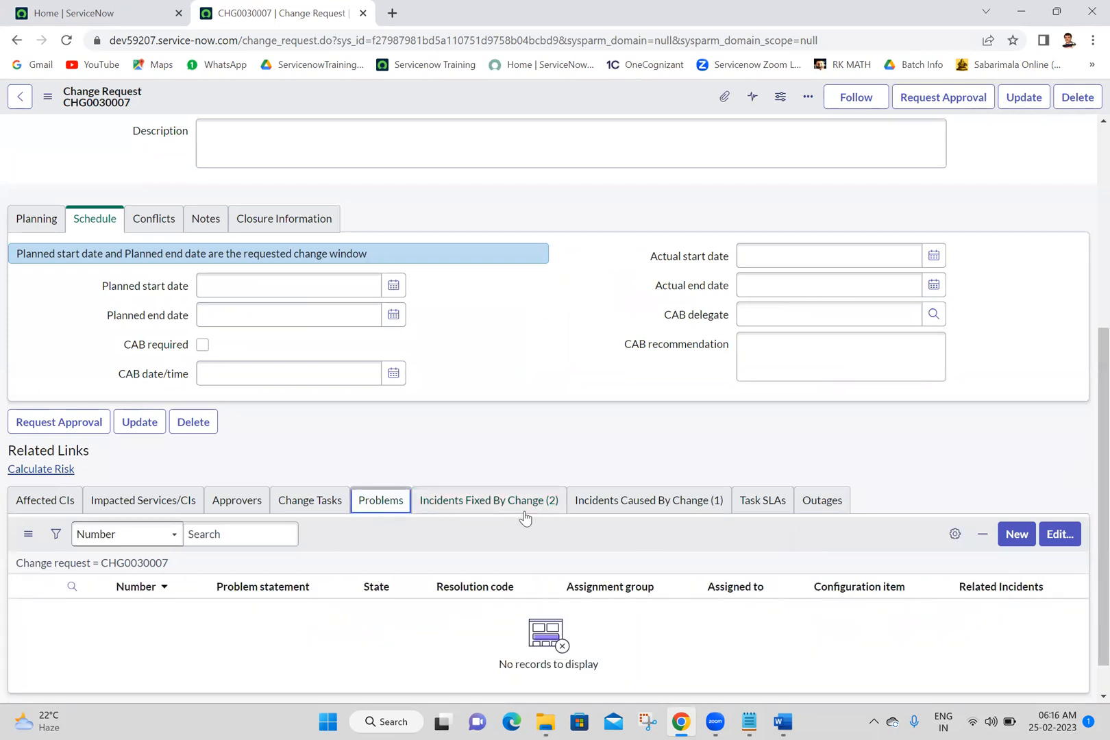
left_click(1047, 449)
left_click(1062, 537)
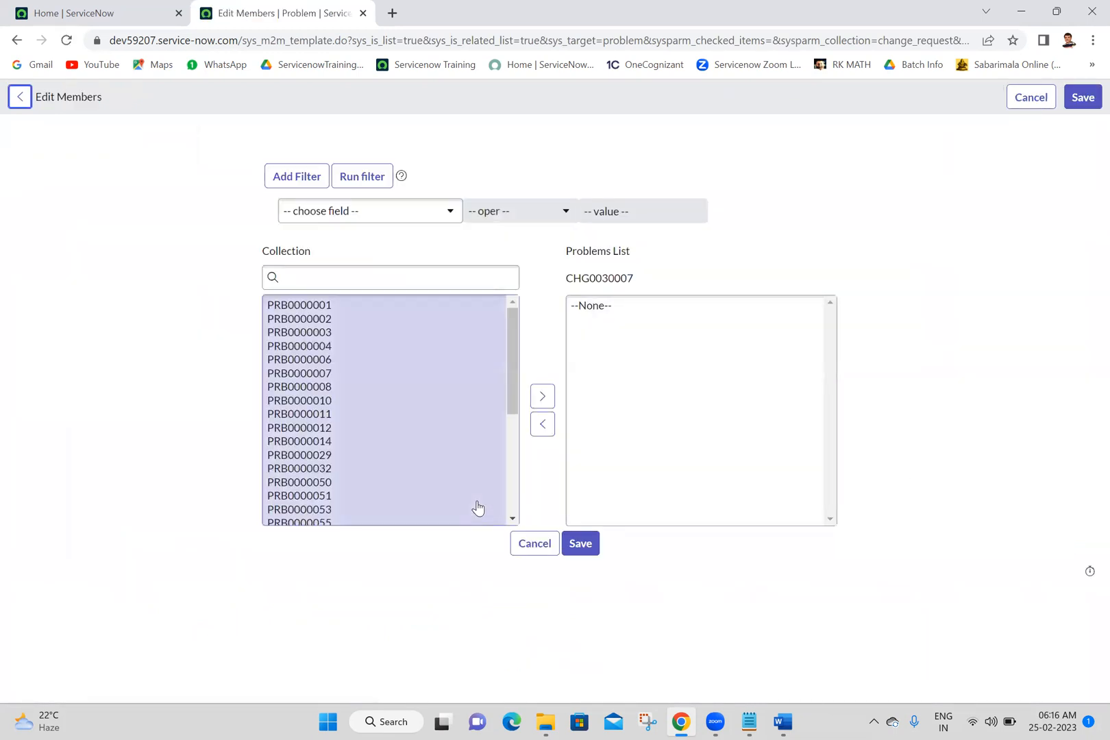
left_click(375, 374)
double_click(375, 374)
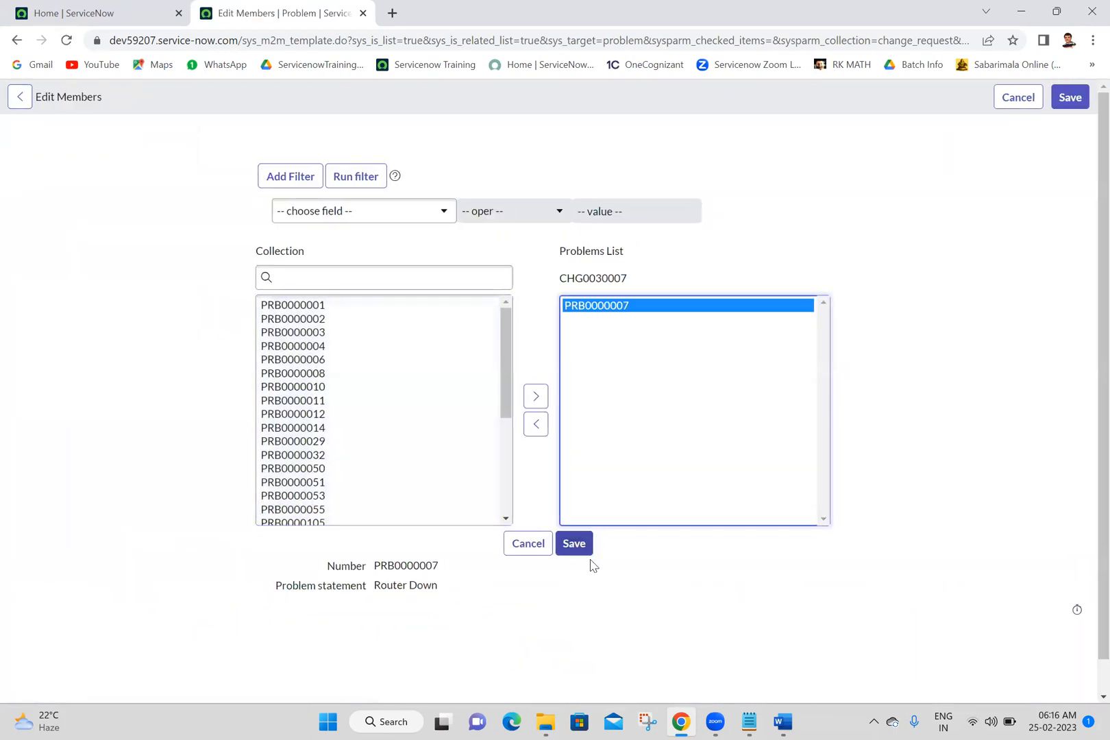
left_click(577, 543)
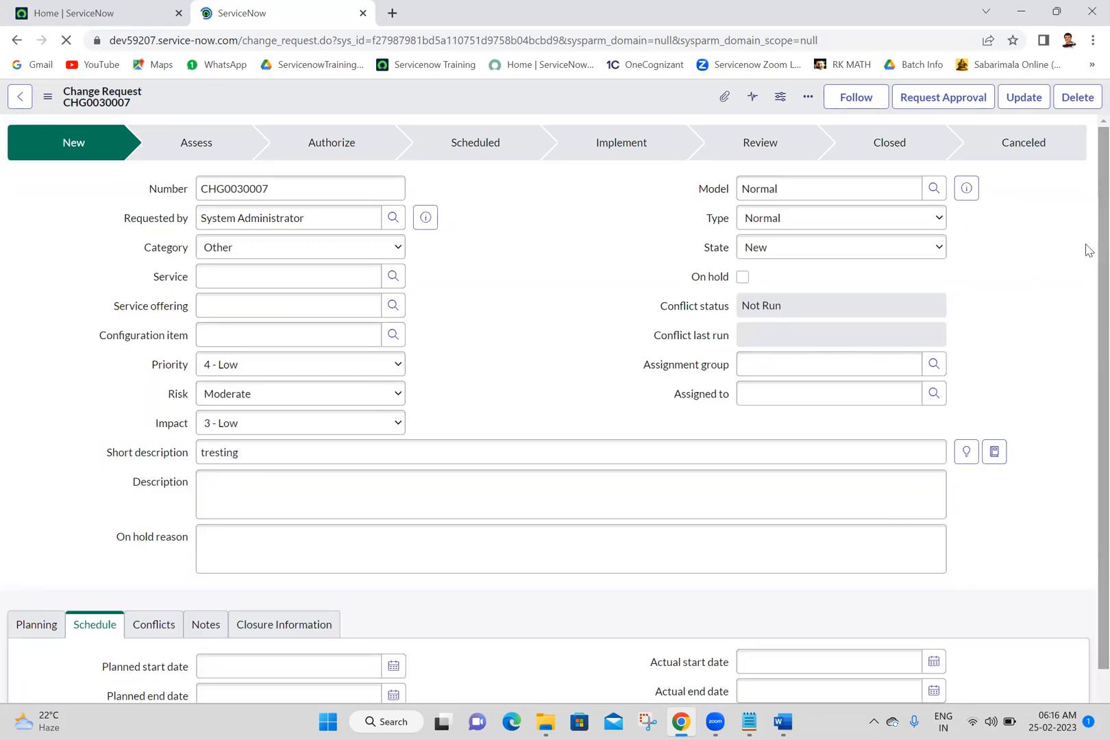
scroll(1089, 251, "down", 1)
scroll(1089, 206, "up", 1)
scroll(1088, 274, "down", 1)
scroll(1089, 217, "up", 1)
scroll(1089, 217, "down", 1)
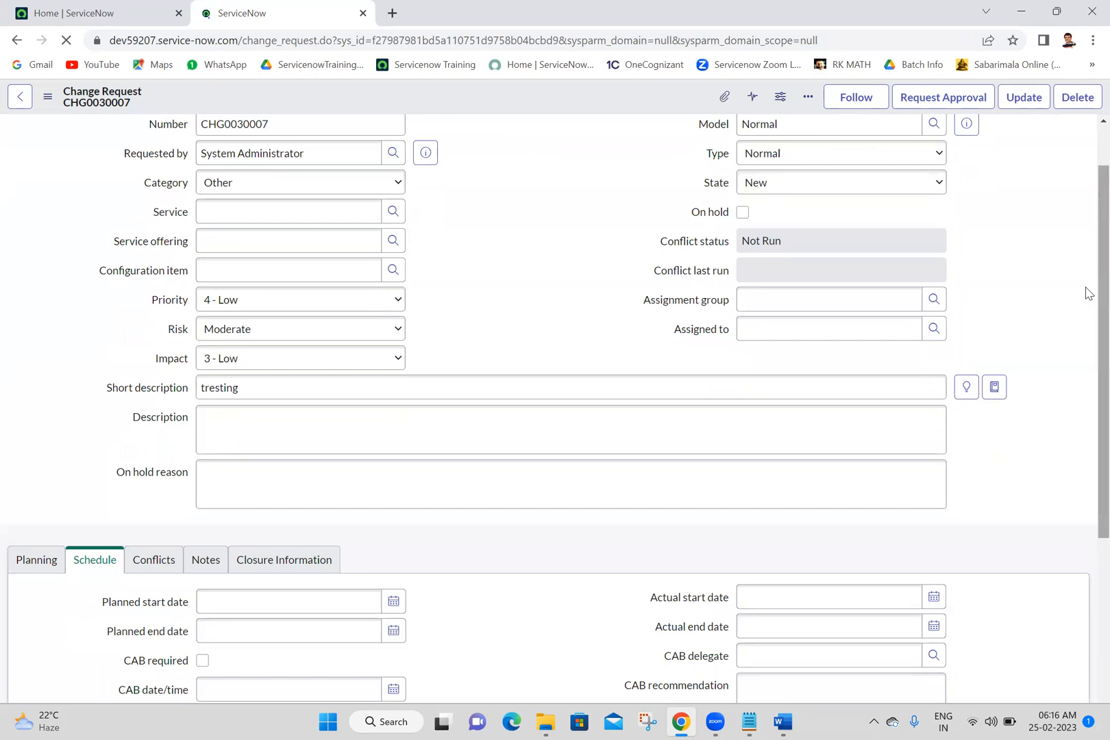
scroll(1087, 173, "up", 1)
scroll(1087, 235, "down", 6)
scroll(1087, 294, "up", 6)
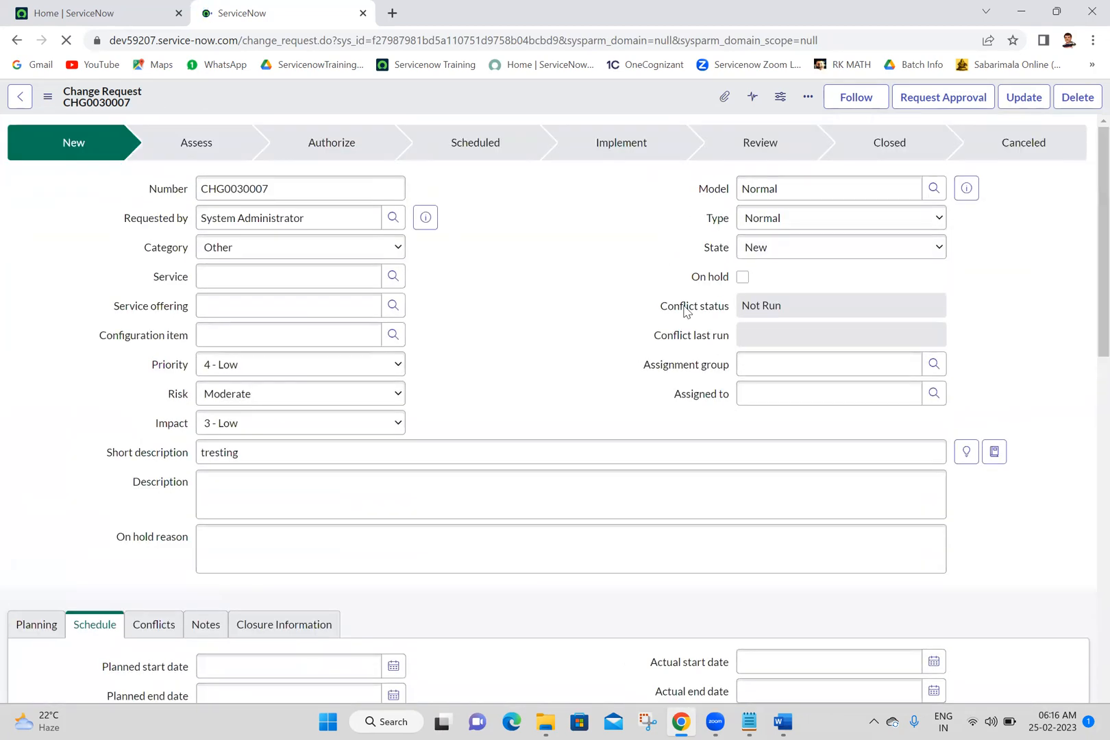
left_click(637, 300)
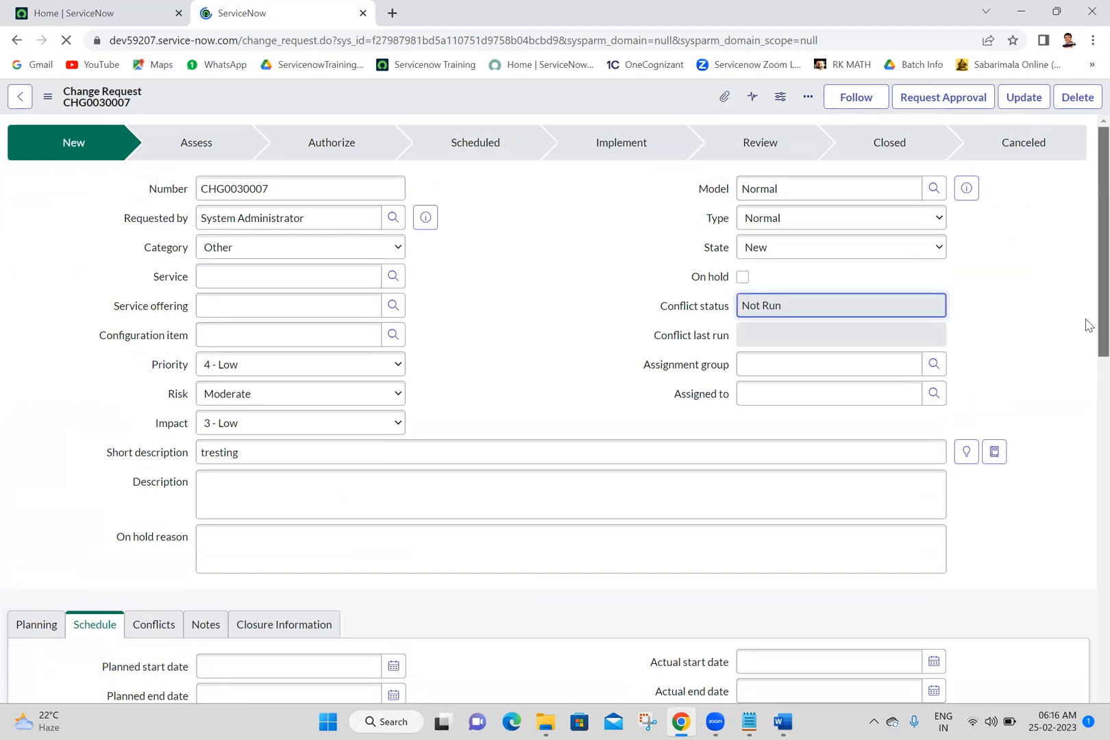
scroll(1088, 324, "down", 8)
scroll(1086, 233, "up", 8)
key("shift+Tab")
key("shift+Tab")
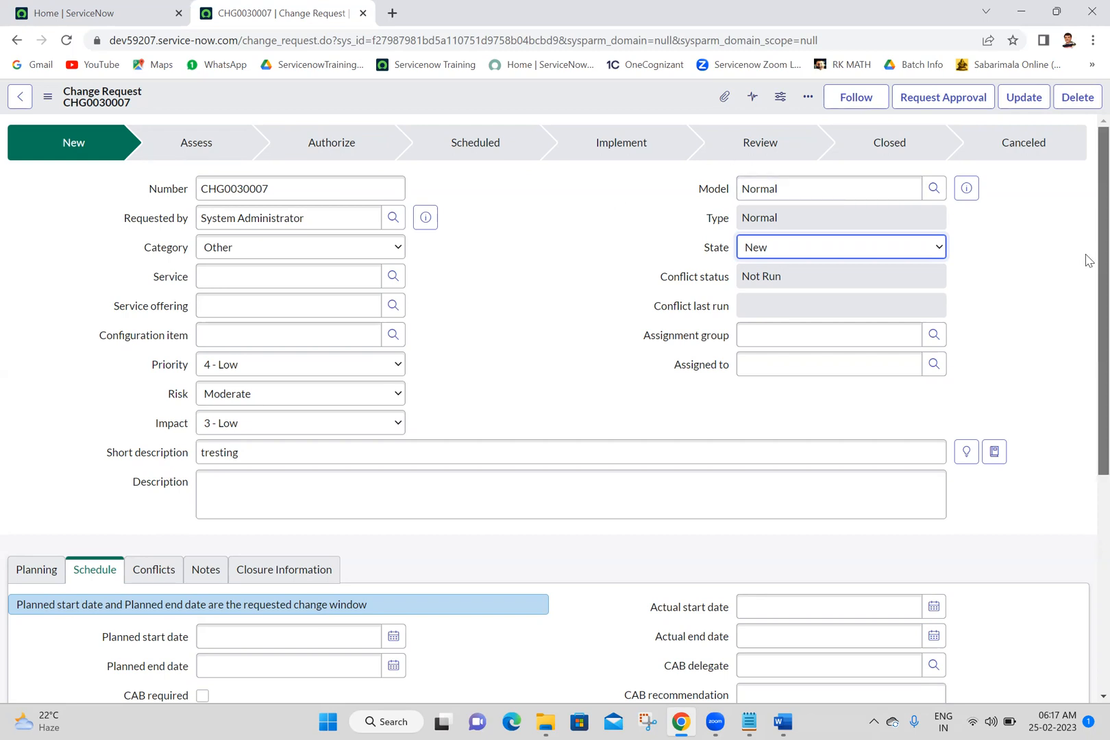
Step: Open a new change task record from the change request's Change Tasks related list
scroll(1089, 281, "down", 1)
scroll(1089, 280, "down", 5)
scroll(1084, 586, "up", 5)
scroll(1085, 322, "down", 5)
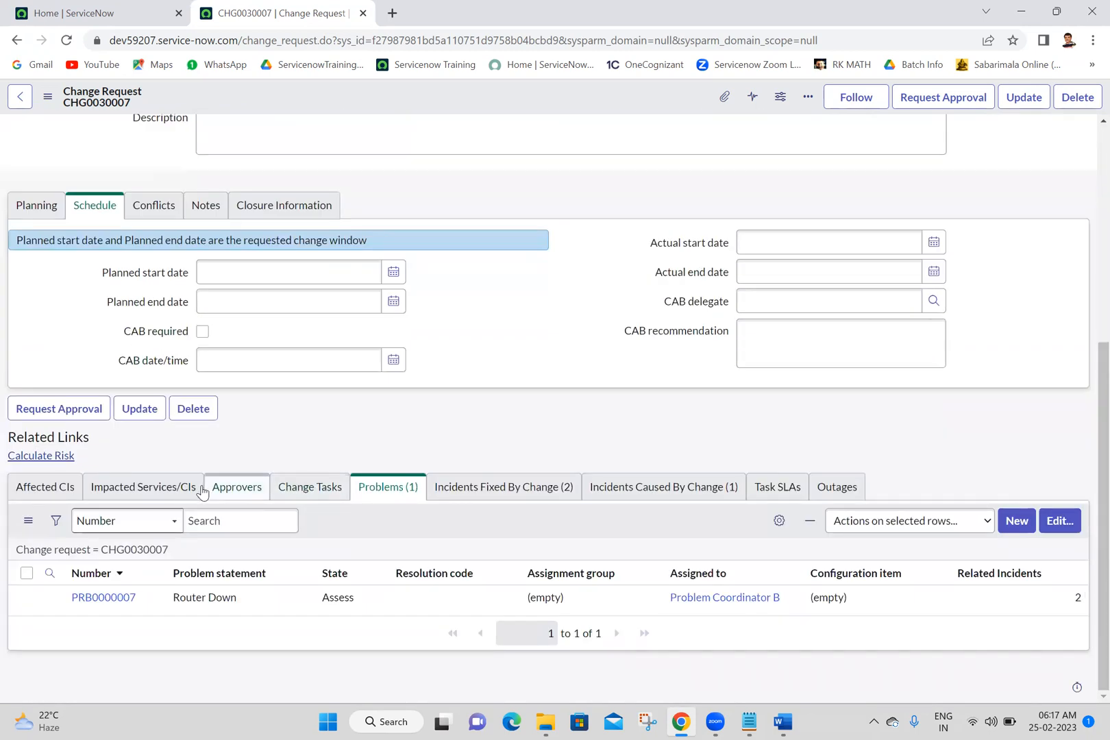
left_click(281, 493)
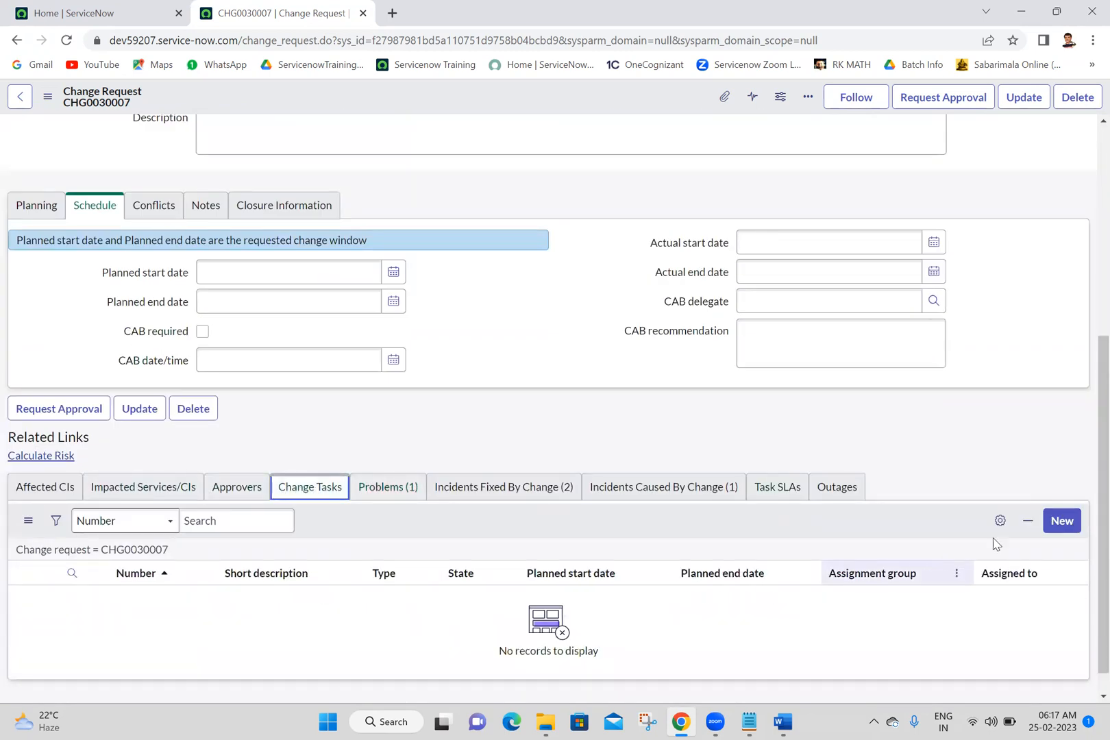
left_click(1052, 526)
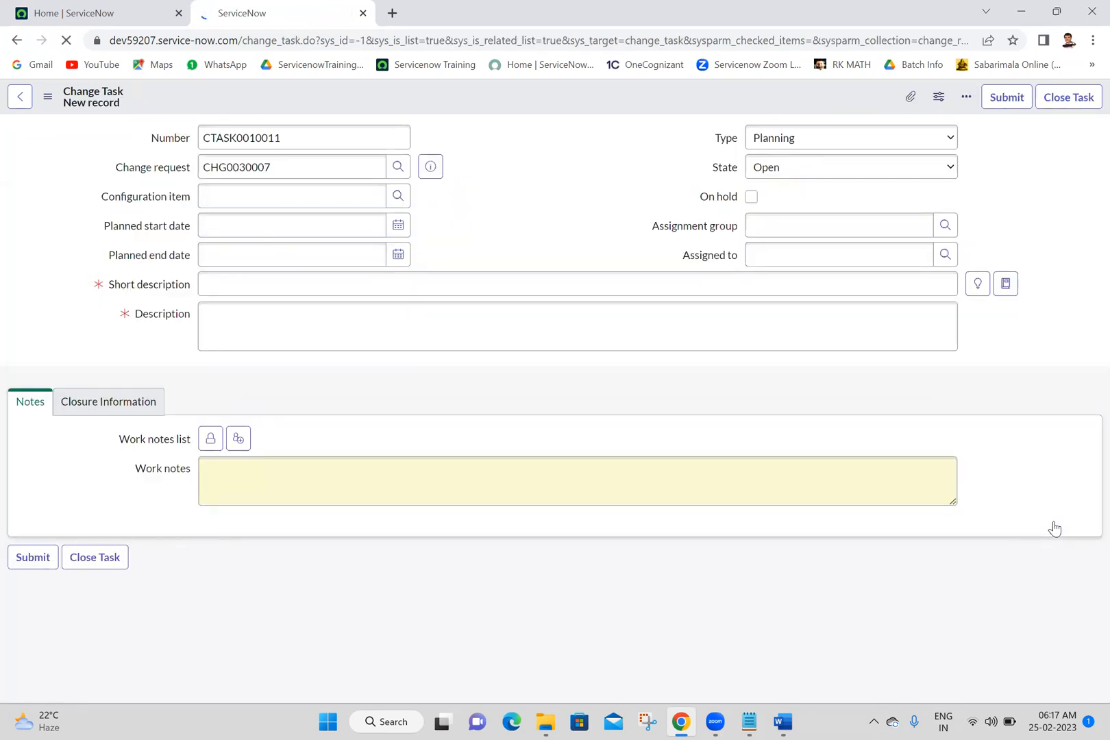
Step: Enter "Implementation" as the change task's short description and "implementation" as its description, and submit the task
left_click(499, 282)
type("I")
type("Mm")
key("BackSpace")
key("BackSpace")
type("mple")
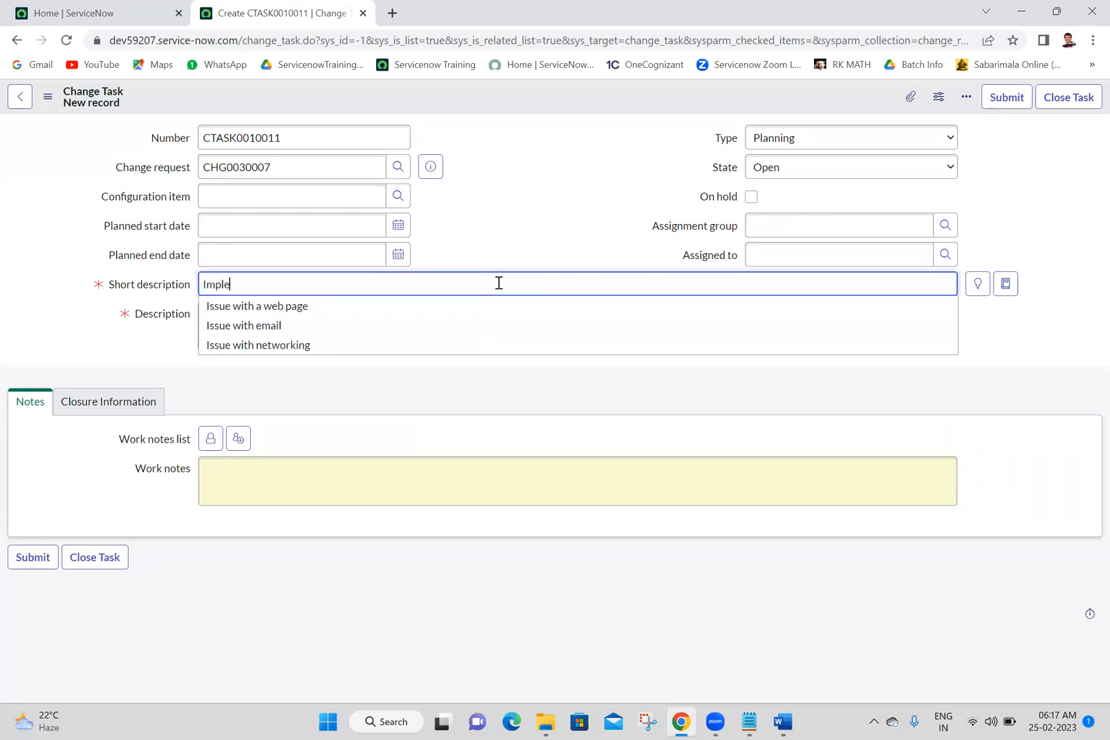
type("mentation")
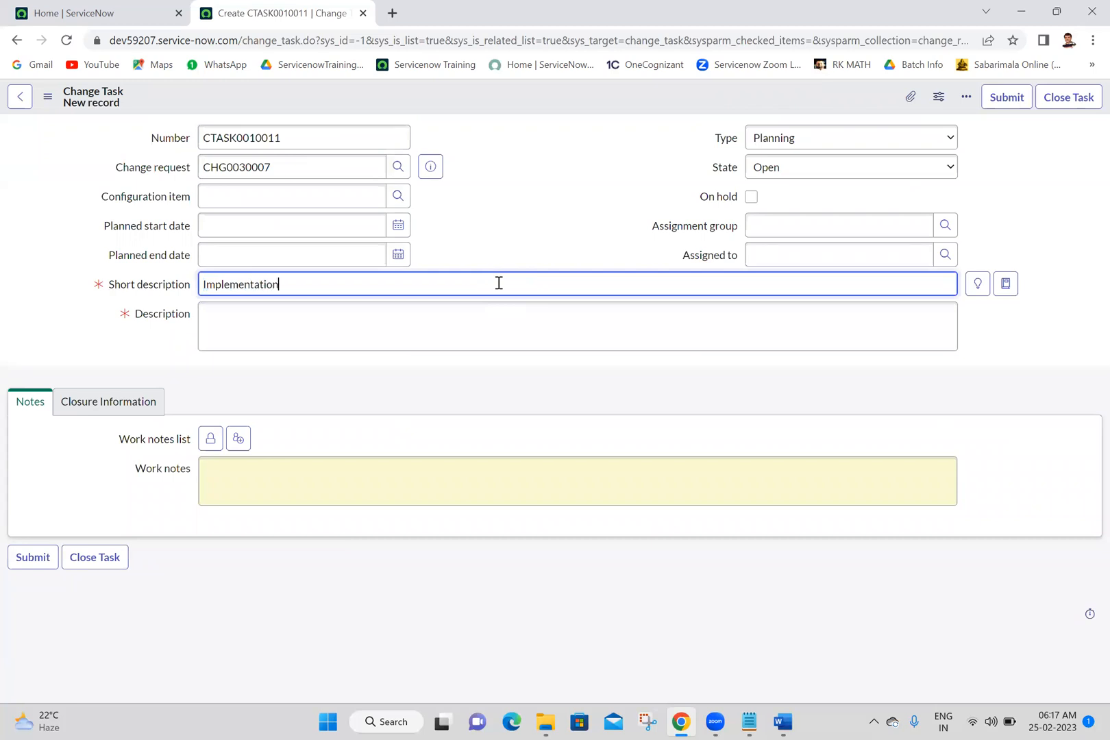
left_click(544, 337)
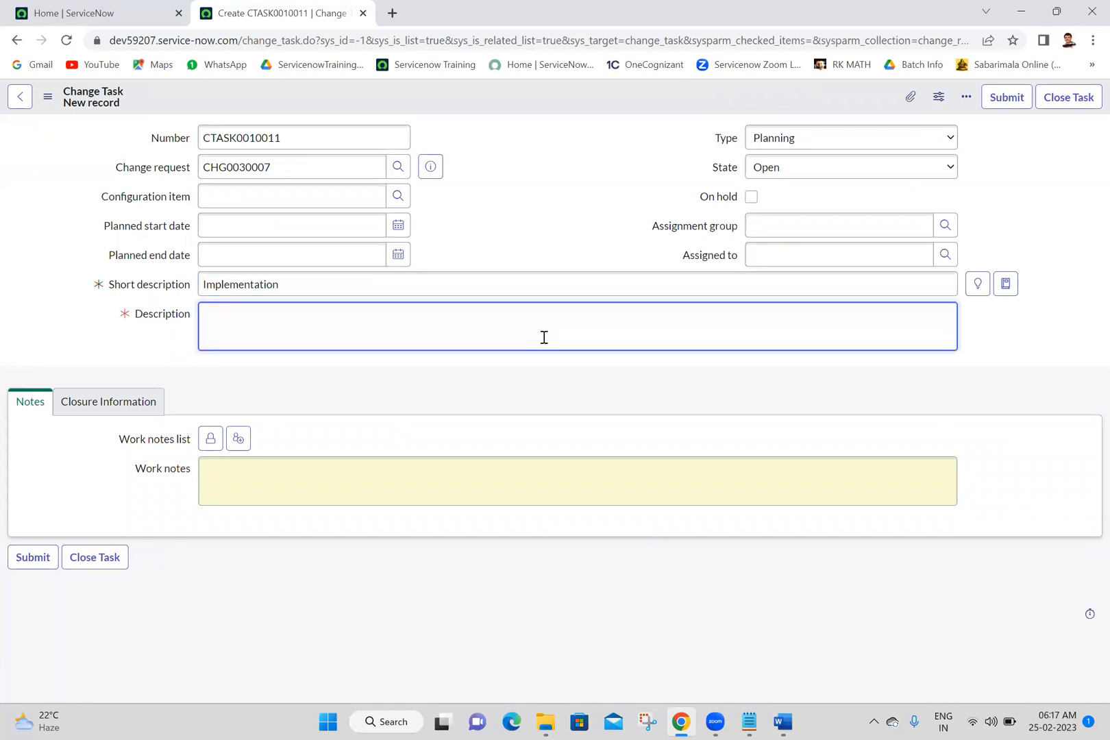
type("implementation")
left_click(1005, 100)
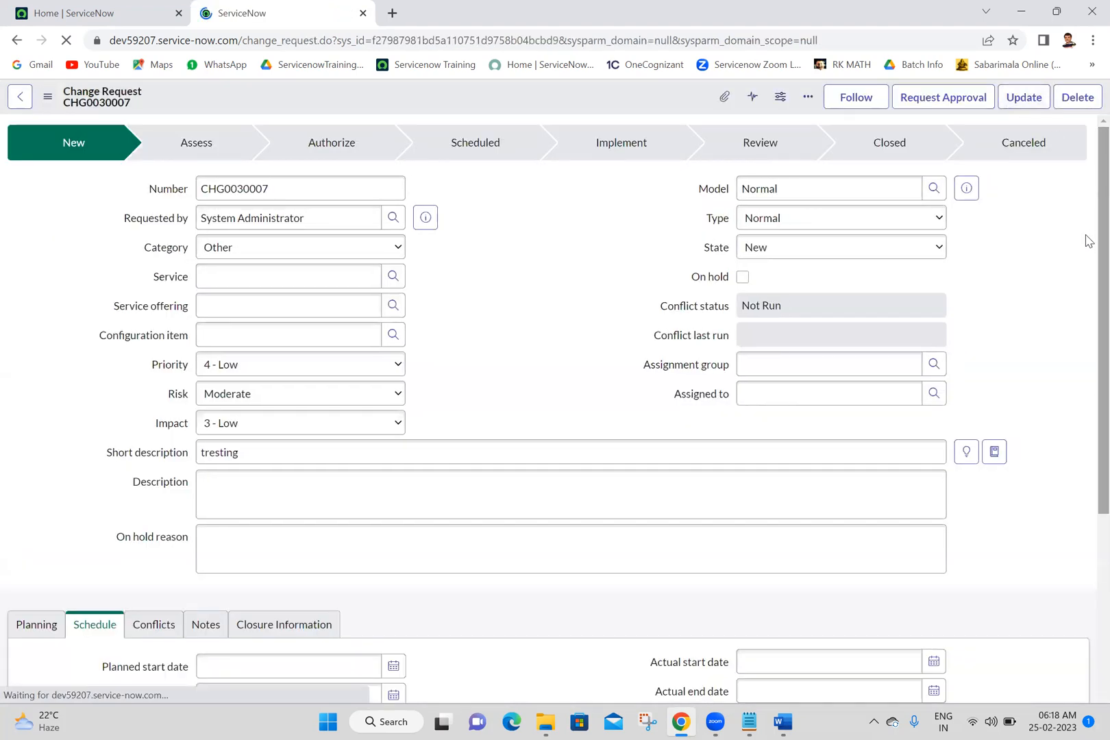
Step: Add a change task to the change request with short description "post implementation review" and description "PIR", and submit it
scroll(1088, 411, "down", 8)
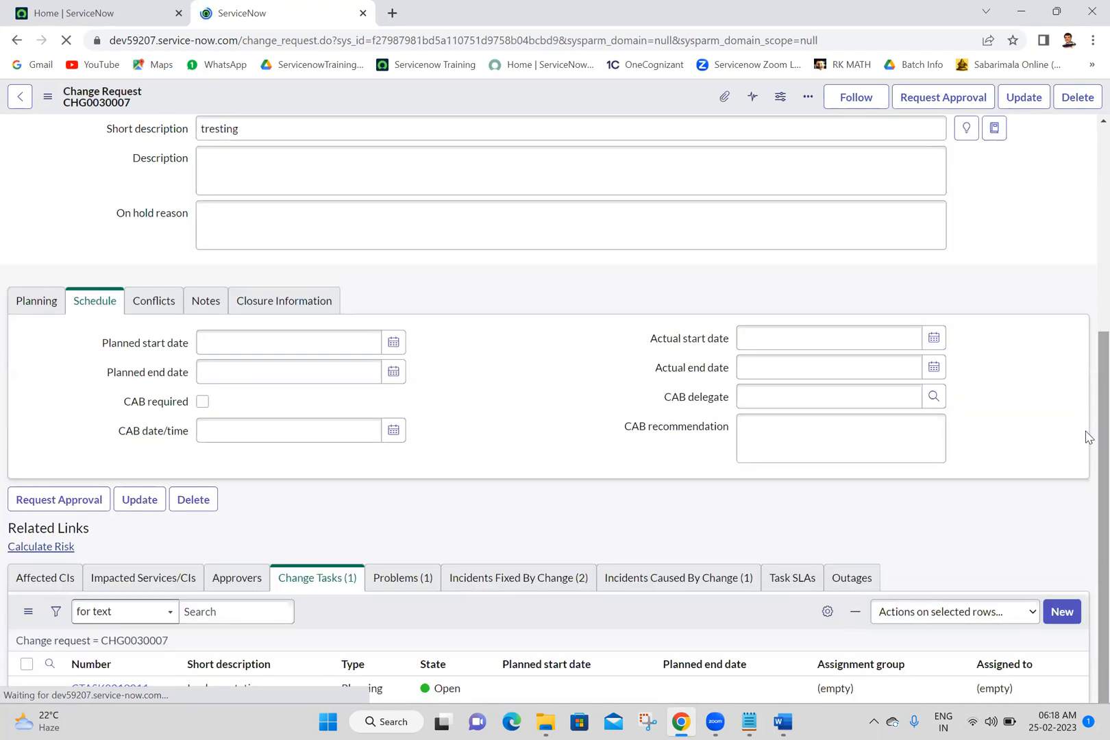
scroll(1087, 548, "down", 2)
left_click(1061, 529)
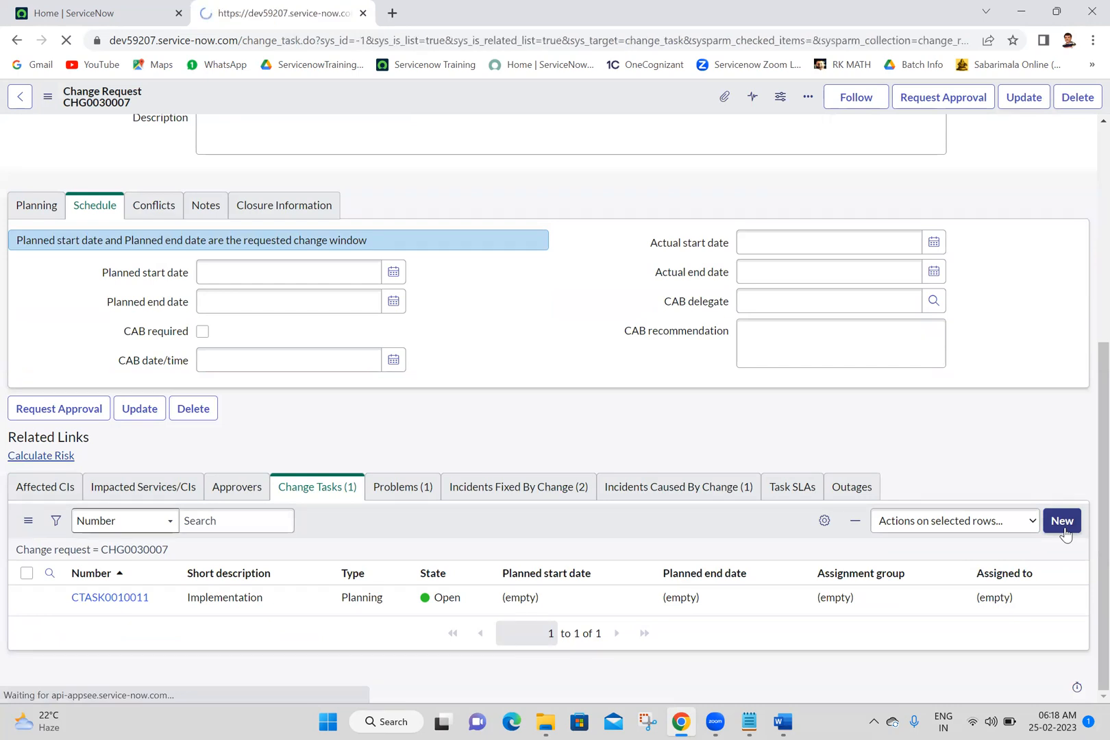
left_click(567, 292)
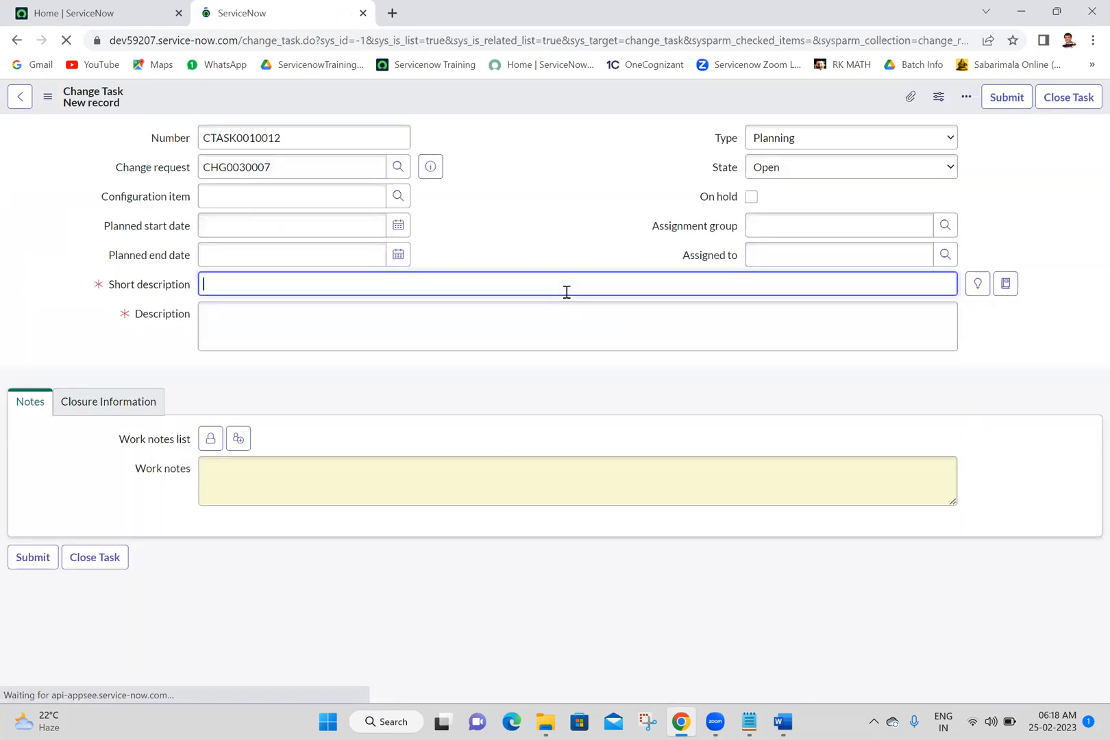
type("post implementation review")
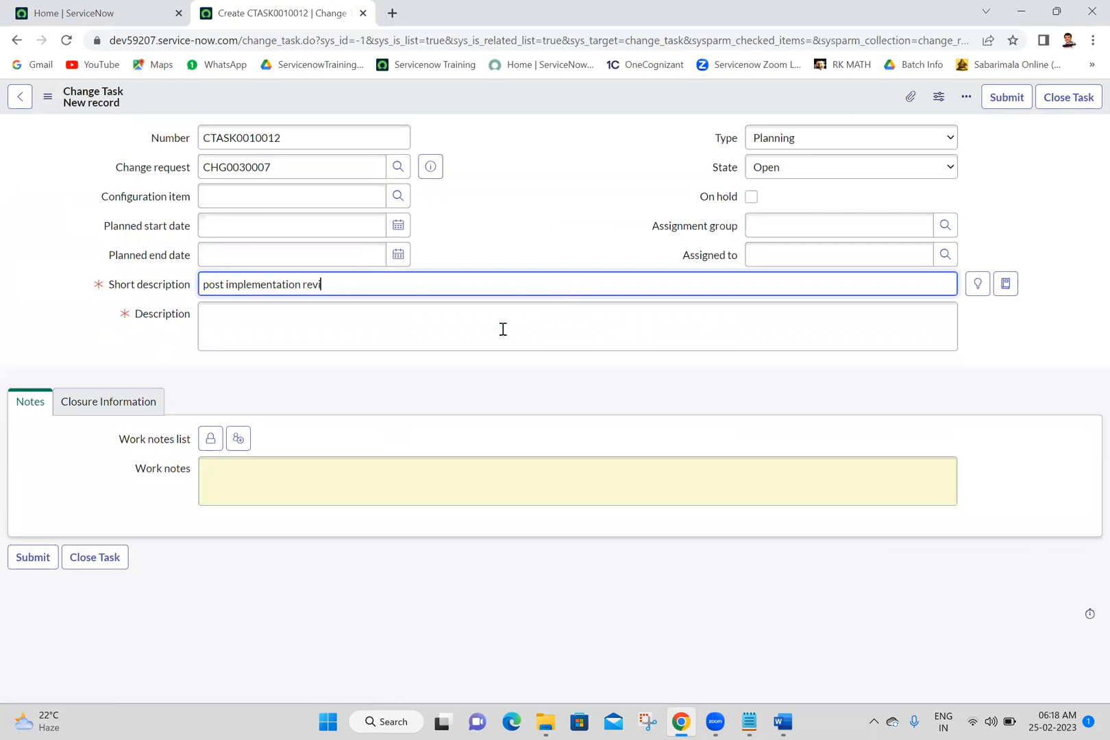
left_click(502, 329)
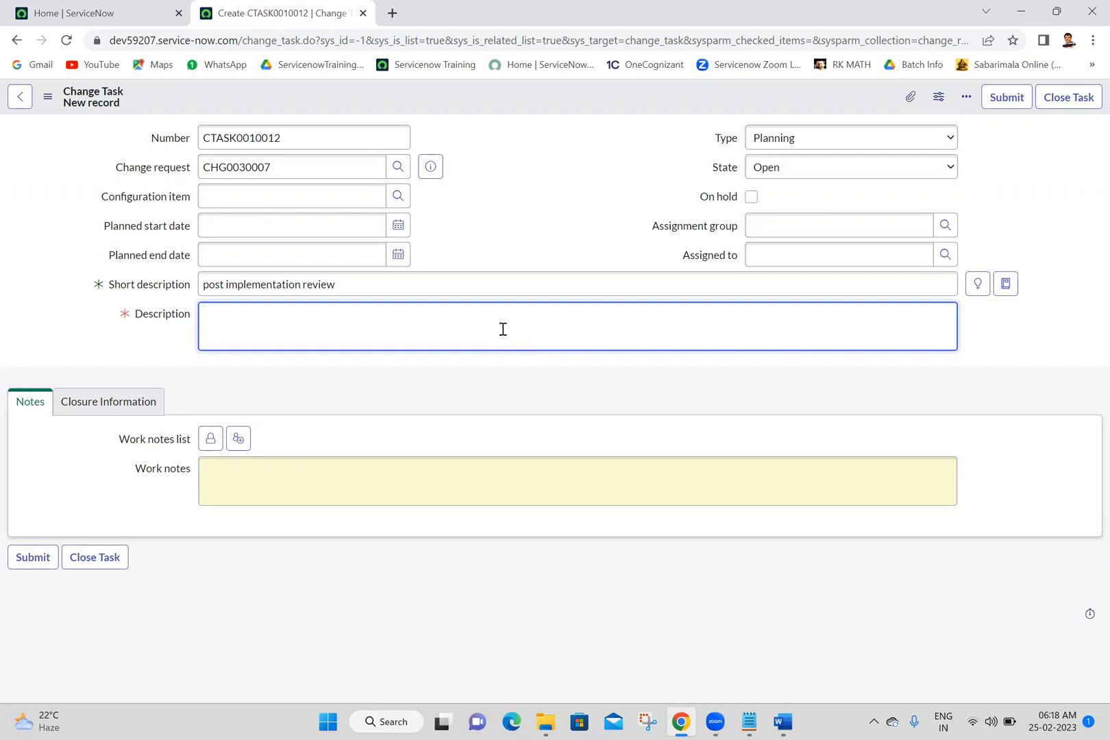
type("PIR")
left_click(999, 104)
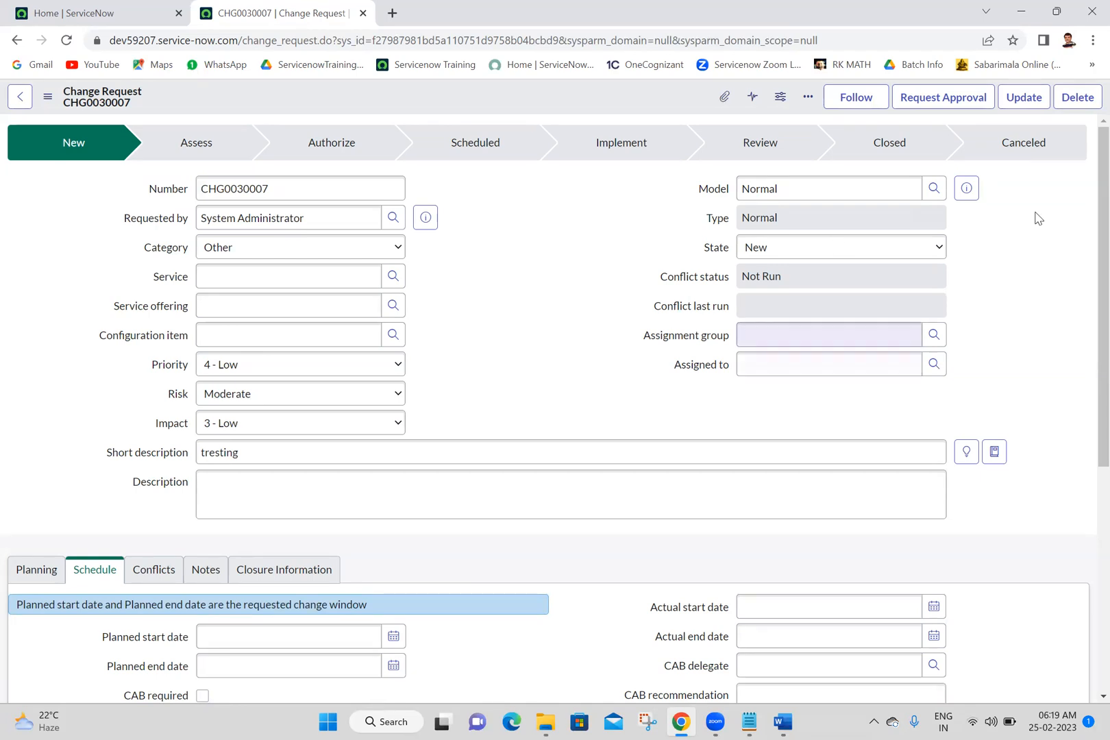
Step: Examine the change request's form and its Change Tasks related list, including the tasks' type and state
scroll(1087, 517, "down", 2)
scroll(1087, 517, "up", 2)
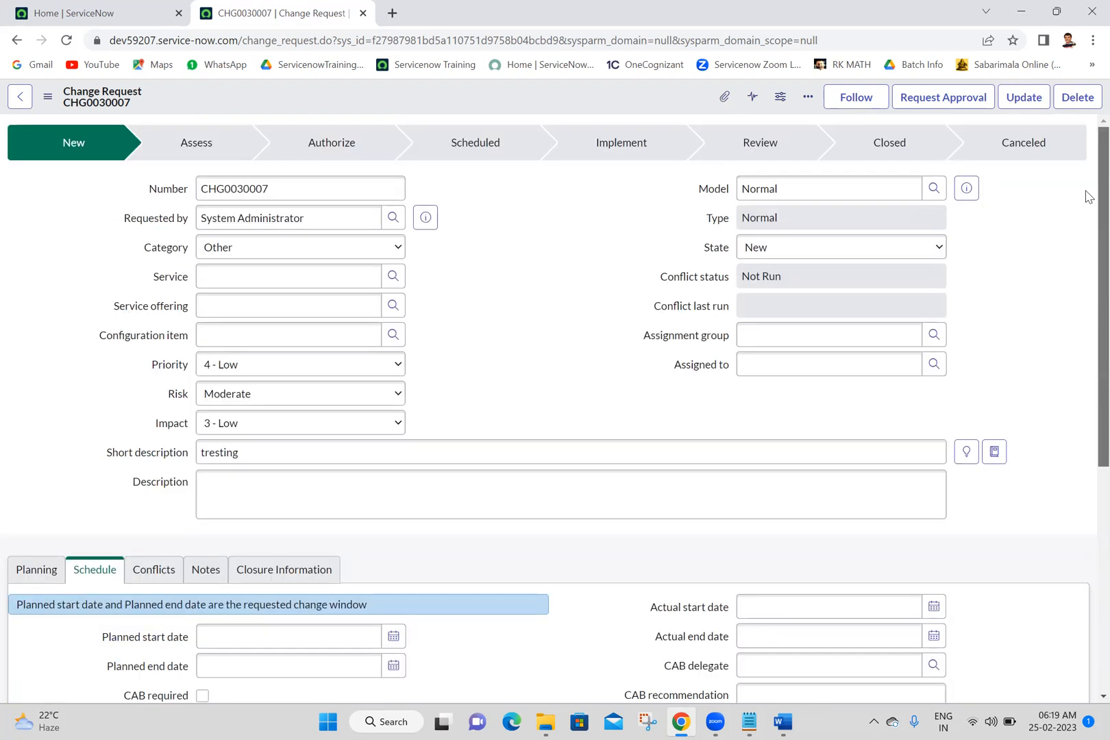
scroll(1087, 308, "down", 3)
scroll(1088, 369, "up", 1)
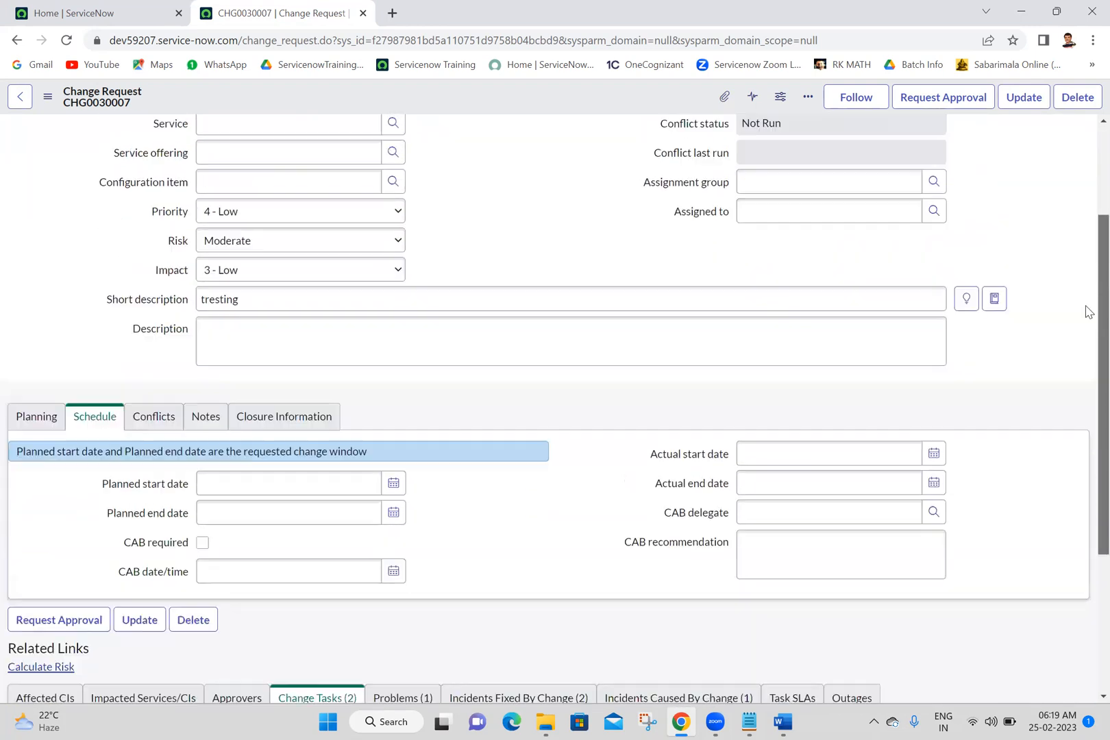
scroll(1087, 322, "down", 3)
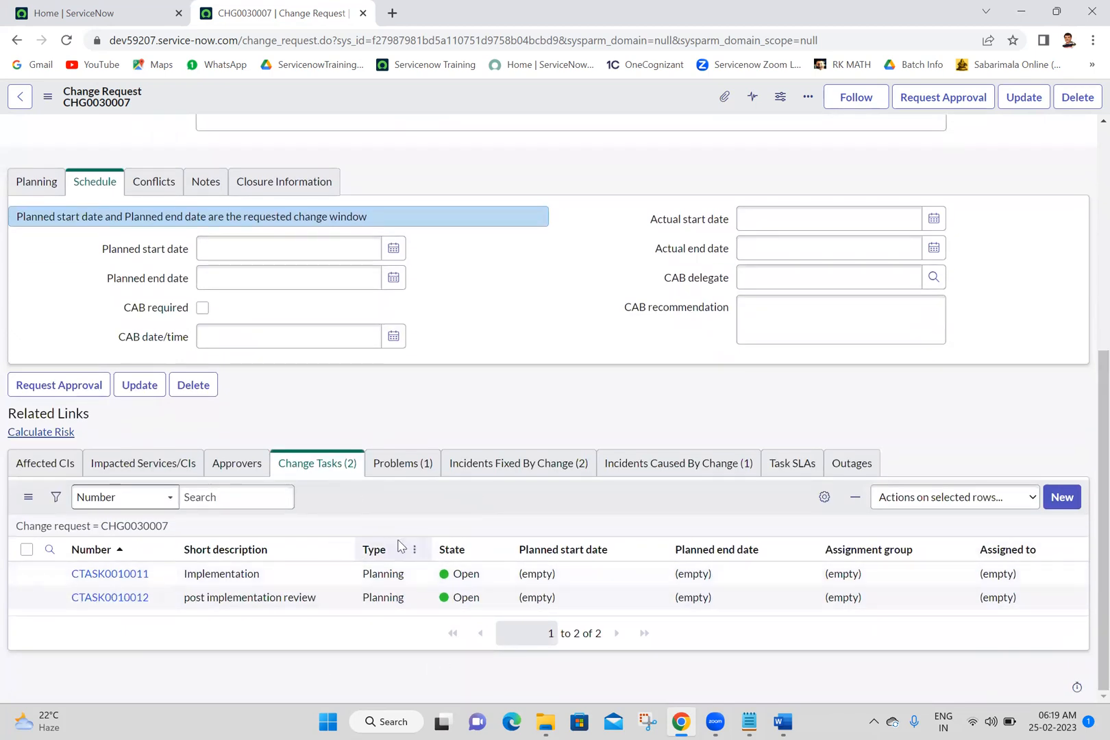
scroll(1088, 226, "up", 5)
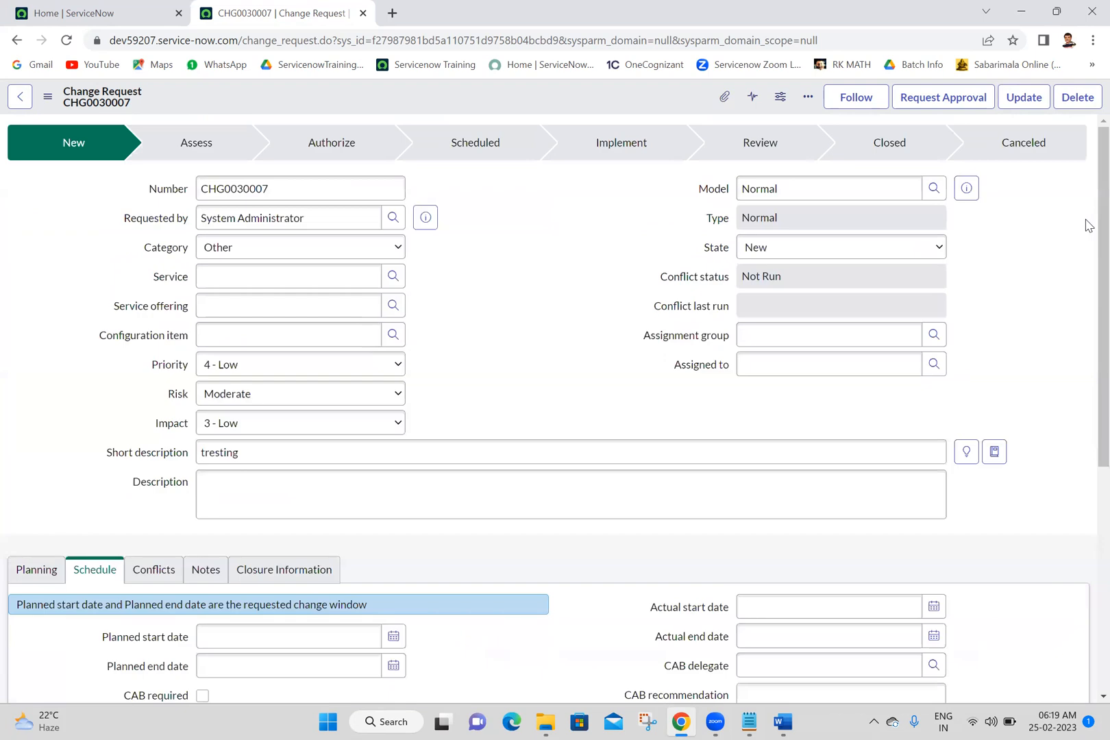
scroll(1085, 274, "down", 4)
scroll(1088, 142, "up", 4)
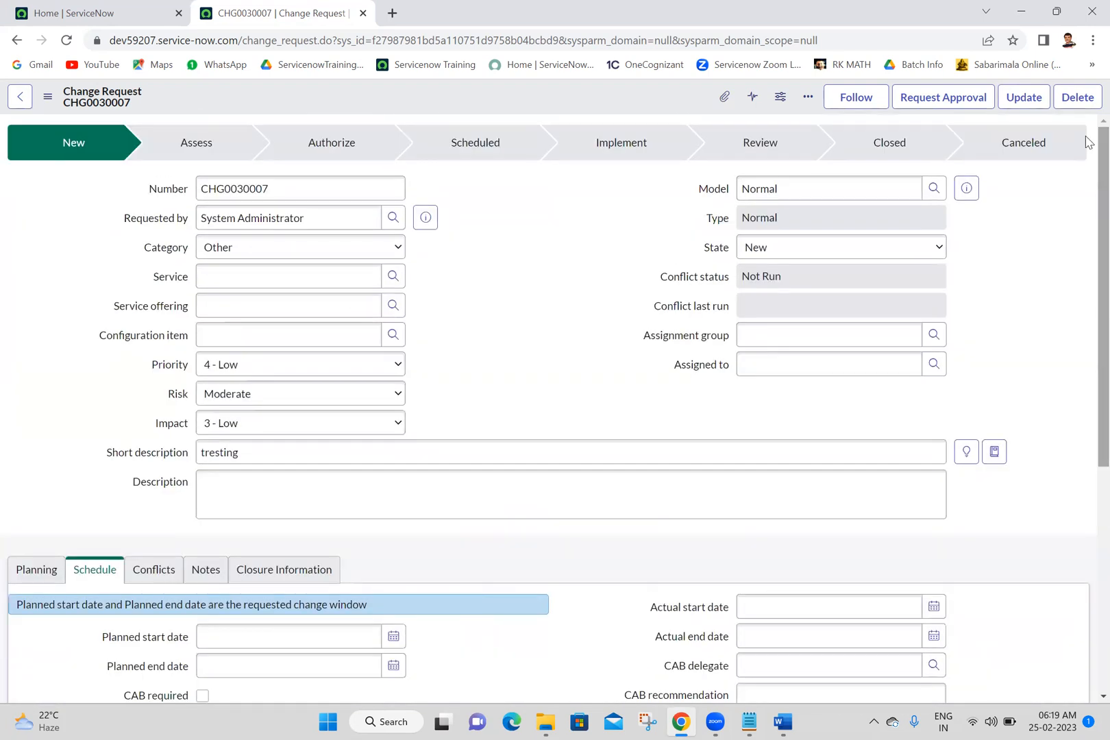
Step: Set the change request's assignment group to Software and save the record
left_click(849, 338)
type("soft")
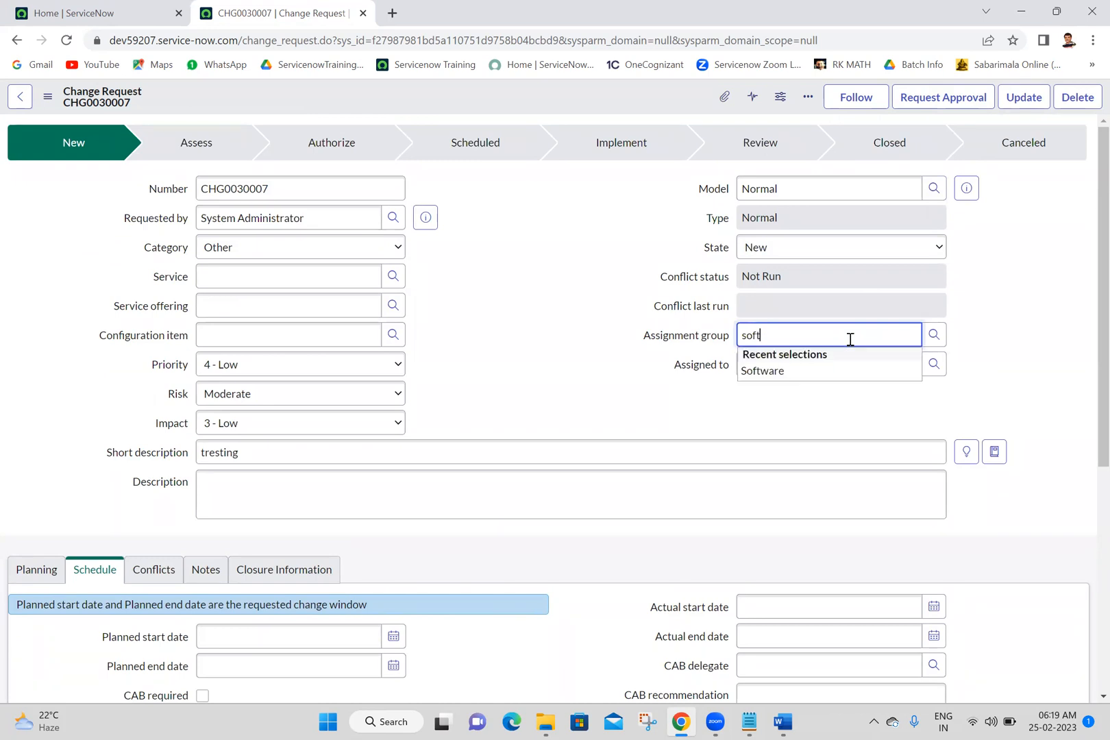
left_click(782, 372)
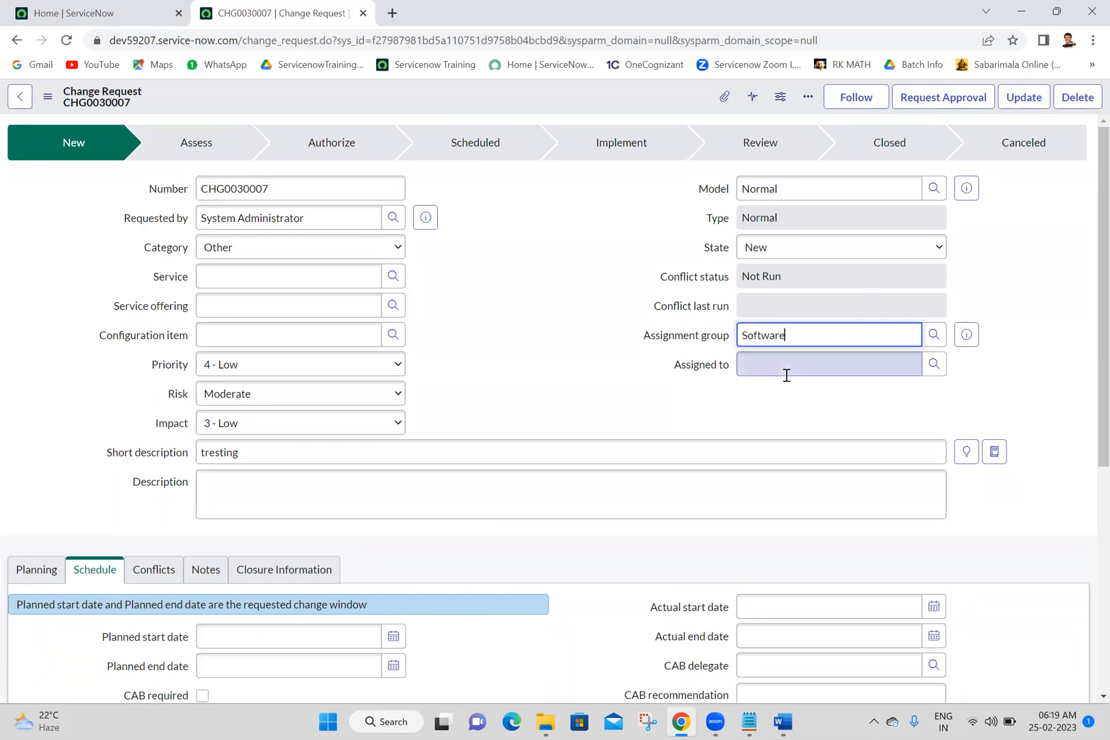
right_click(543, 103)
left_click(559, 108)
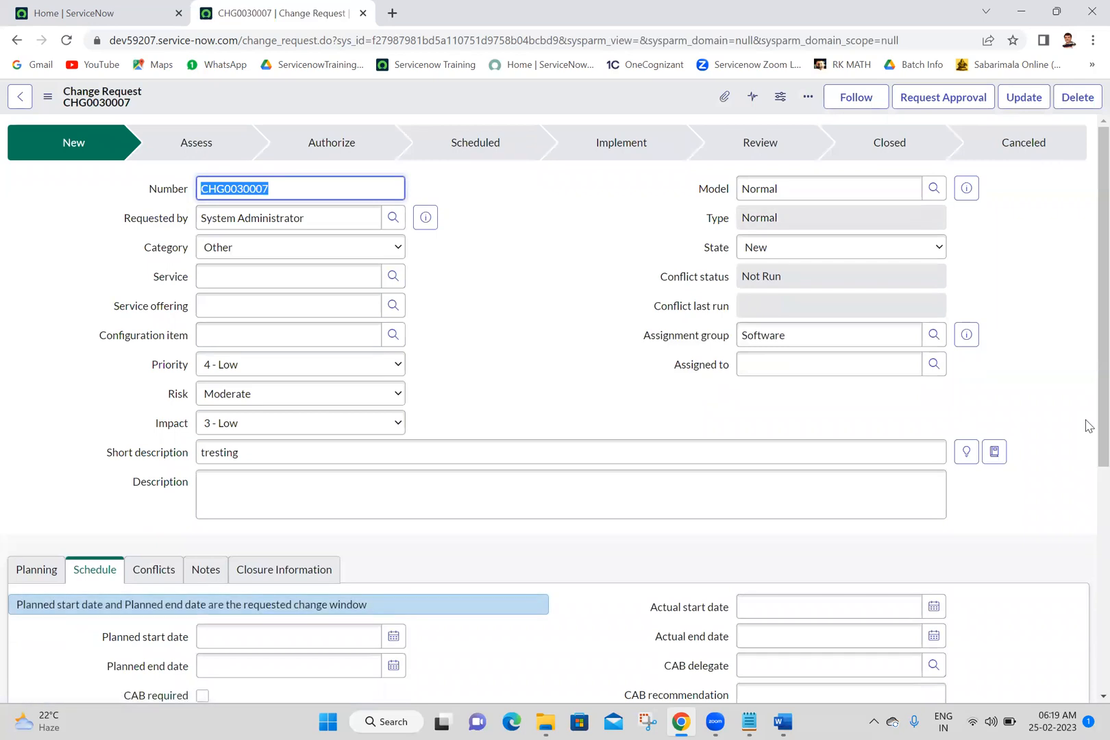
left_click_drag(1088, 424, 1087, 659)
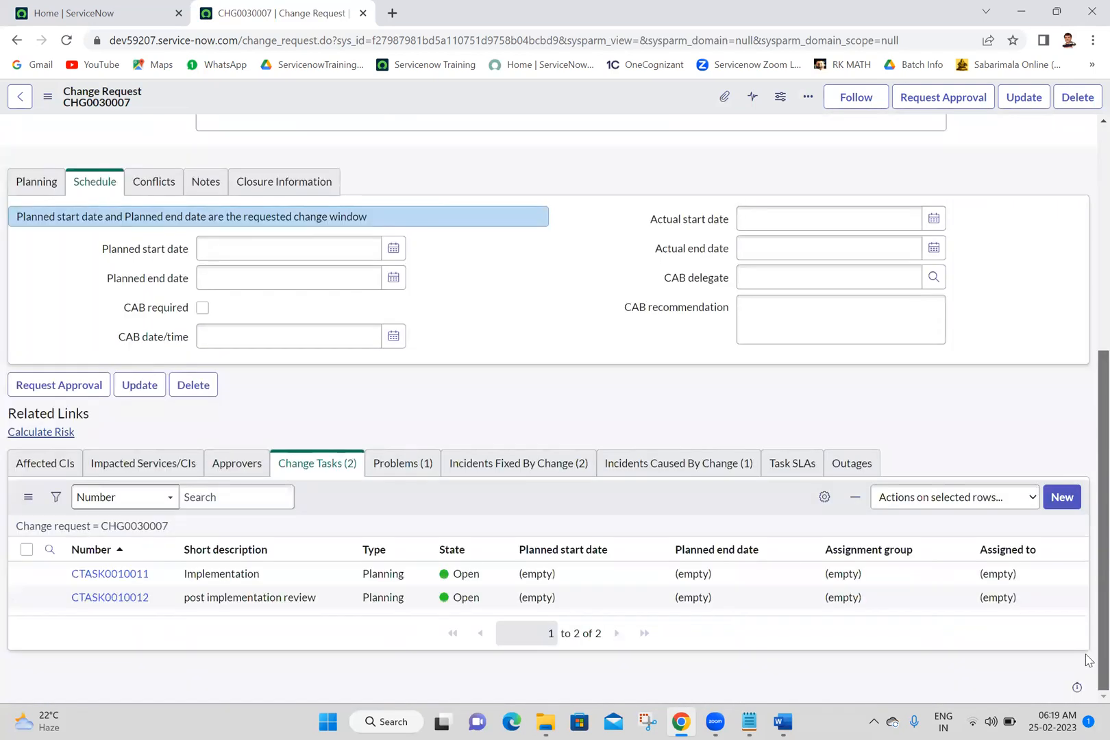
left_click(1087, 305)
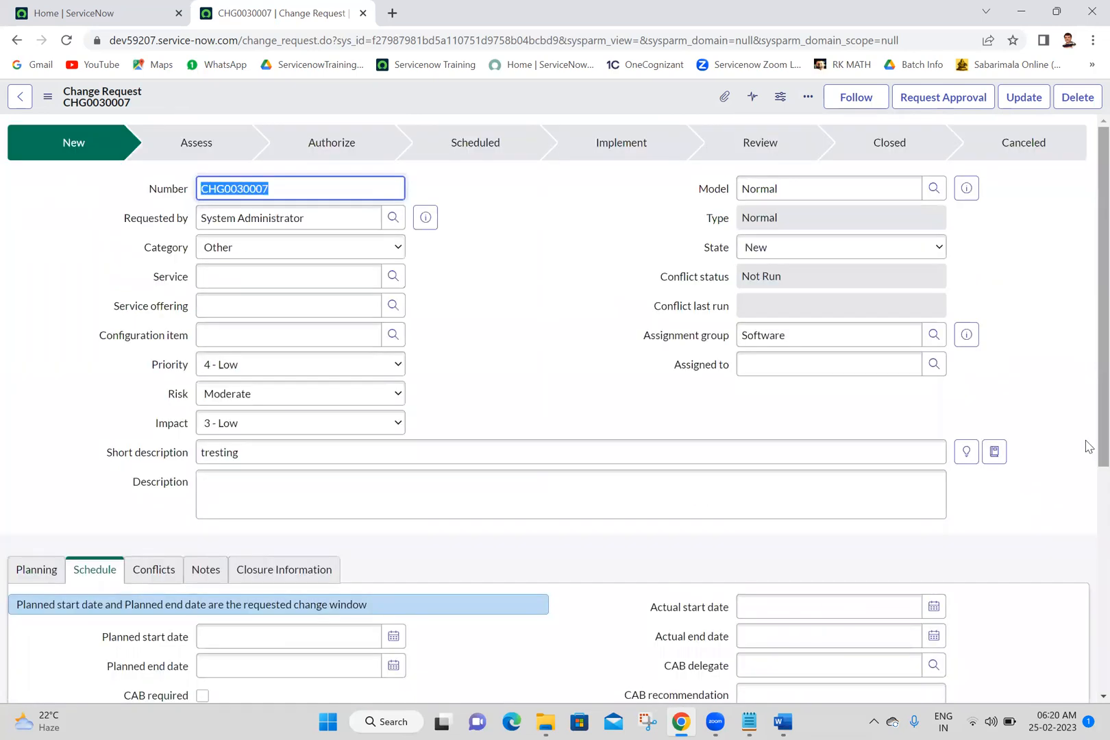
left_click(1088, 534)
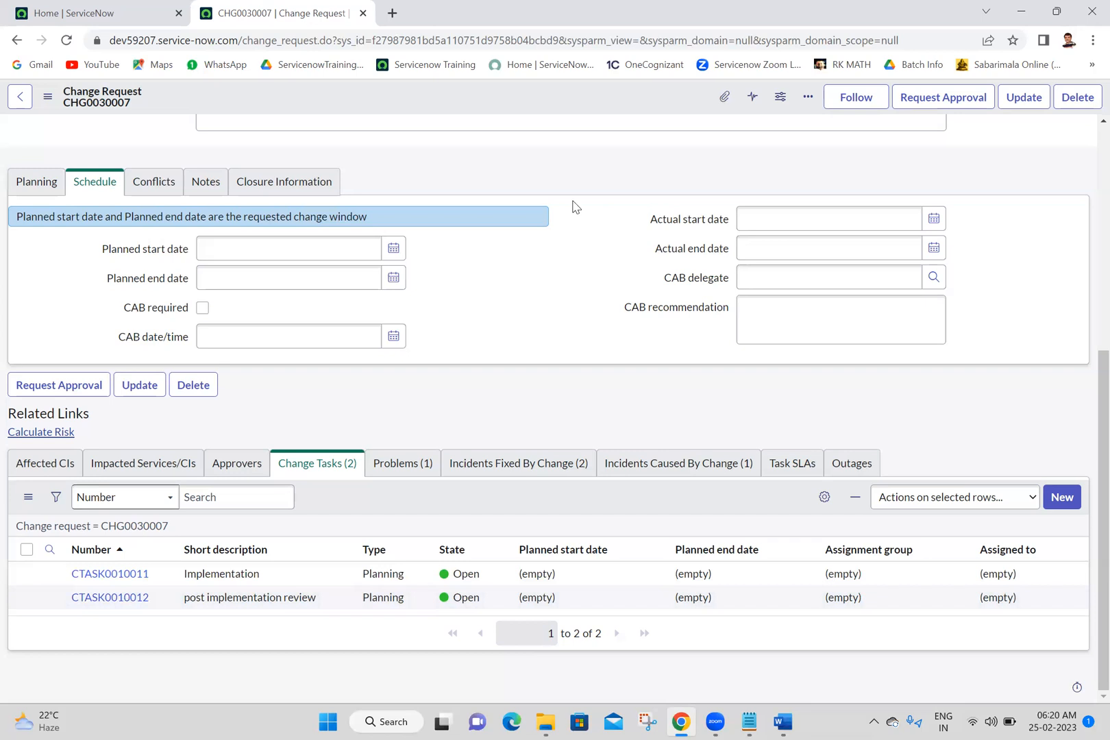
Step: Switch to the ITSM - Change Management document in Word and view the Change Management: Roles slide
left_click(780, 720)
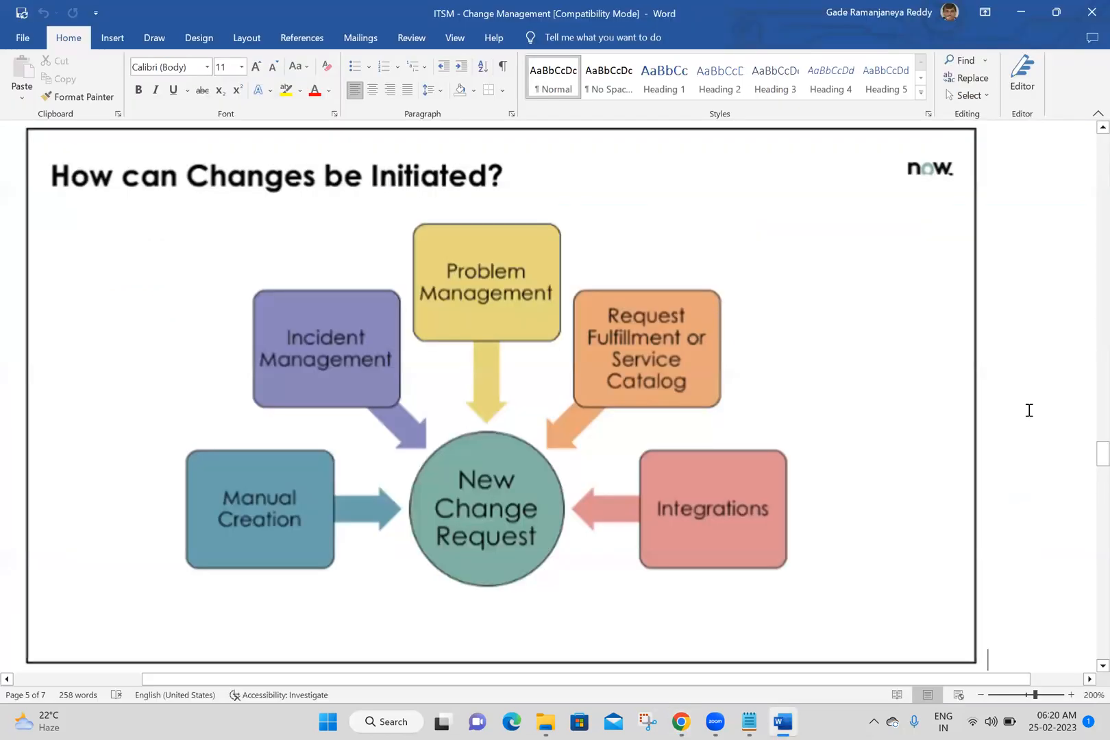
scroll(1029, 410, "down", 5)
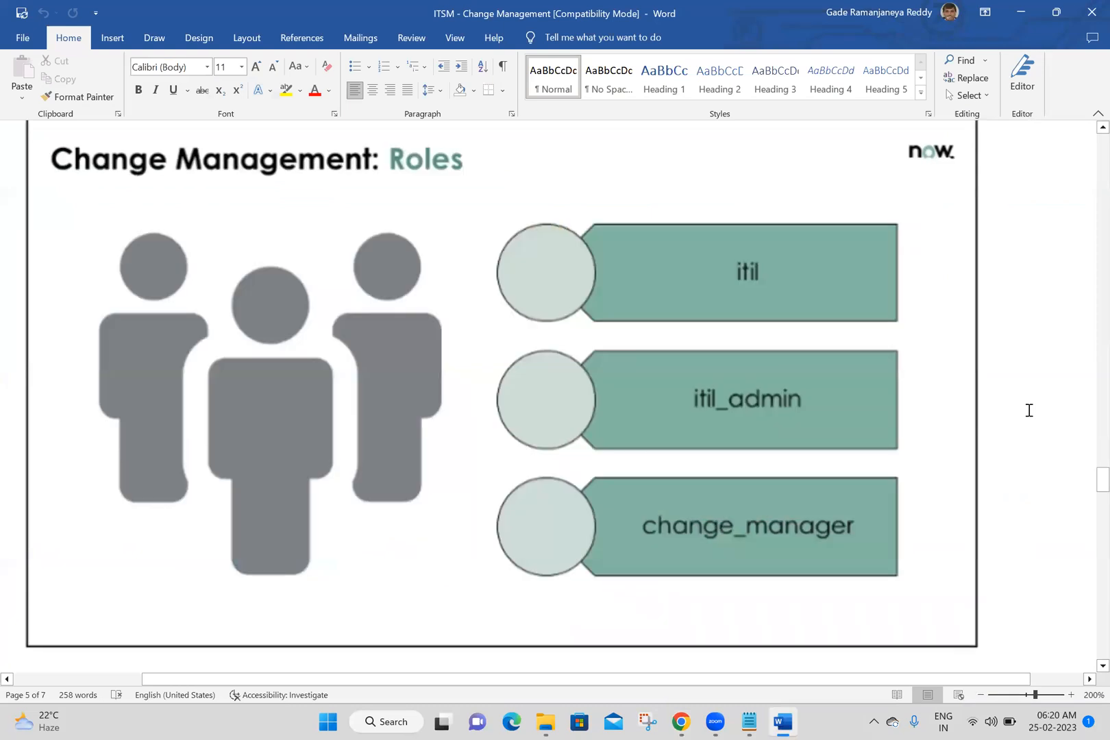
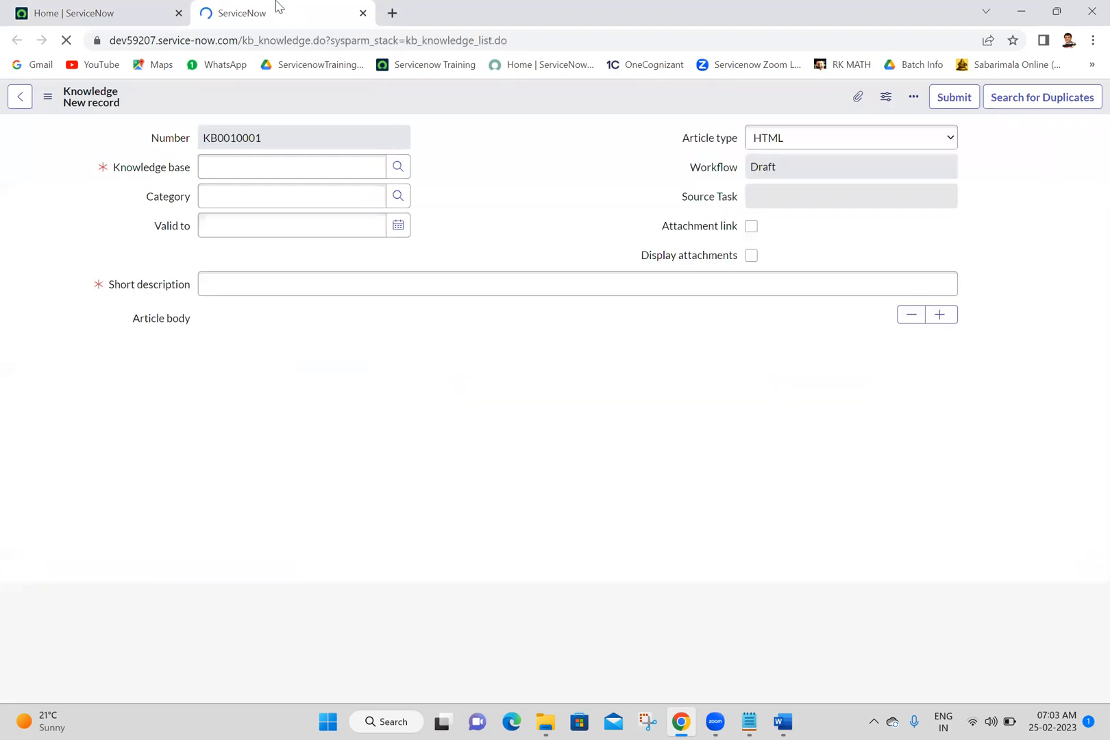
Step: Search Google for "sample text" in a new browser tab and open the Lipsum generator result at lipsum.com
left_click(392, 13)
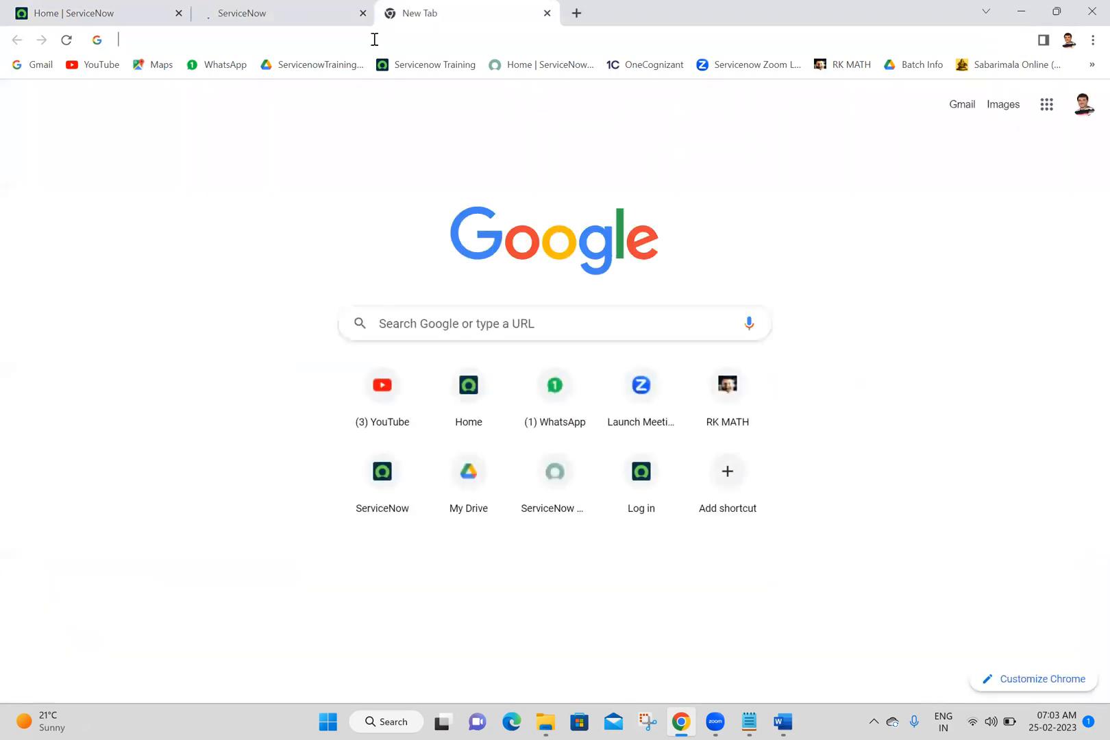
type("sample text")
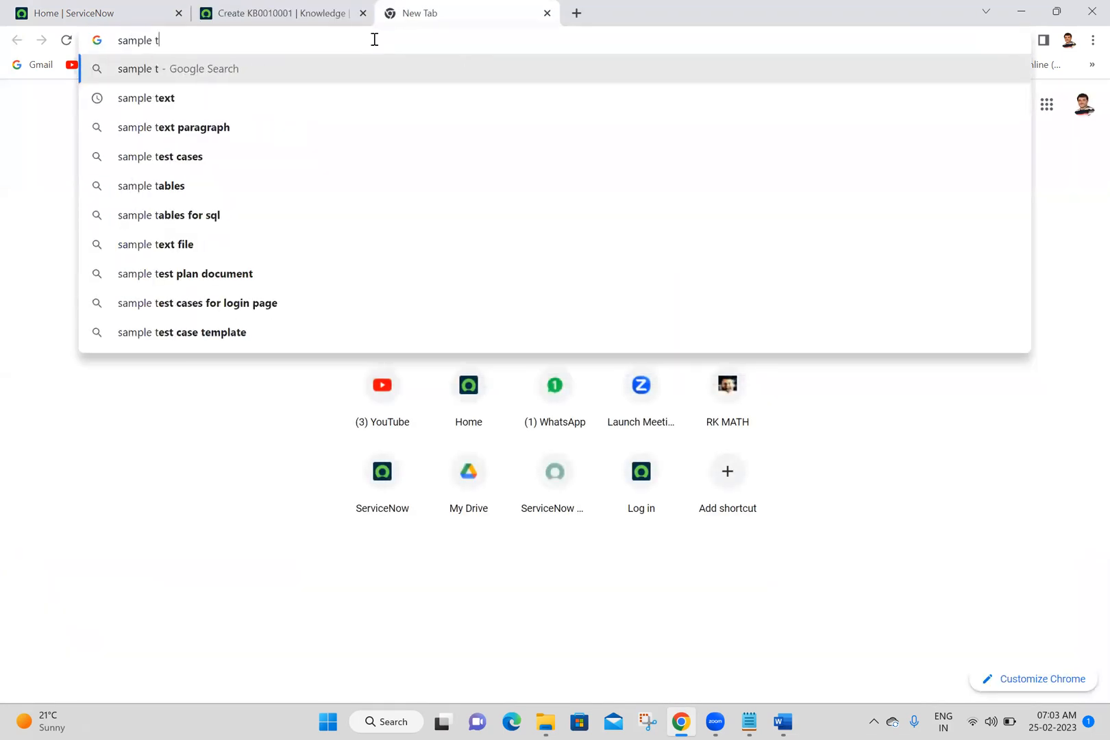
key("Return")
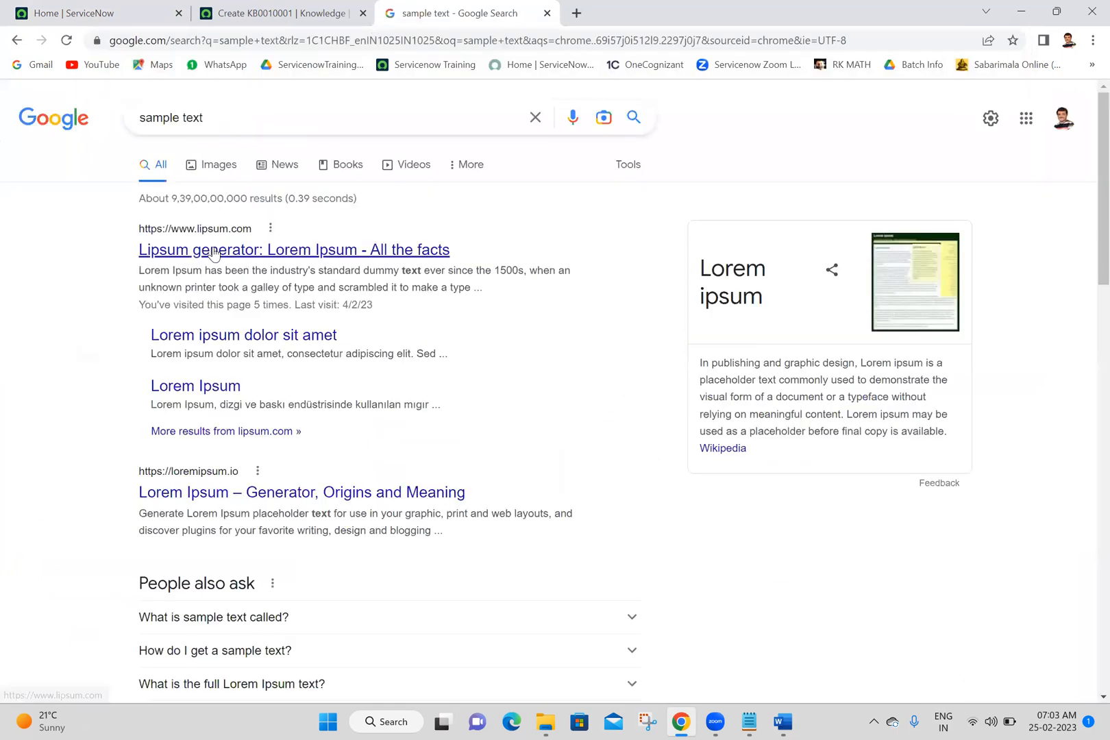
left_click(213, 250)
left_click(244, 40)
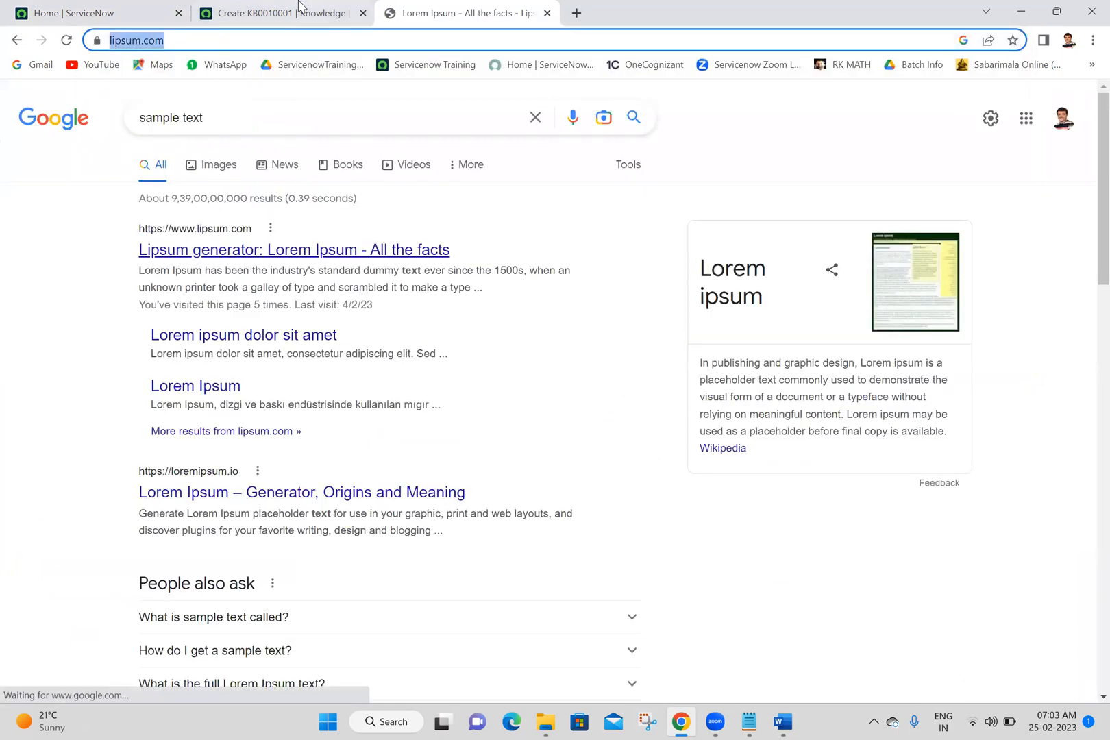
Step: Return to the new knowledge article and set its knowledge base to IT
left_click(297, 13)
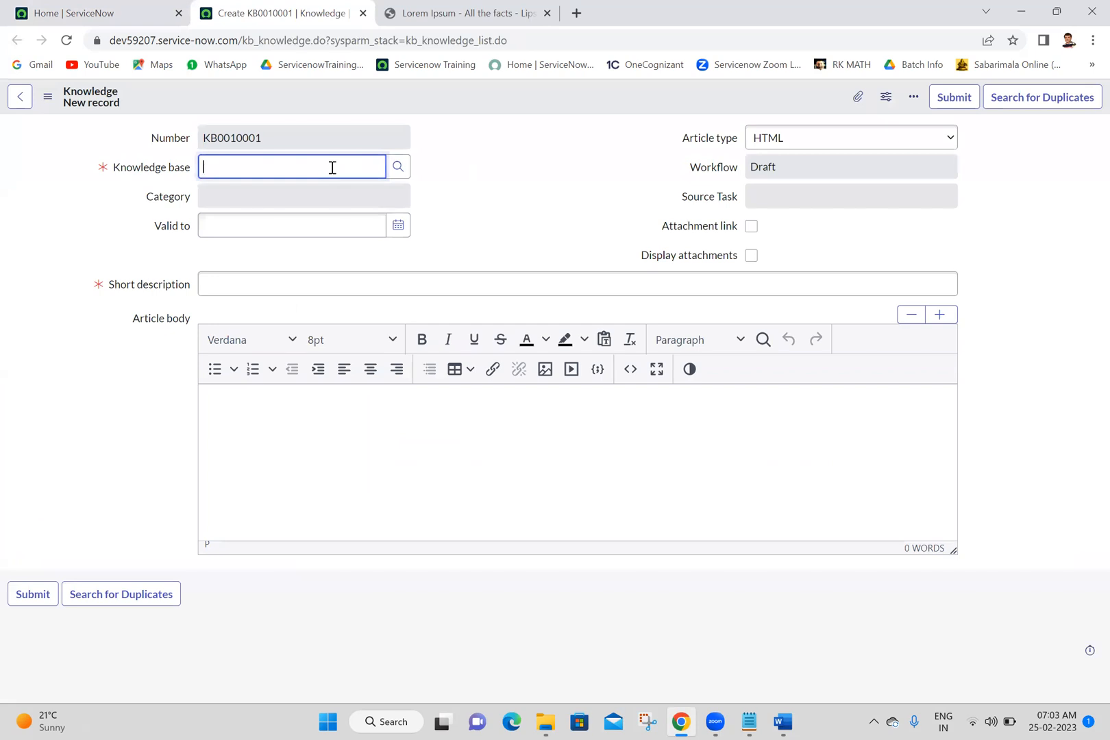
left_click(404, 172)
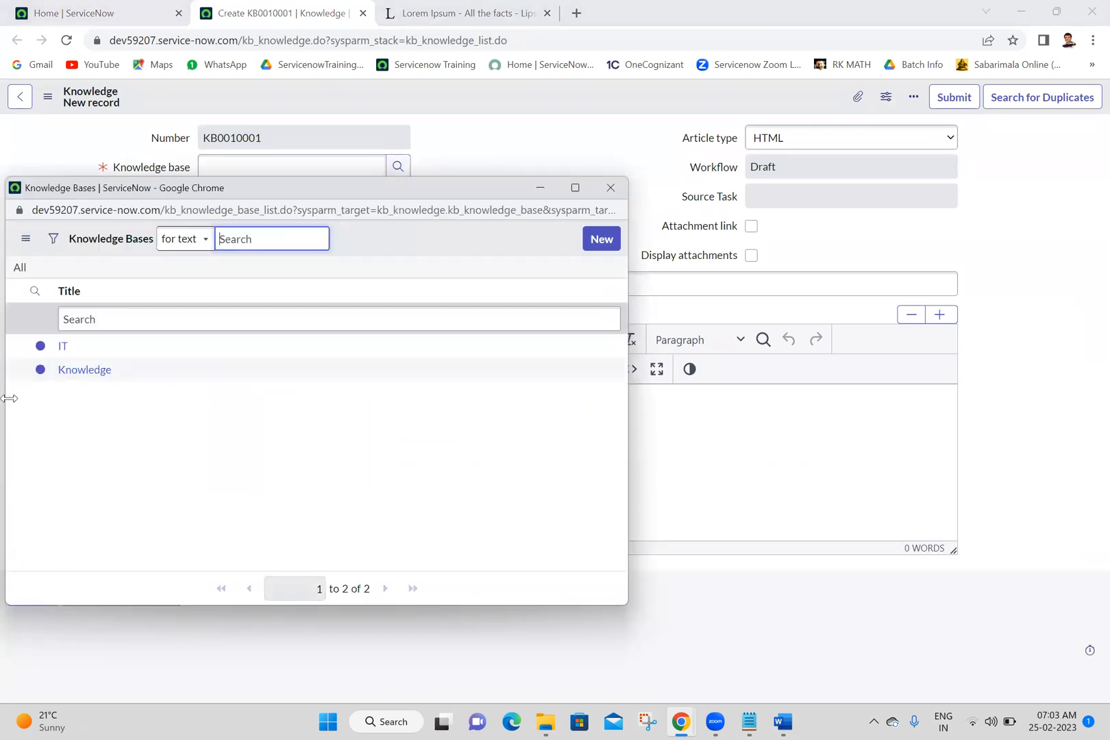
left_click(63, 346)
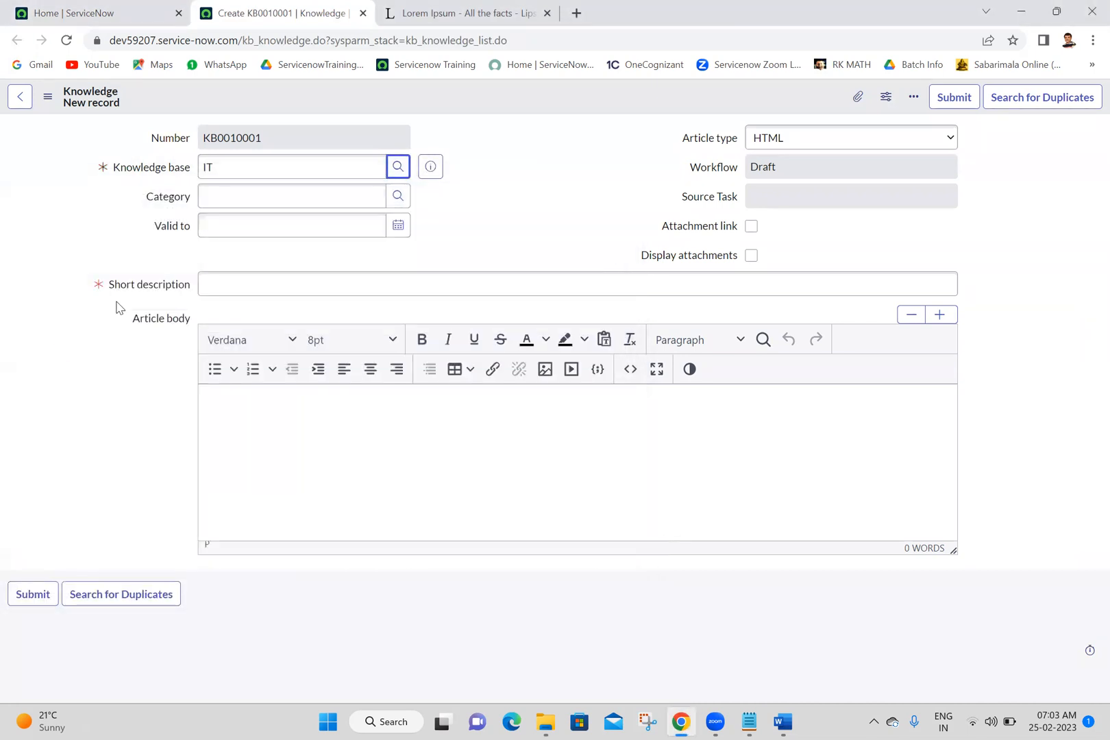
Step: Set the article's category to Excel, found under Applications and Microsoft
left_click(398, 196)
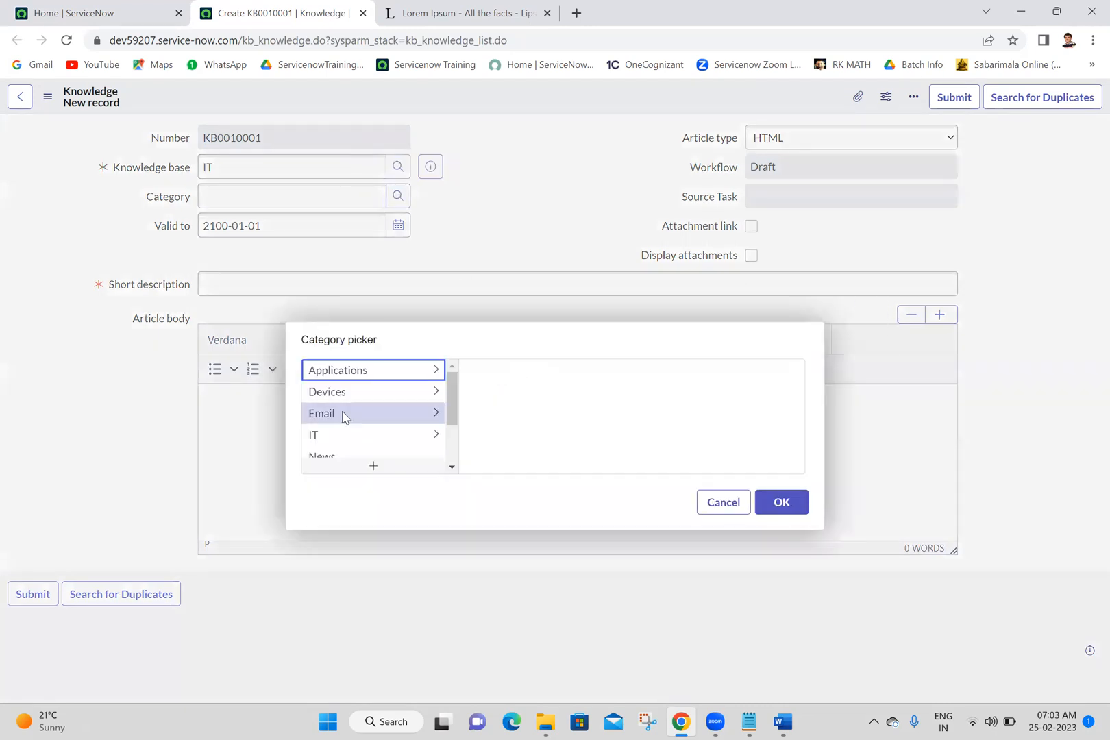
left_click(437, 373)
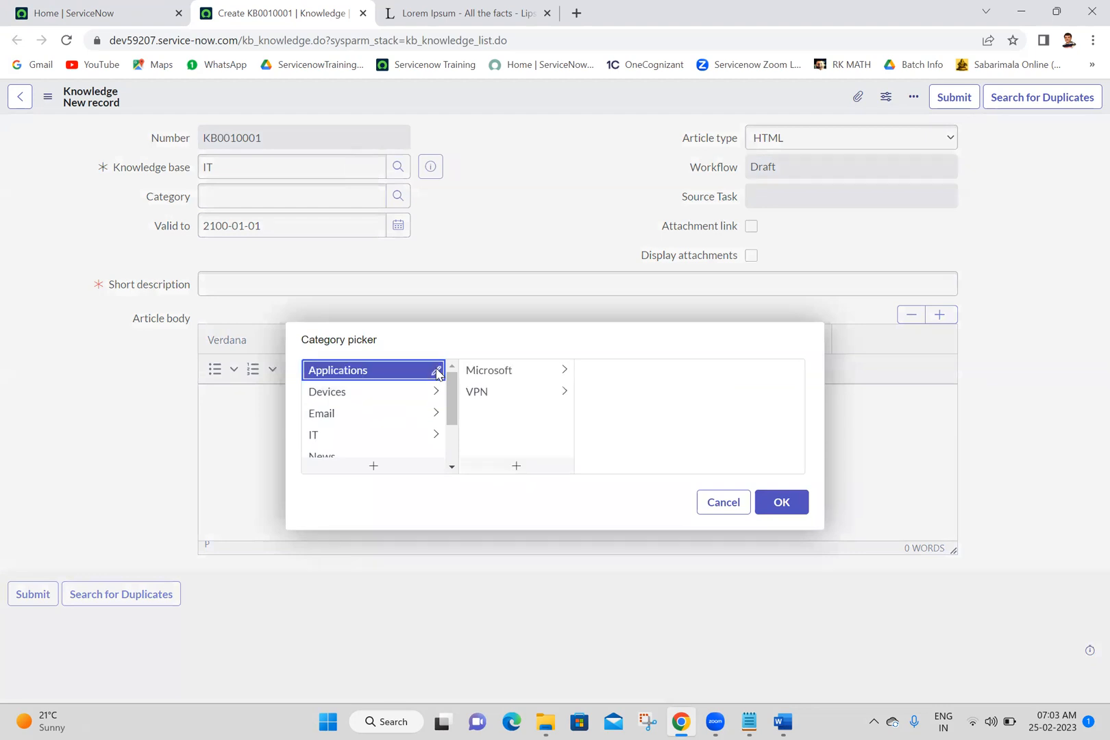
left_click(568, 372)
left_click(630, 382)
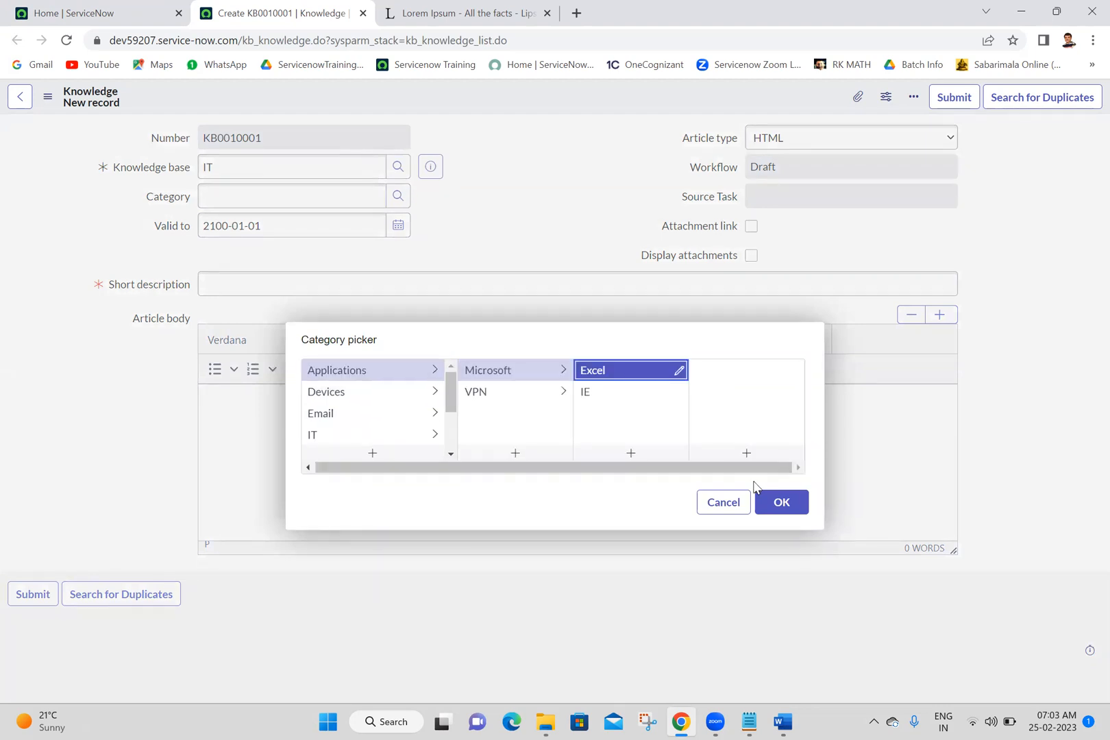
left_click(782, 504)
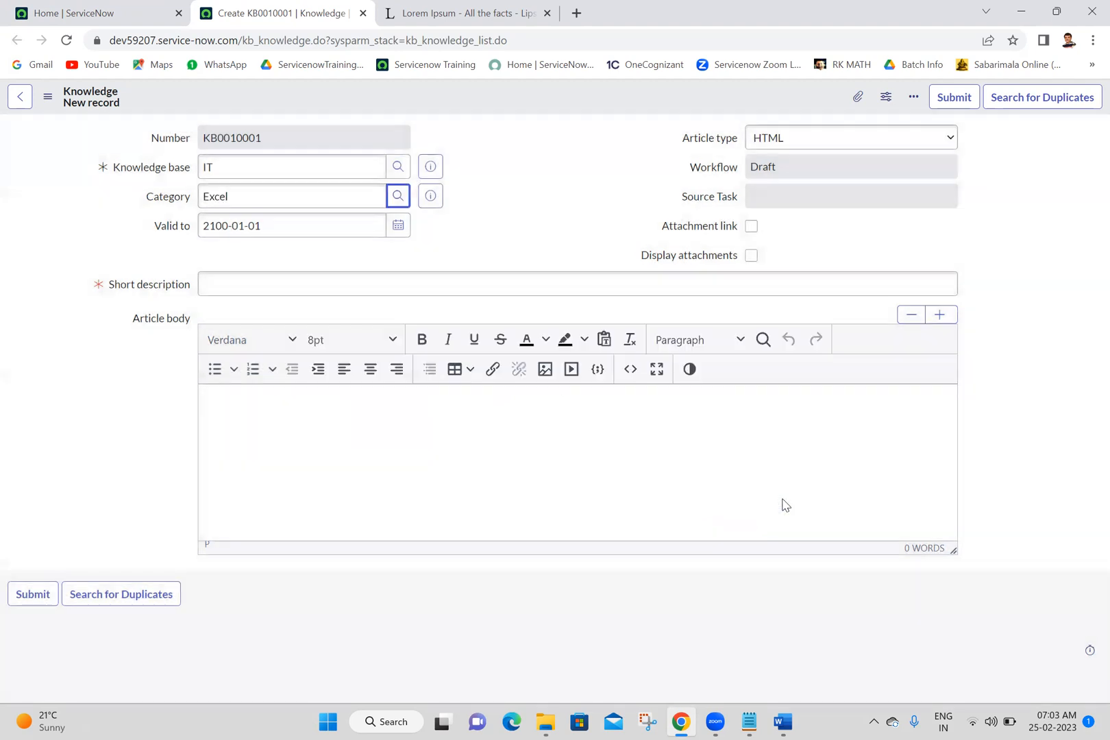
Step: Switch to the Lorem Ipsum page on lipsum.com
left_click(458, 8)
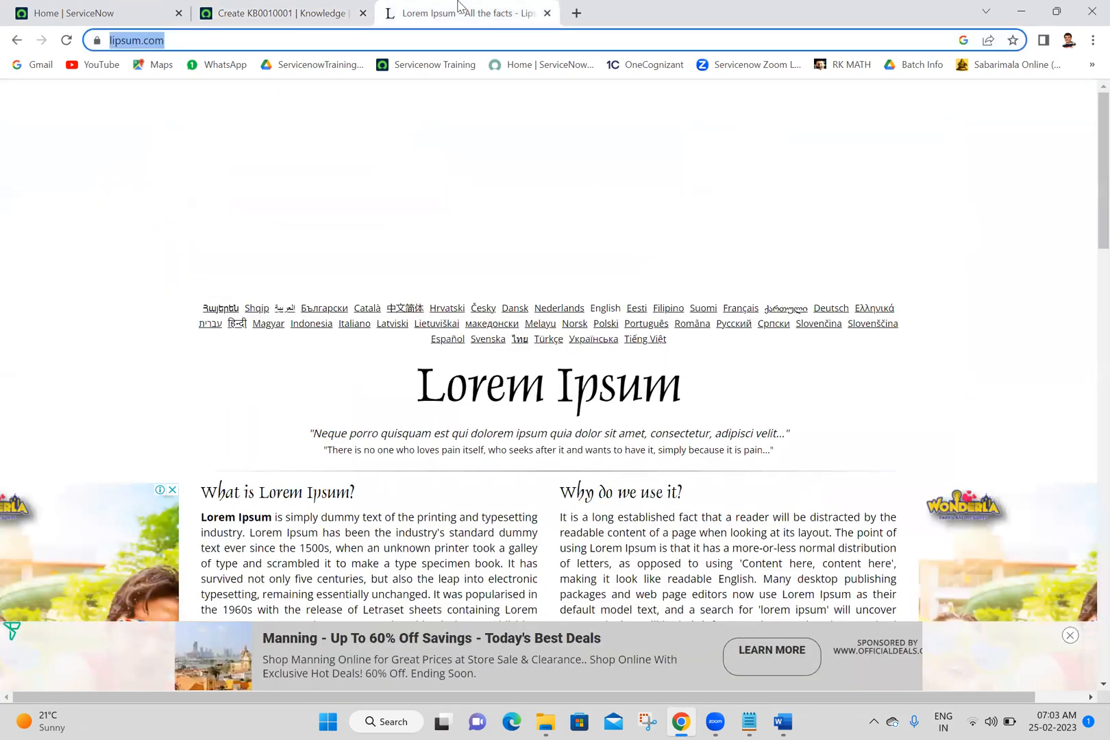
scroll(1089, 207, "down", 2)
scroll(1089, 208, "down", 1)
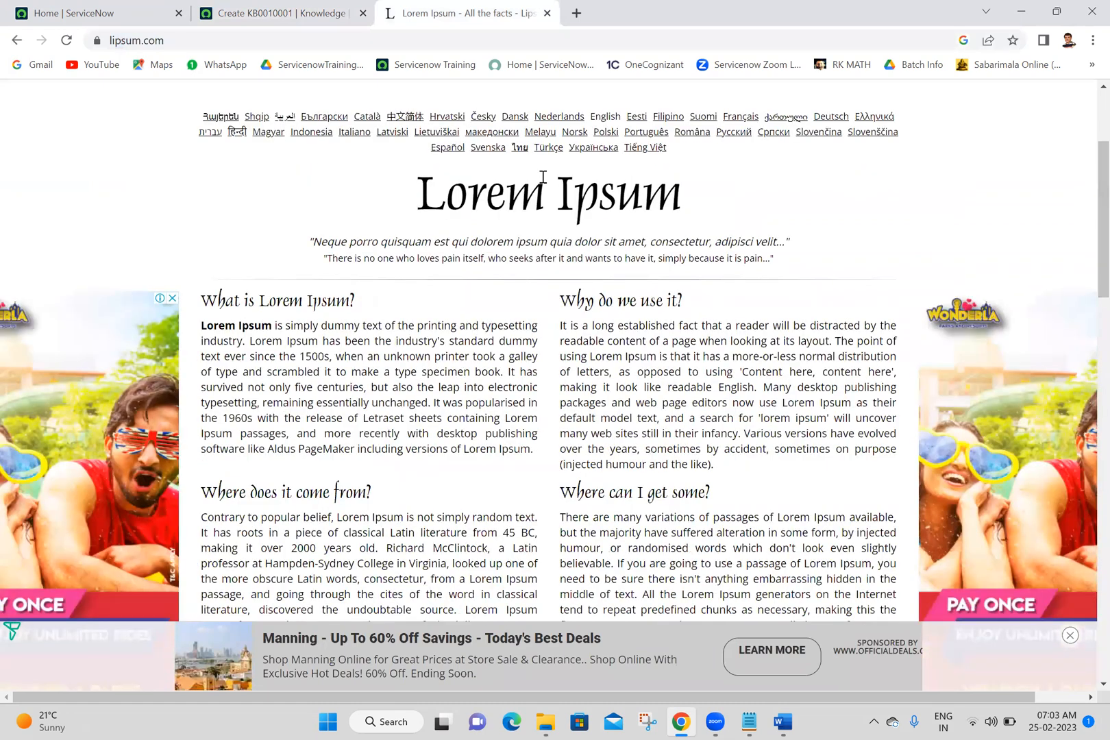
left_click_drag(421, 194, 651, 715)
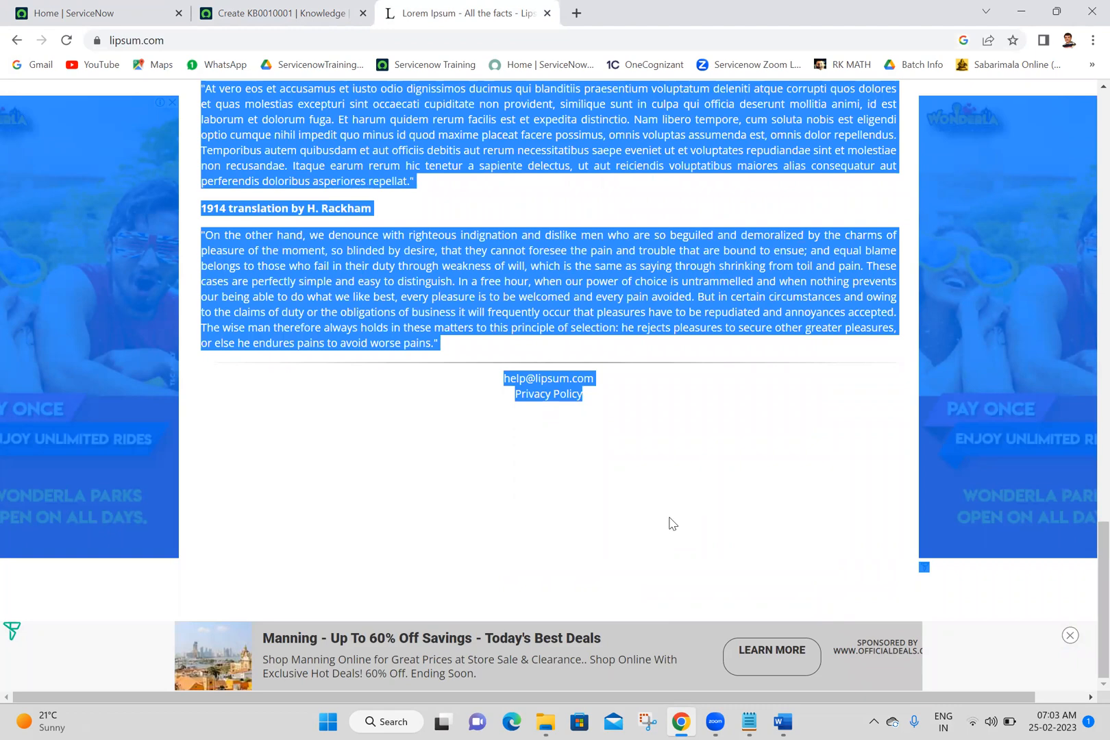
left_click(671, 523)
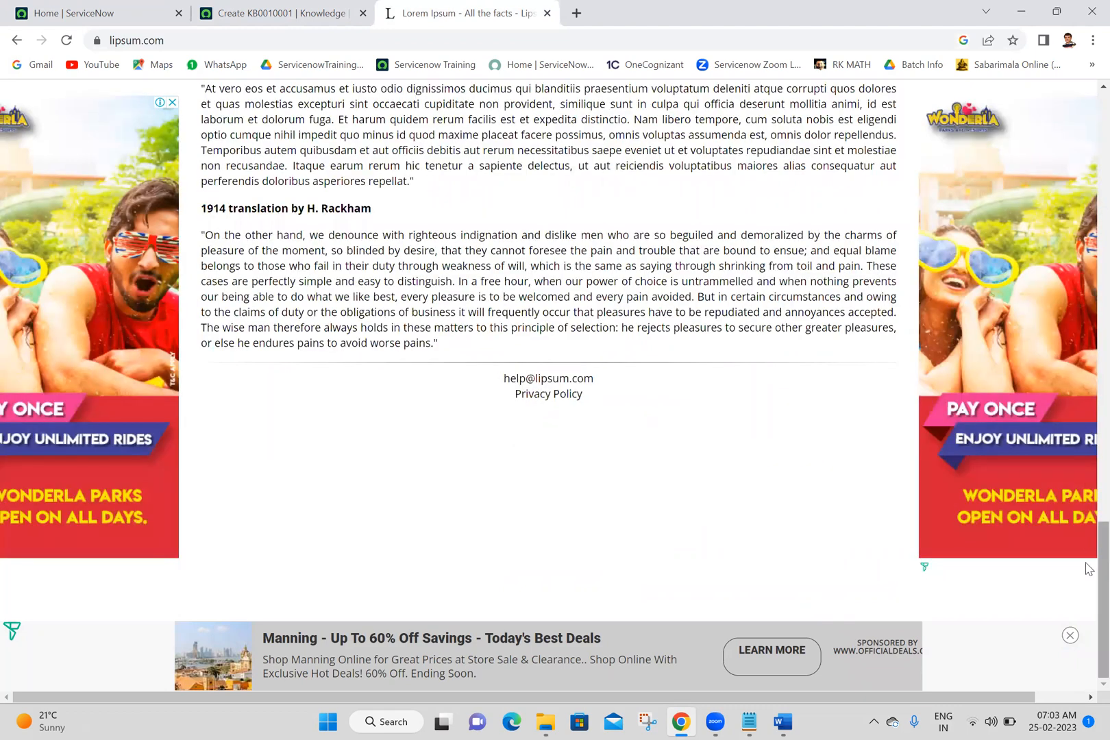
left_click_drag(1089, 567, 1088, 427)
scroll(1086, 378, "up", 15)
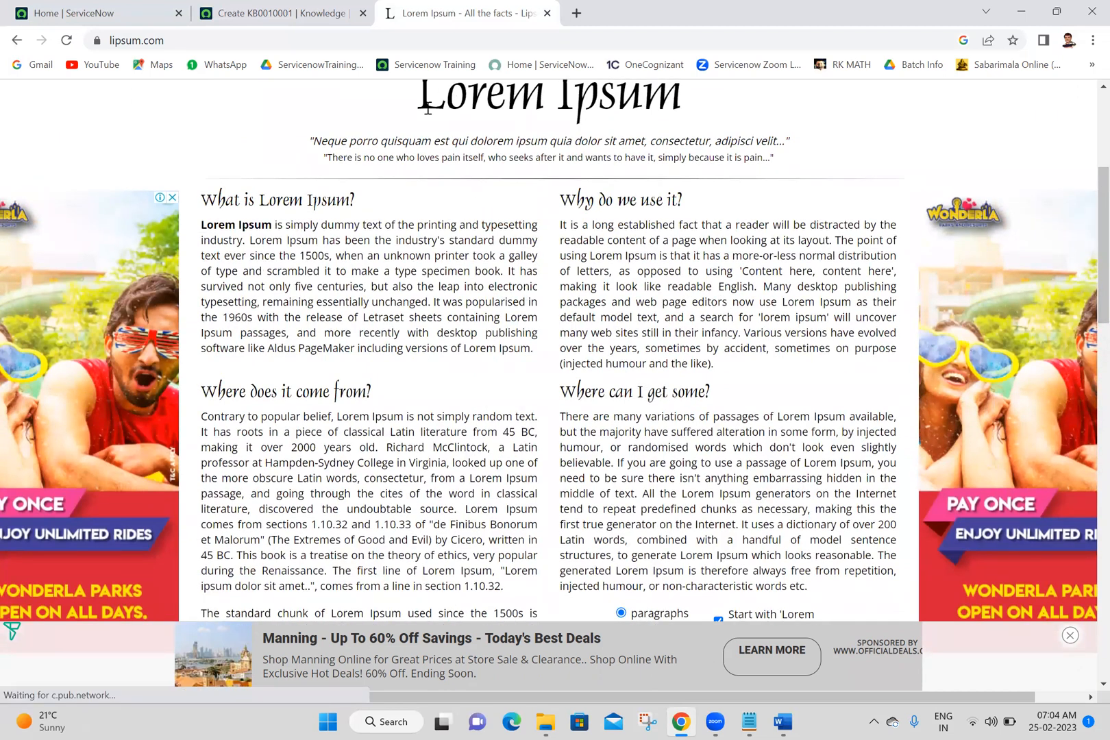
left_click_drag(419, 104, 580, 167)
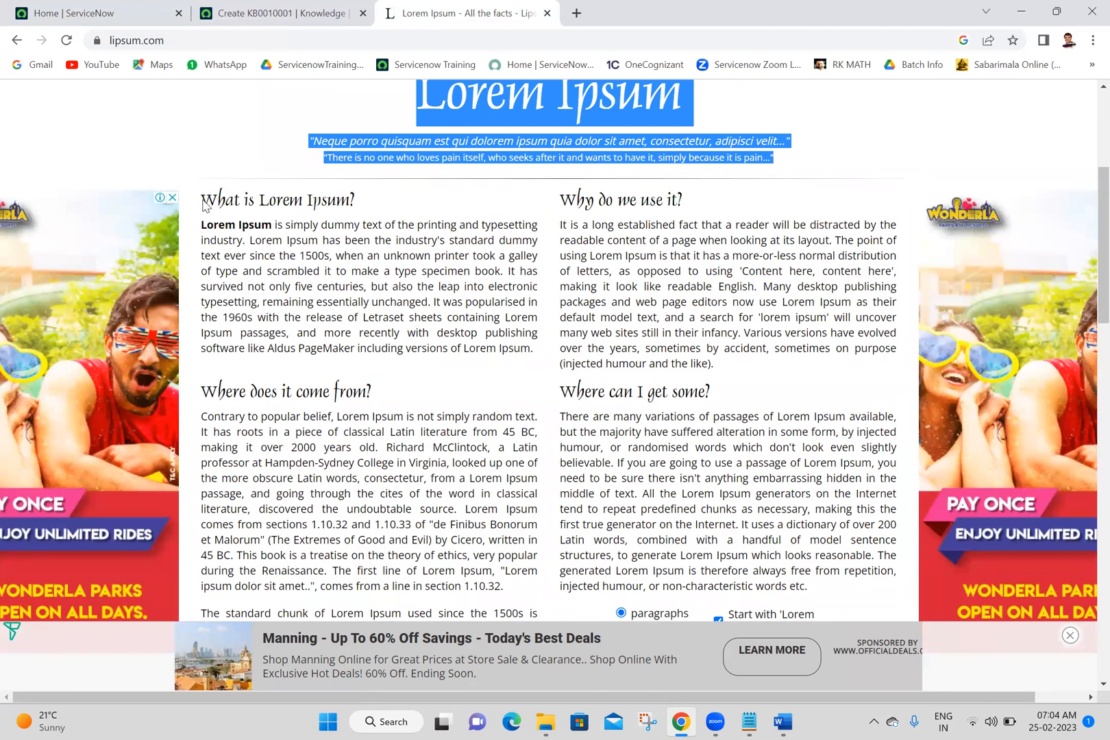
Step: Close the advertisements surrounding the text on the Lorem Ipsum page
left_click(172, 200)
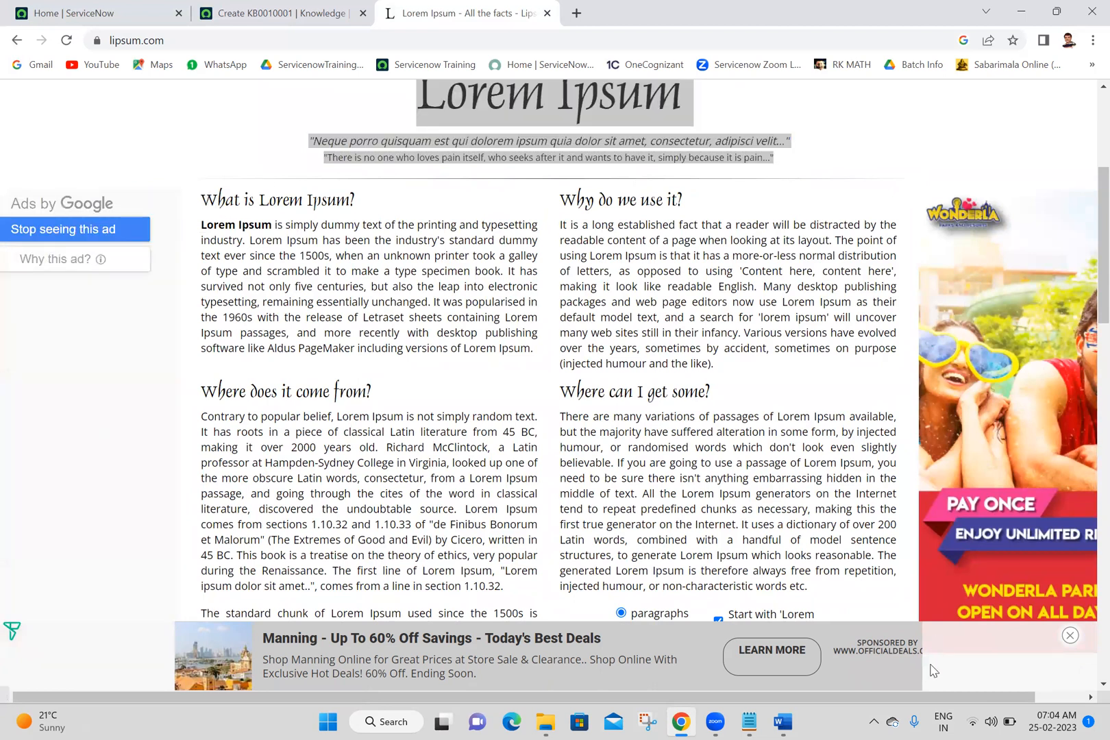
left_click(1070, 636)
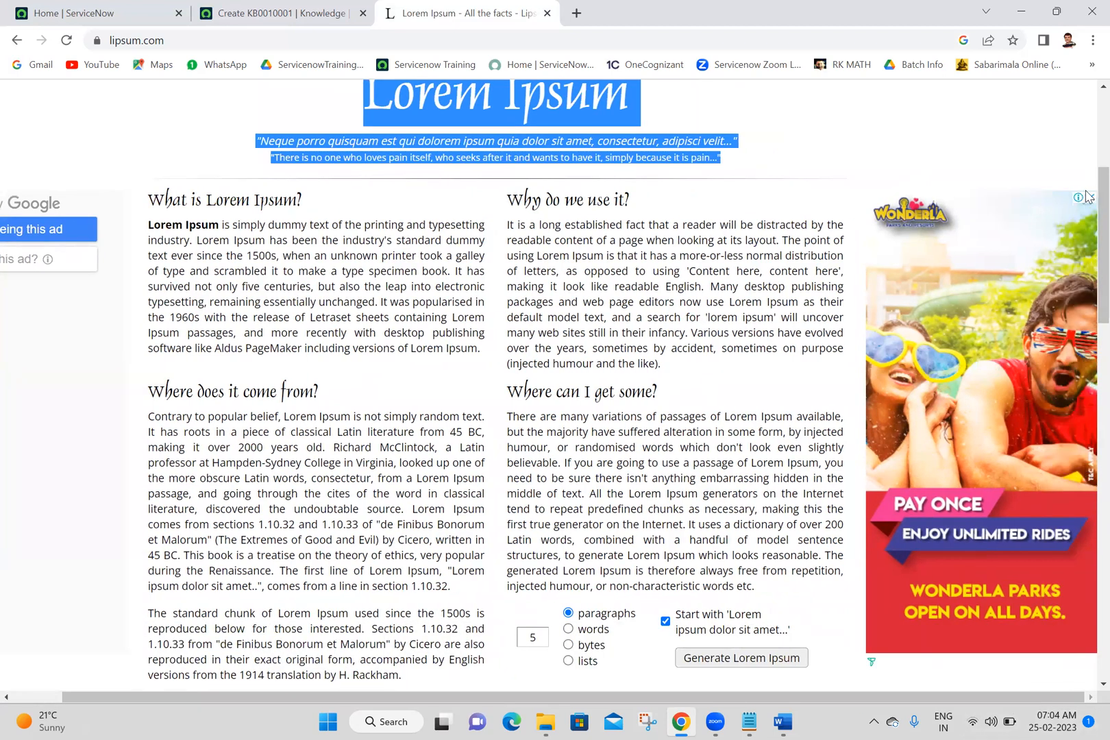
left_click(1088, 201)
Step: Copy the page content from the Lorem Ipsum heading to the page end and paste it into the knowledge article's body
left_click(364, 100)
left_click_drag(364, 101, 751, 635)
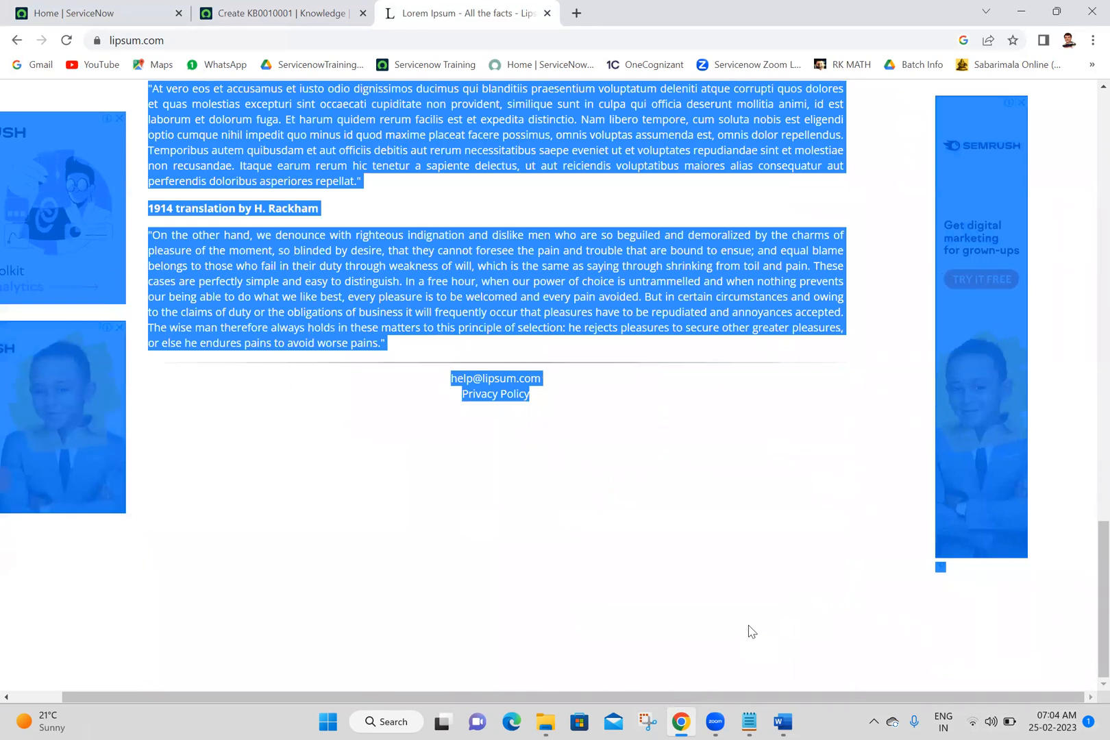
left_click(223, 5)
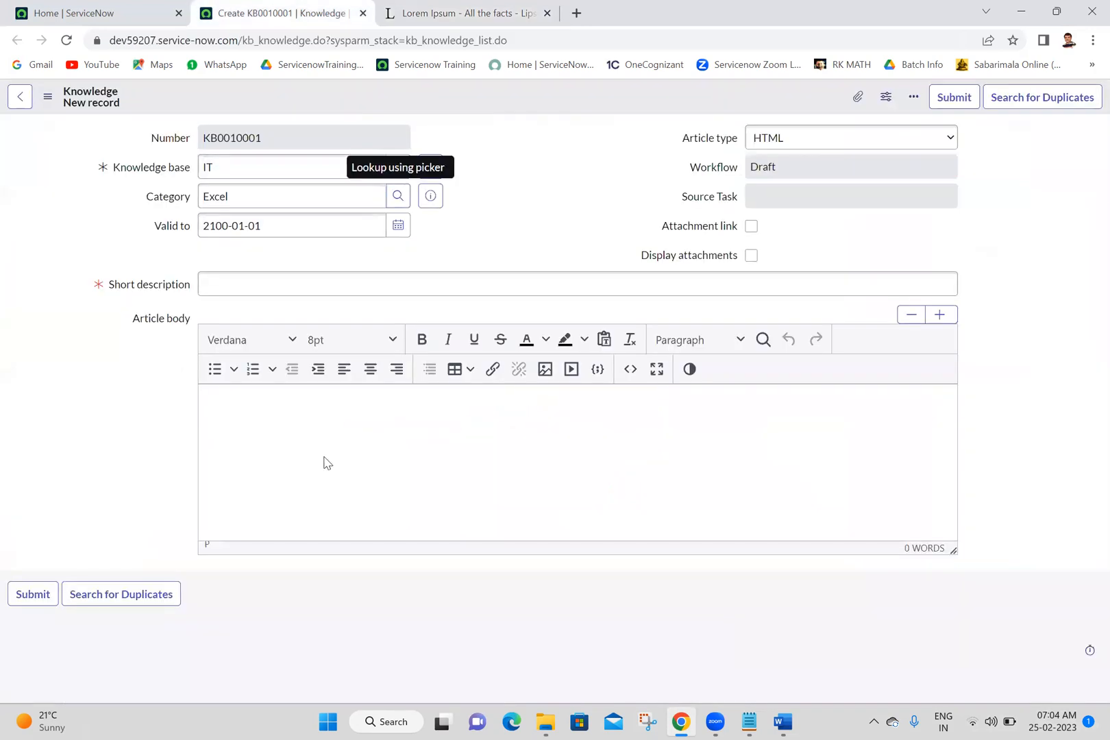
key("ctrl+v")
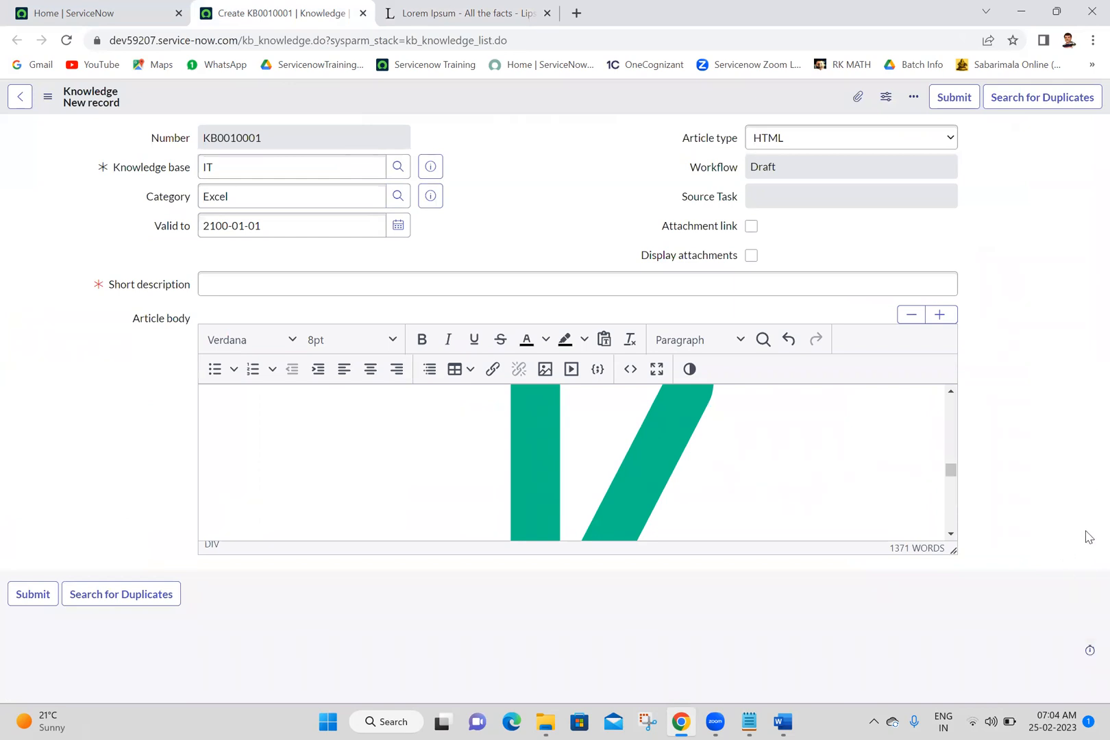
left_click_drag(954, 473, 1023, 259)
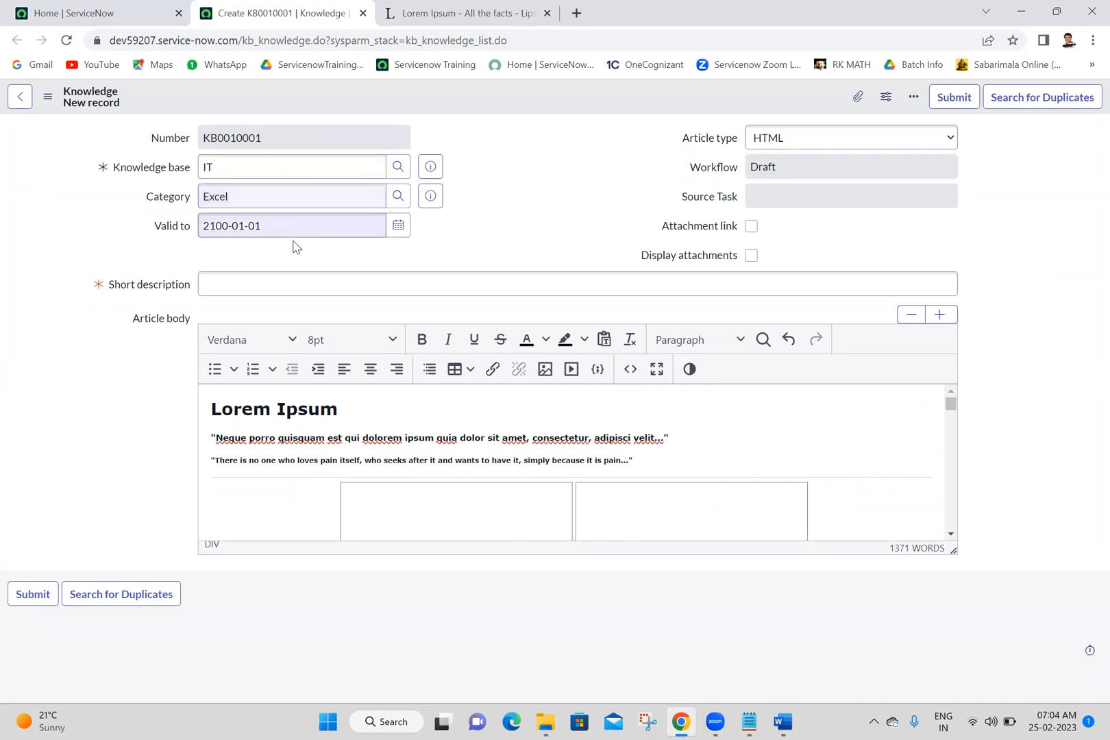
Step: Set the article's short description to "Excel sheet explanation" and save the record
left_click(261, 291)
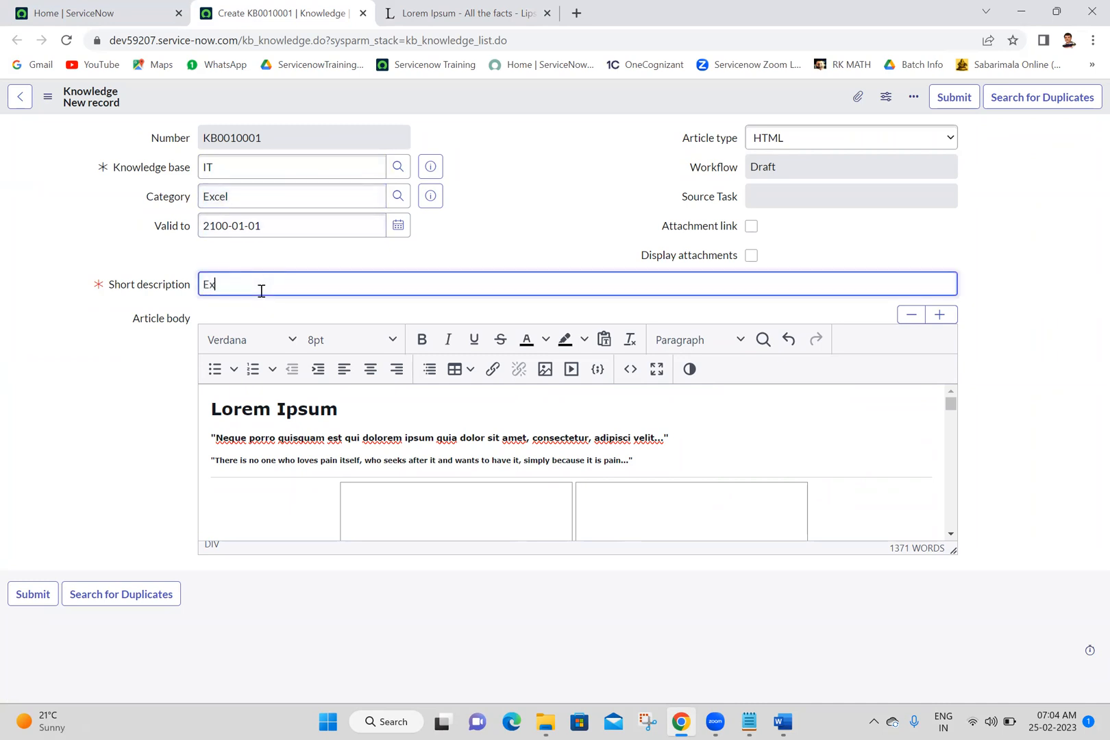
type("Excel sheet explanation")
left_click(437, 228)
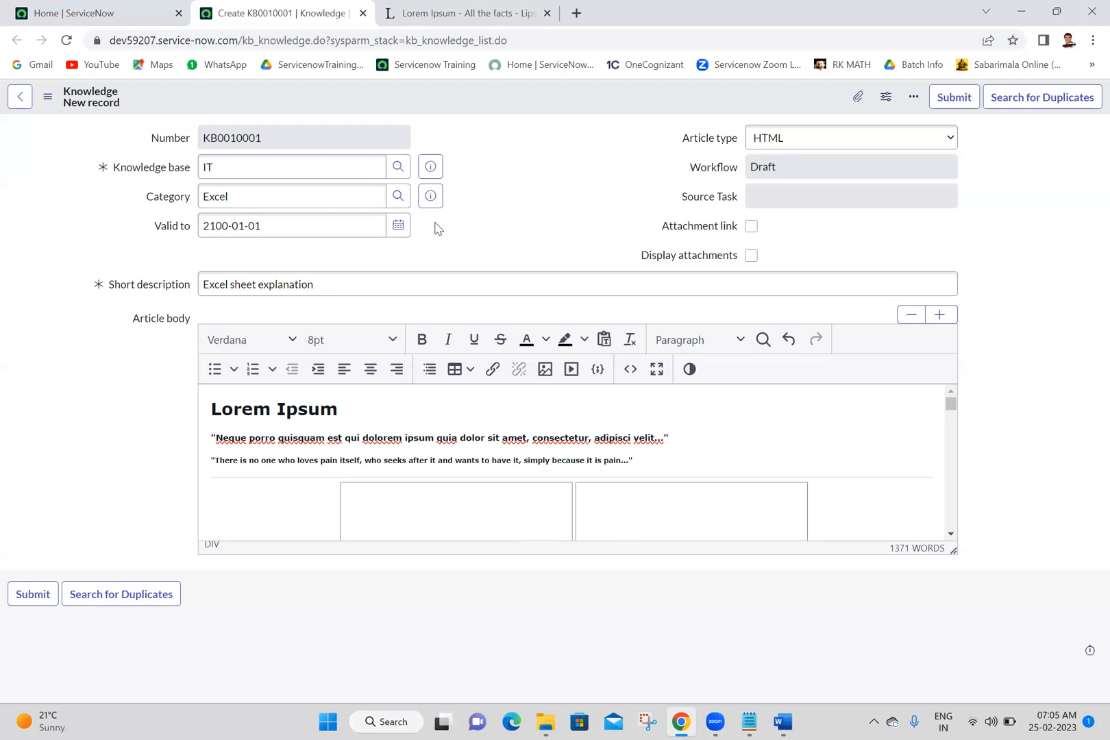
right_click(565, 104)
left_click(574, 114)
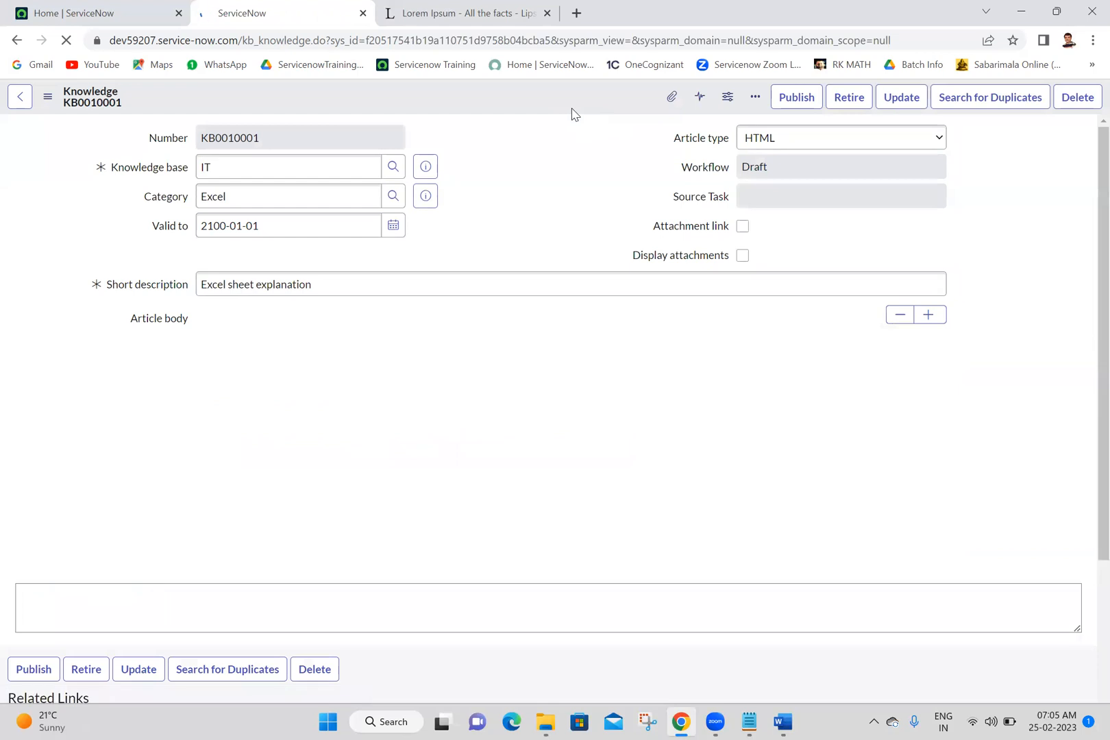
left_click(572, 109)
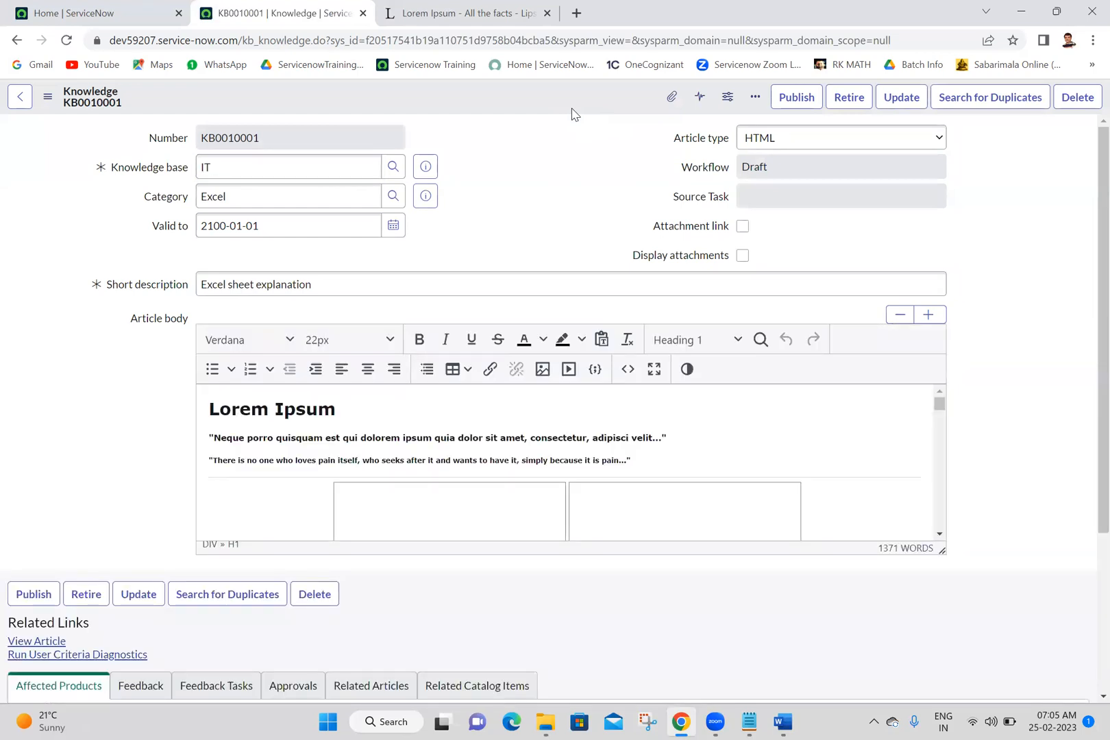
Step: Publish the "Excel sheet explanation" article and reopen its record from the knowledge list
left_click(803, 97)
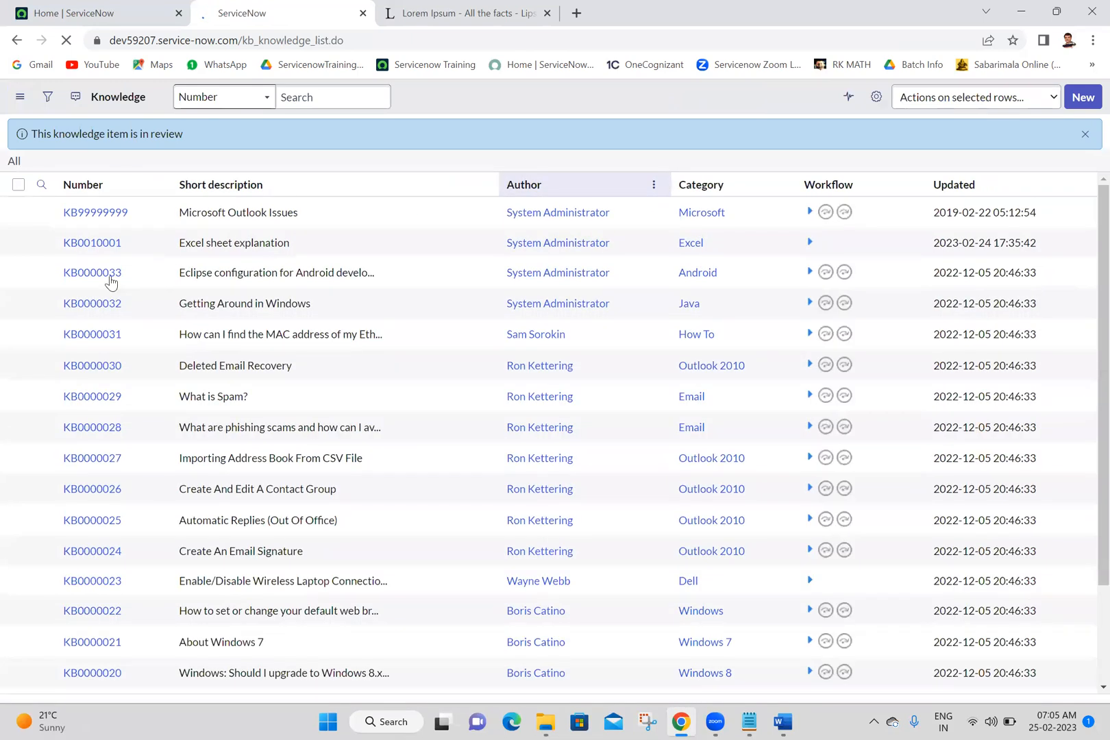
left_click(93, 277)
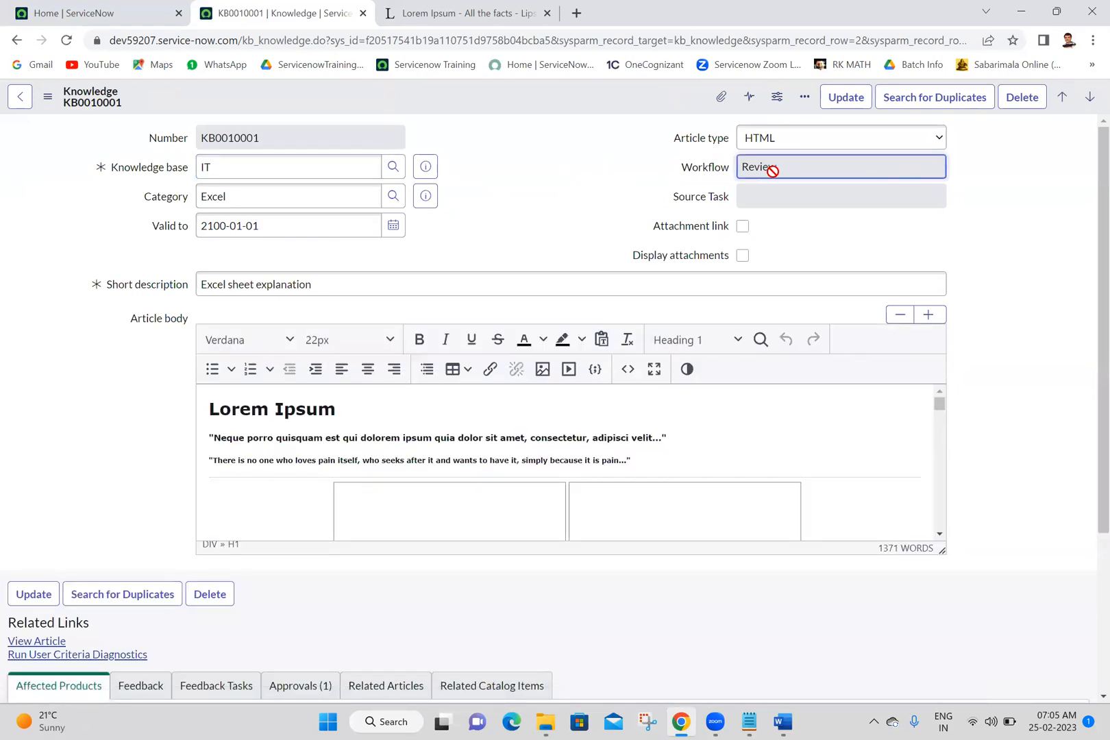
Step: Approve the requested approval in the article's Approvals related list
scroll(1086, 603, "down", 3)
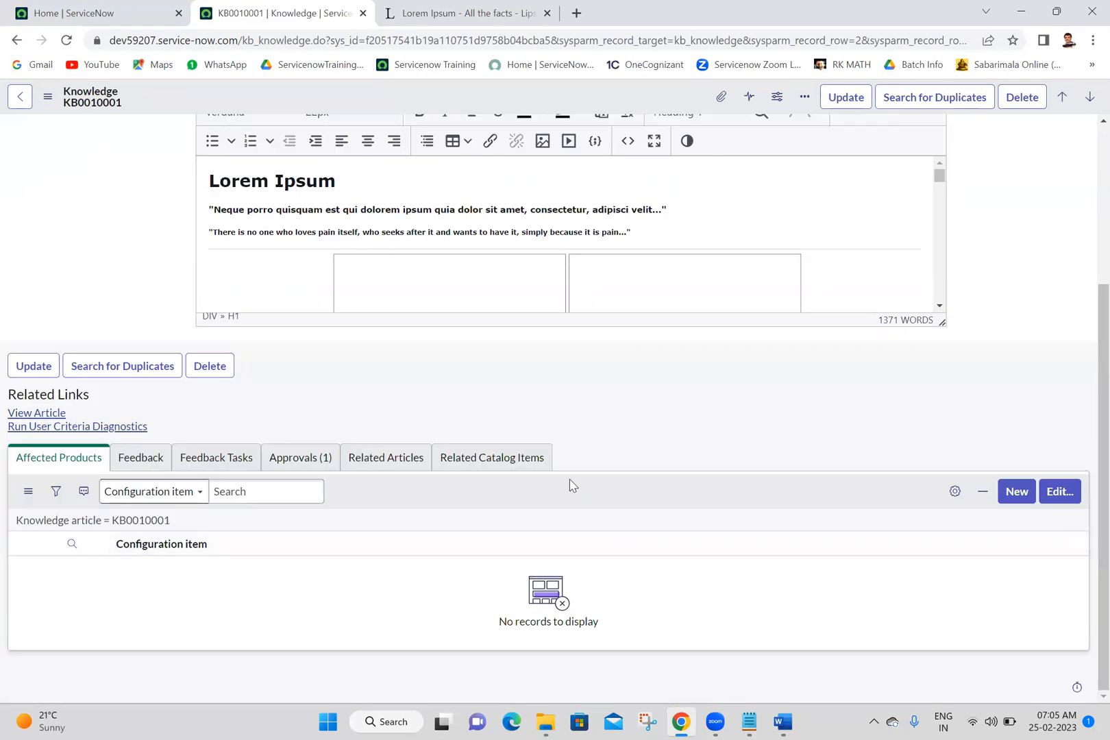
left_click(291, 461)
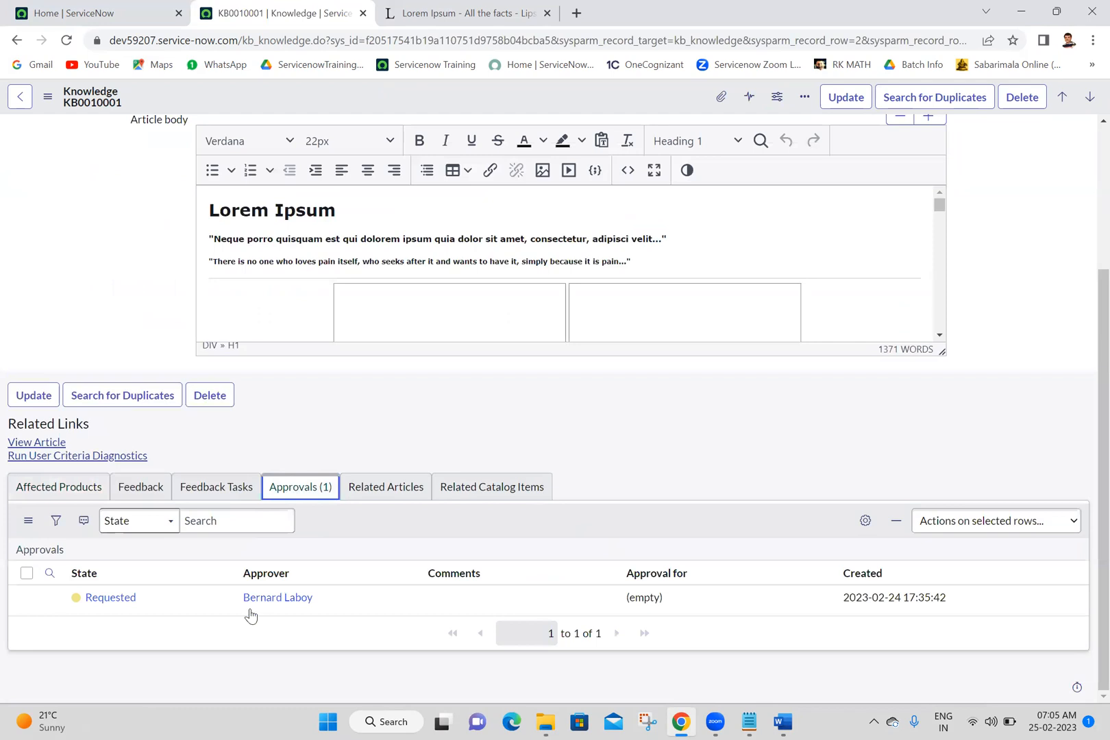
right_click(179, 596)
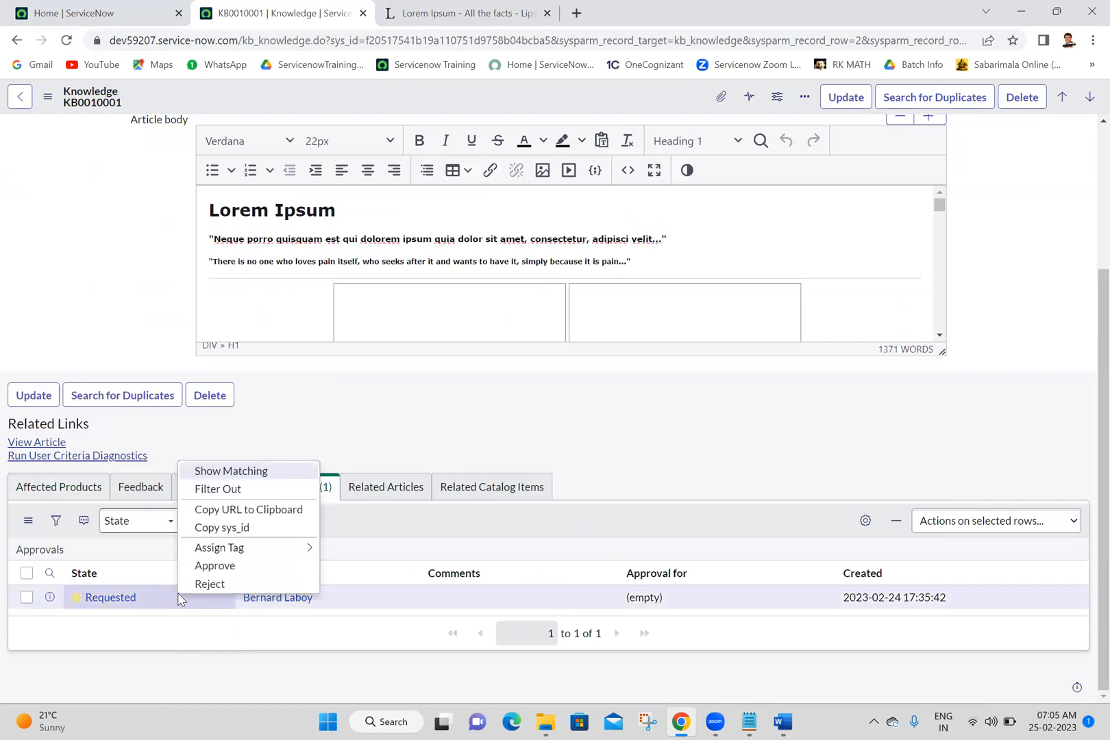
left_click(220, 567)
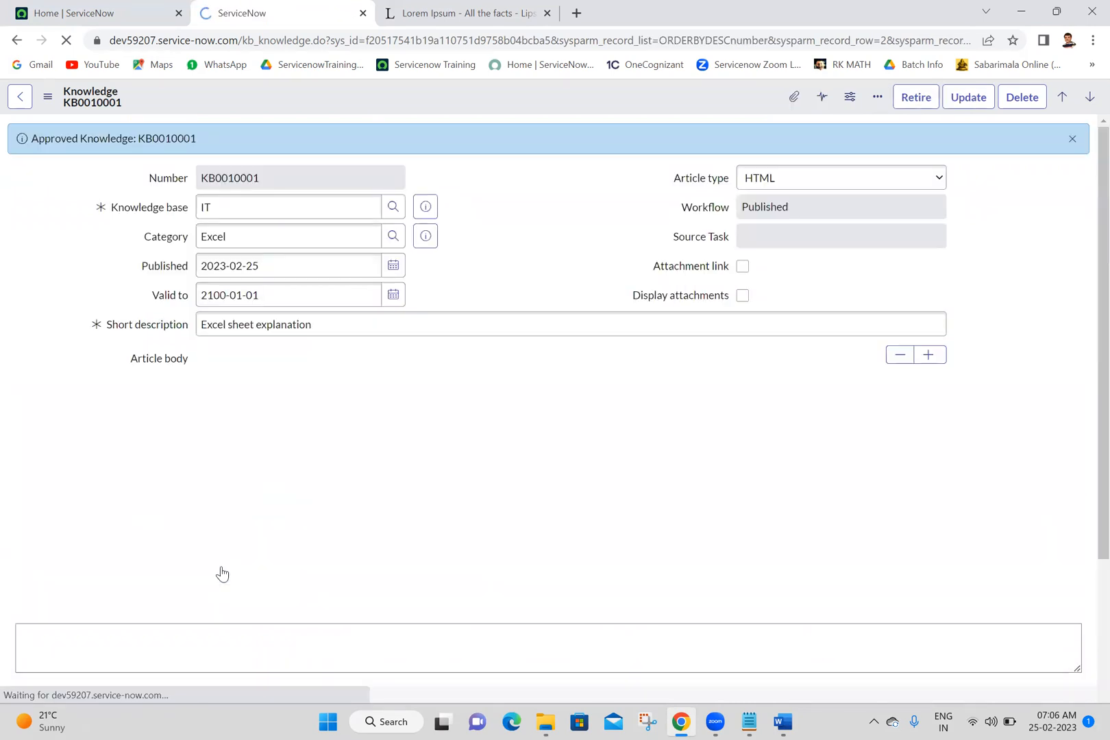
Step: Check the Valid to date of the published article in its calendar and close the calendar without picking a date
left_click(453, 226)
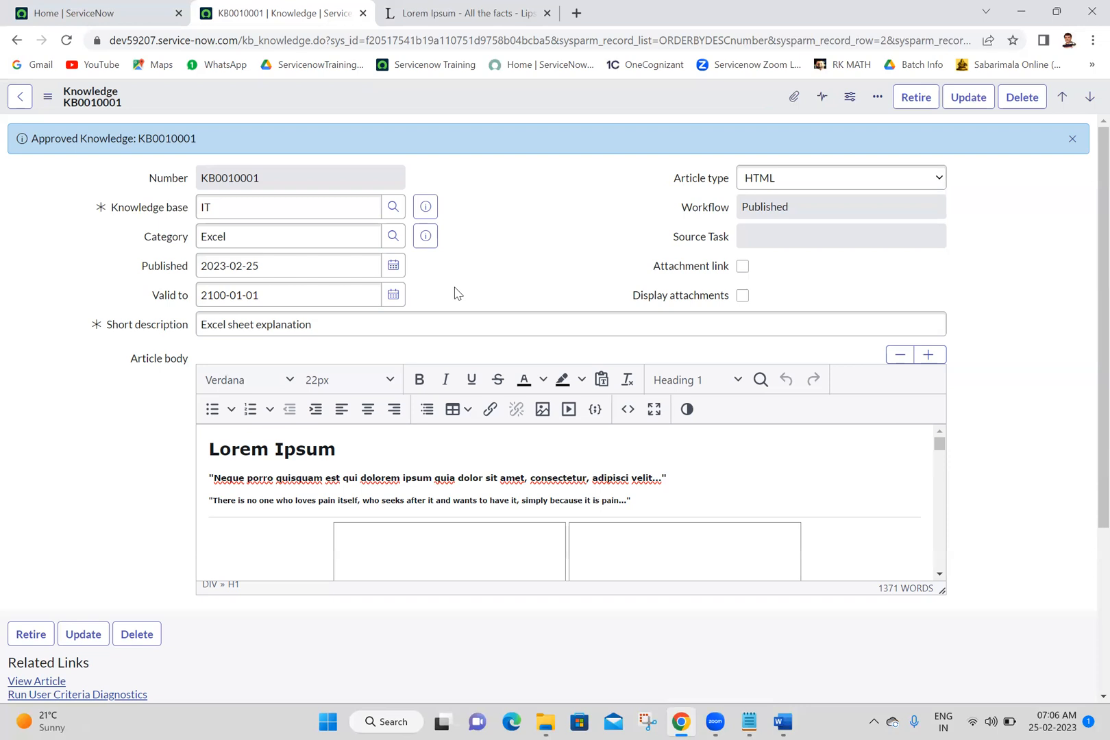
left_click(394, 294)
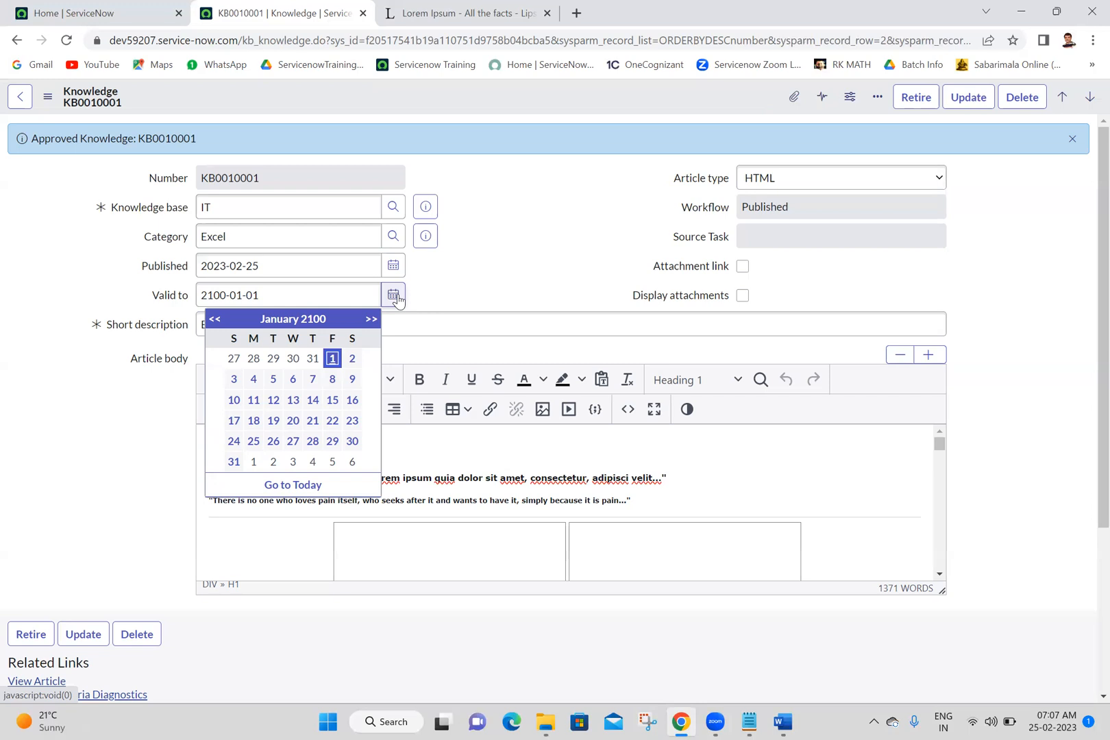
key("Escape")
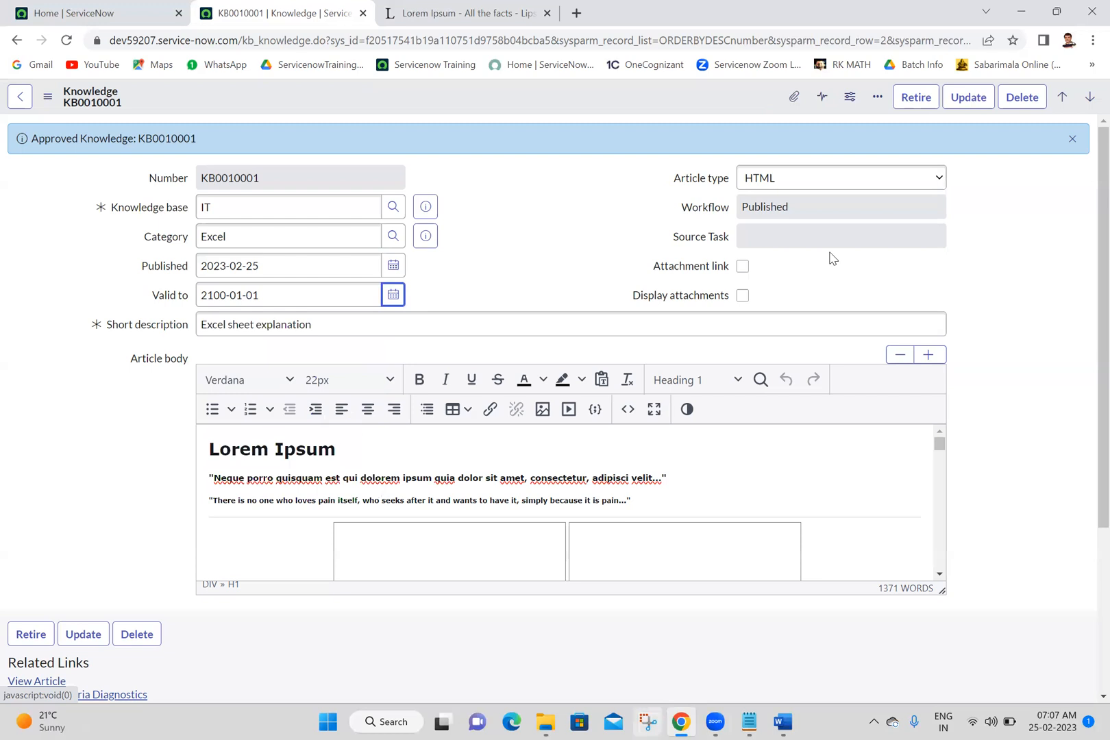
Step: Return to the ServiceNow home page, filter the application navigator for "service portal" and open the Service Portal home page
left_click(61, 7)
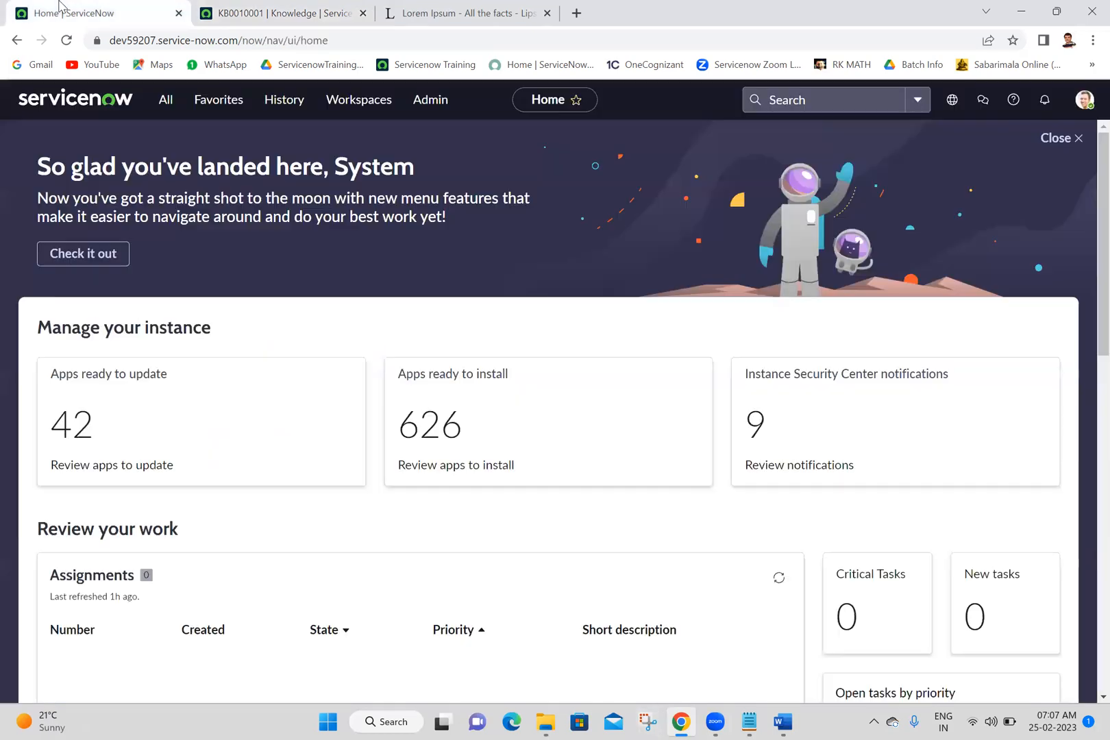
left_click(167, 99)
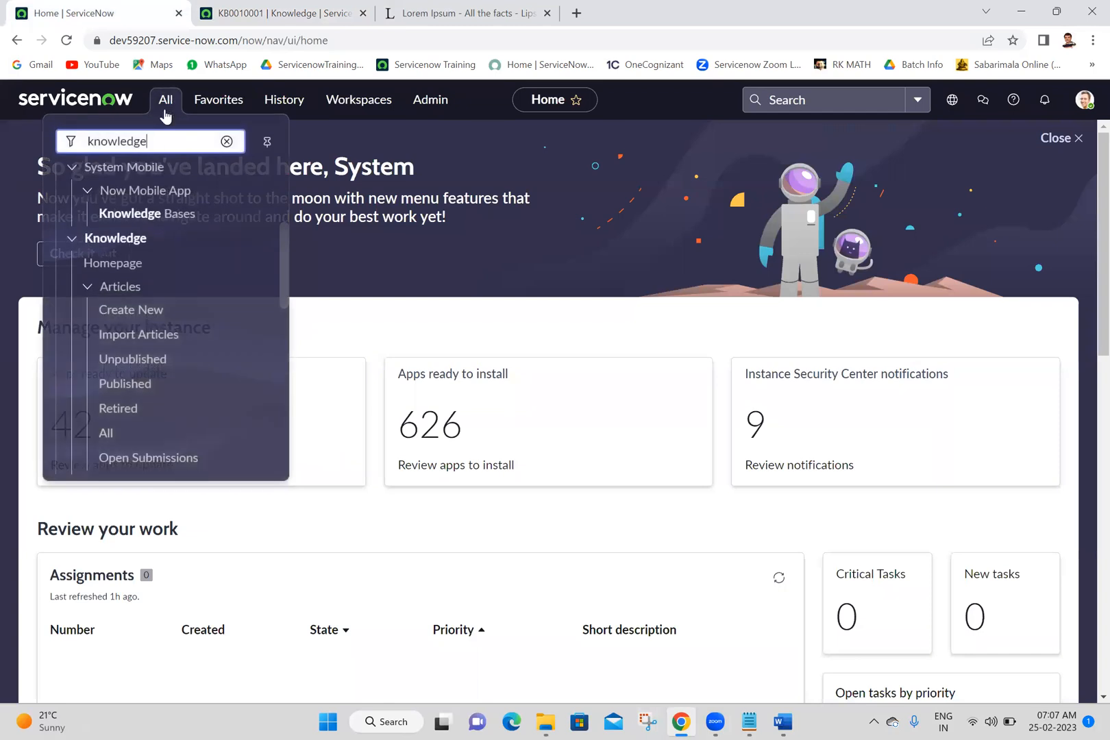
double_click(167, 145)
type("ser")
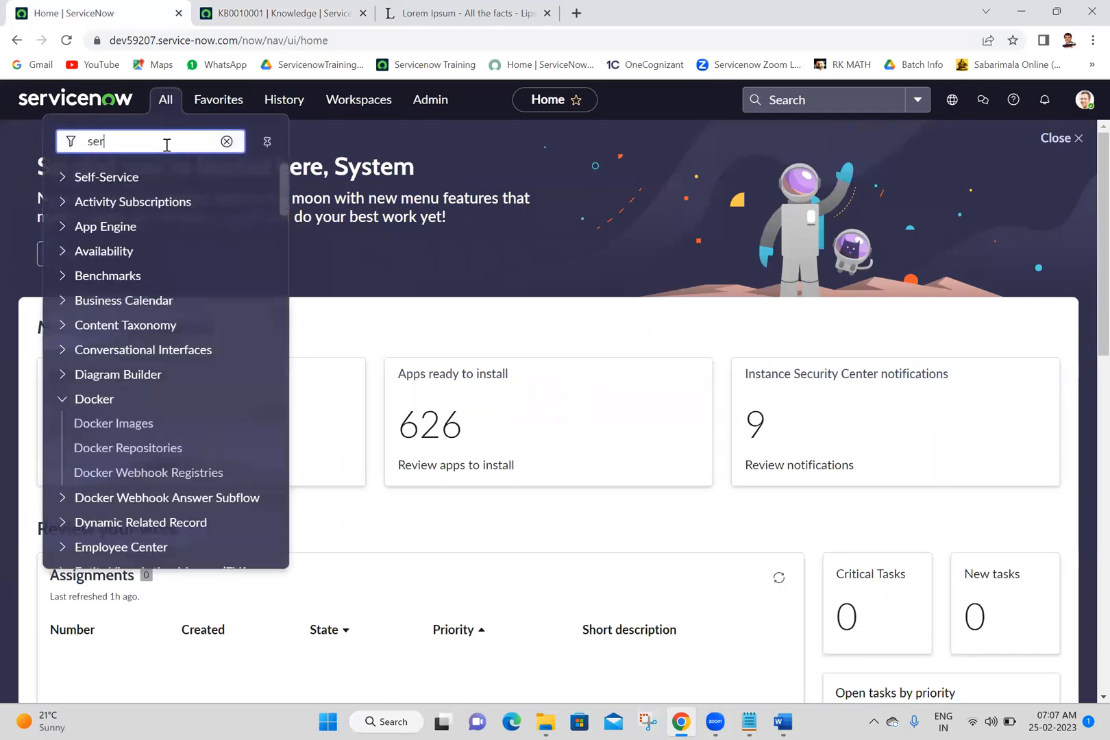
type("vice port")
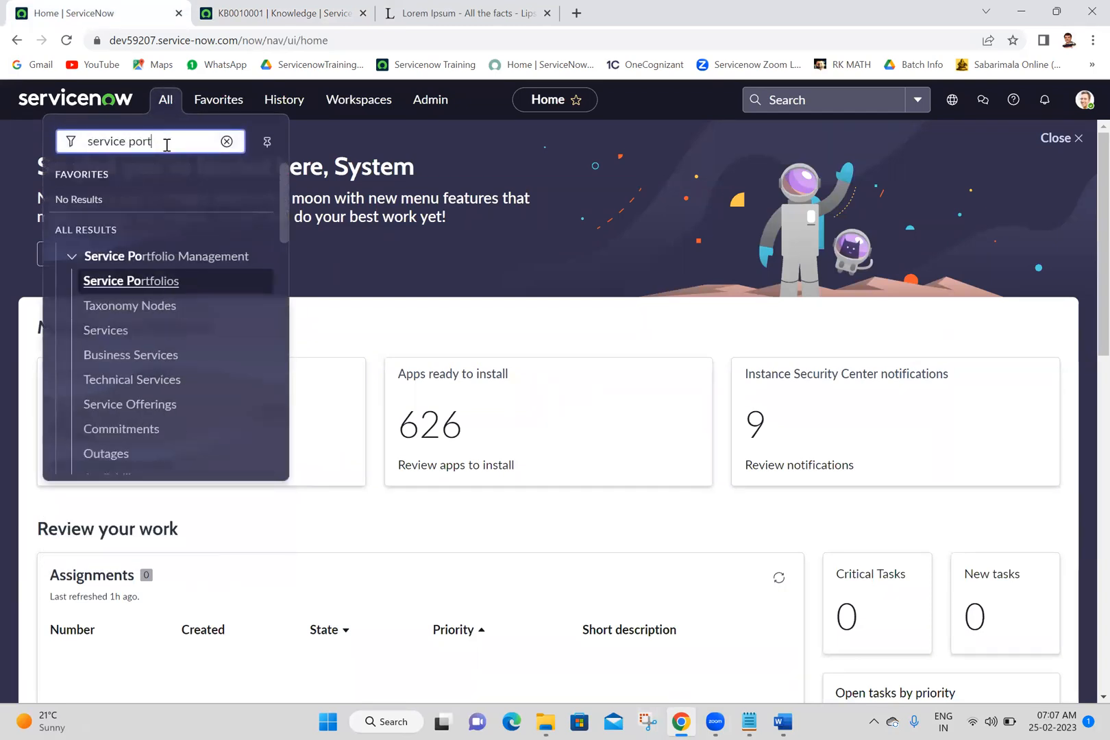
type("al")
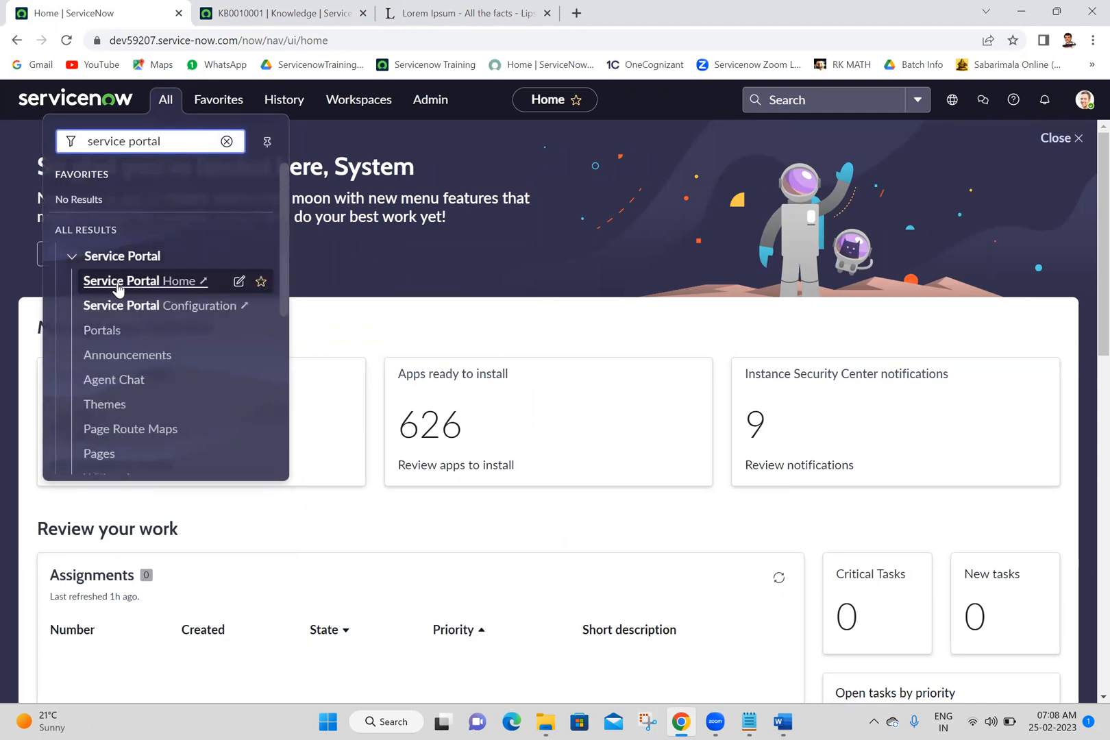
left_click(118, 282)
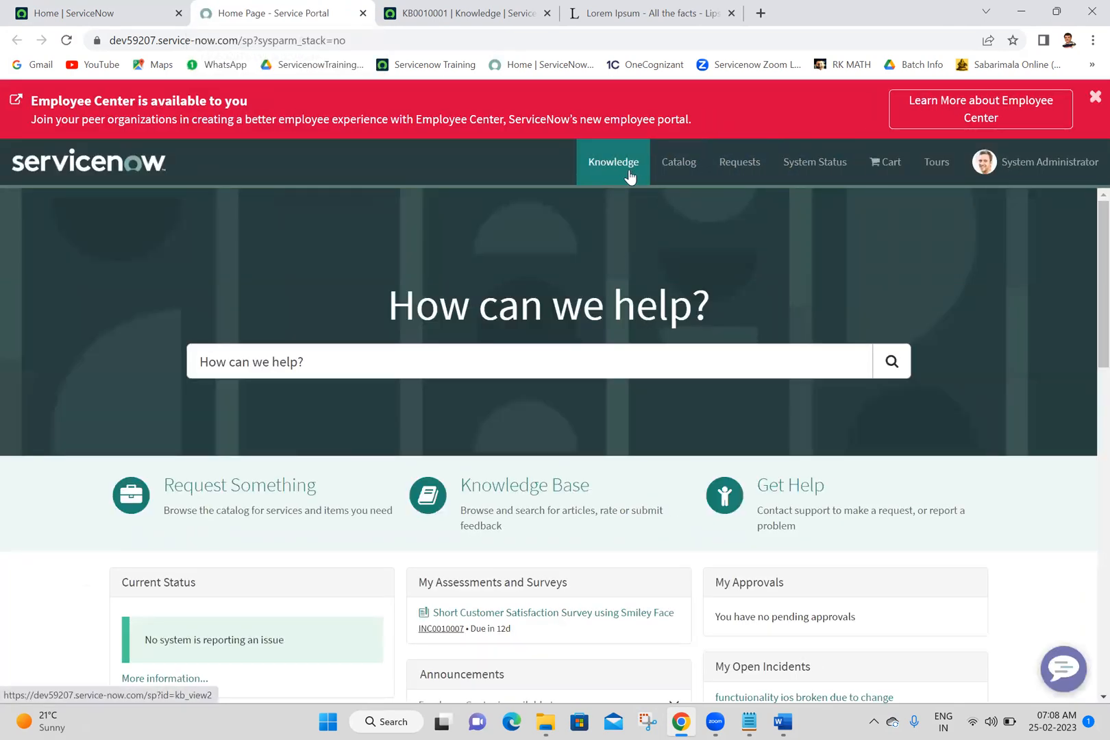
Step: Open the "Excel sheet explanation" article from the portal's knowledge category Applications > Microsoft > Excel
left_click(629, 176)
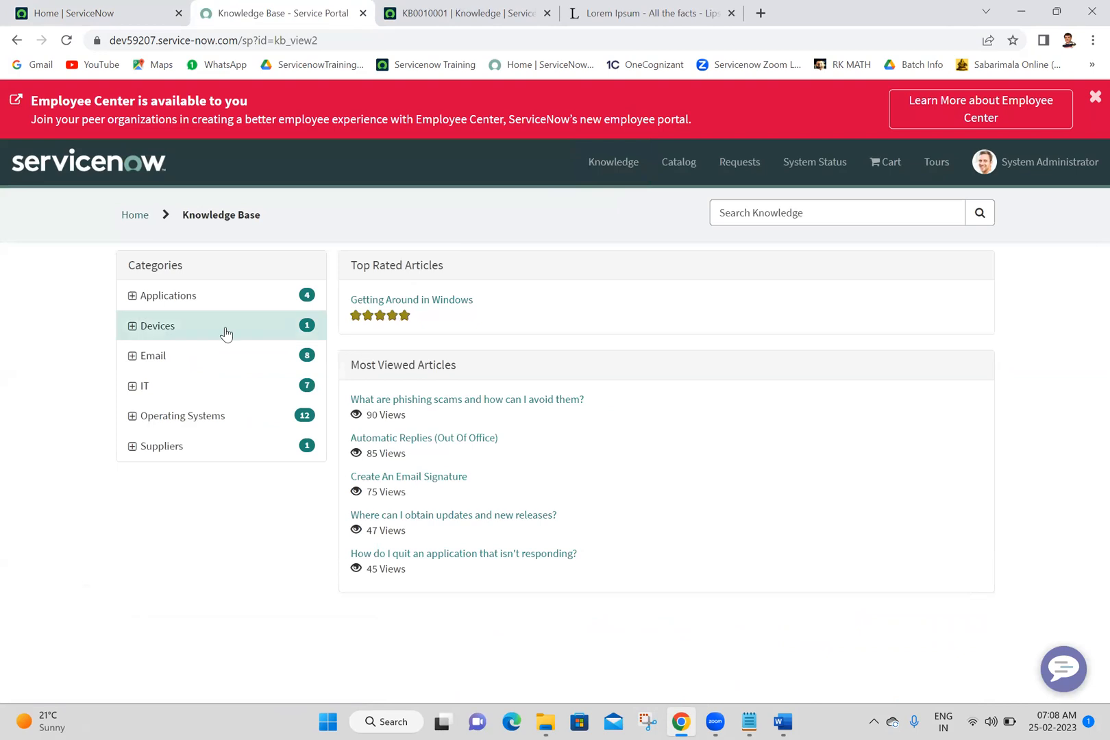
left_click(132, 296)
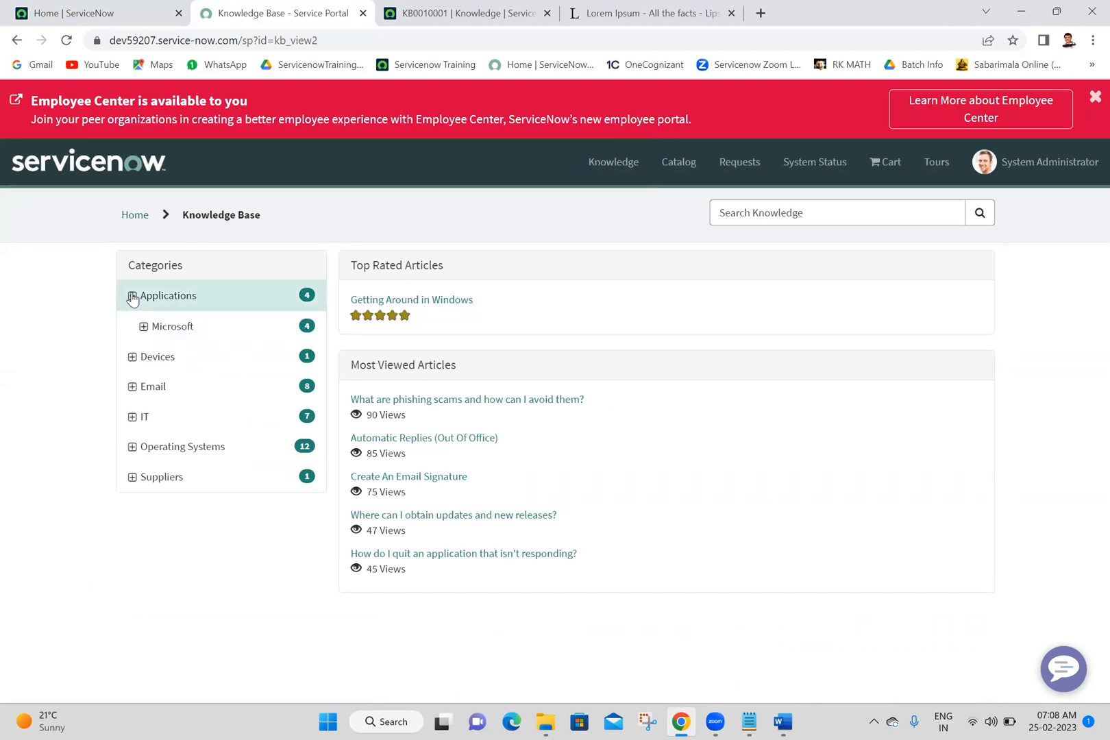
left_click(144, 327)
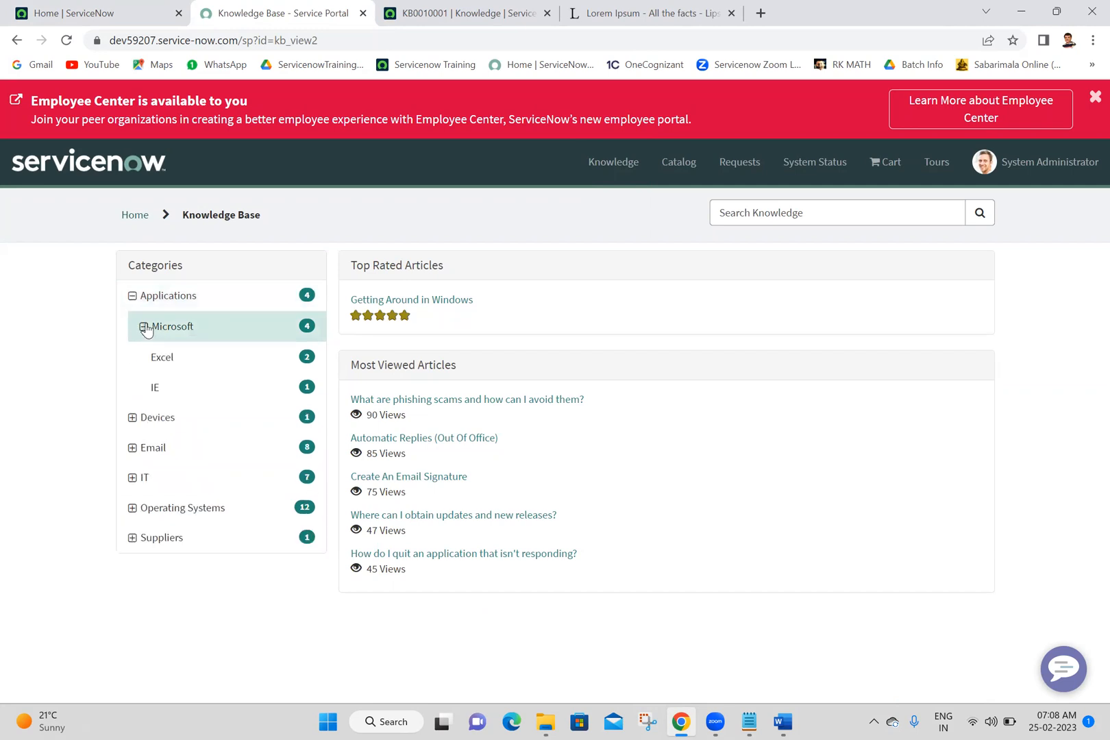
left_click(217, 375)
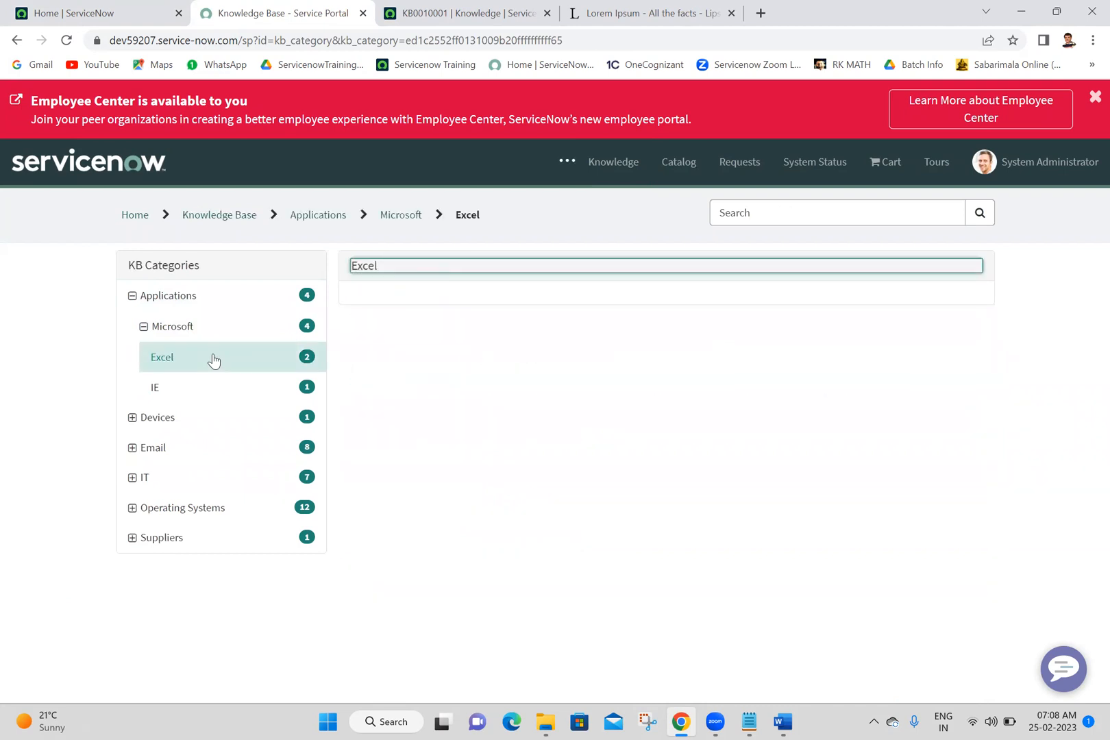
left_click(410, 387)
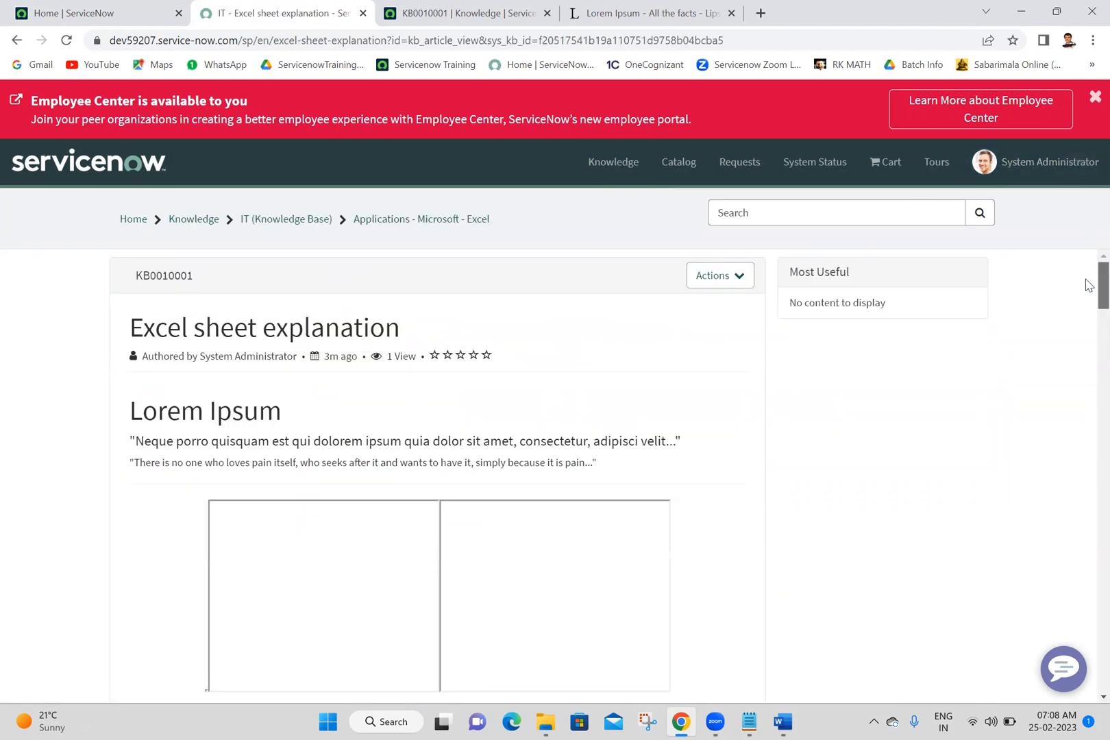
Step: Read through the "Excel sheet explanation" article, rate it five stars and mark it as helpful
left_click_drag(1089, 285, 1089, 230)
triple_click(390, 357)
left_click(390, 357)
left_click_drag(1101, 293, 1102, 717)
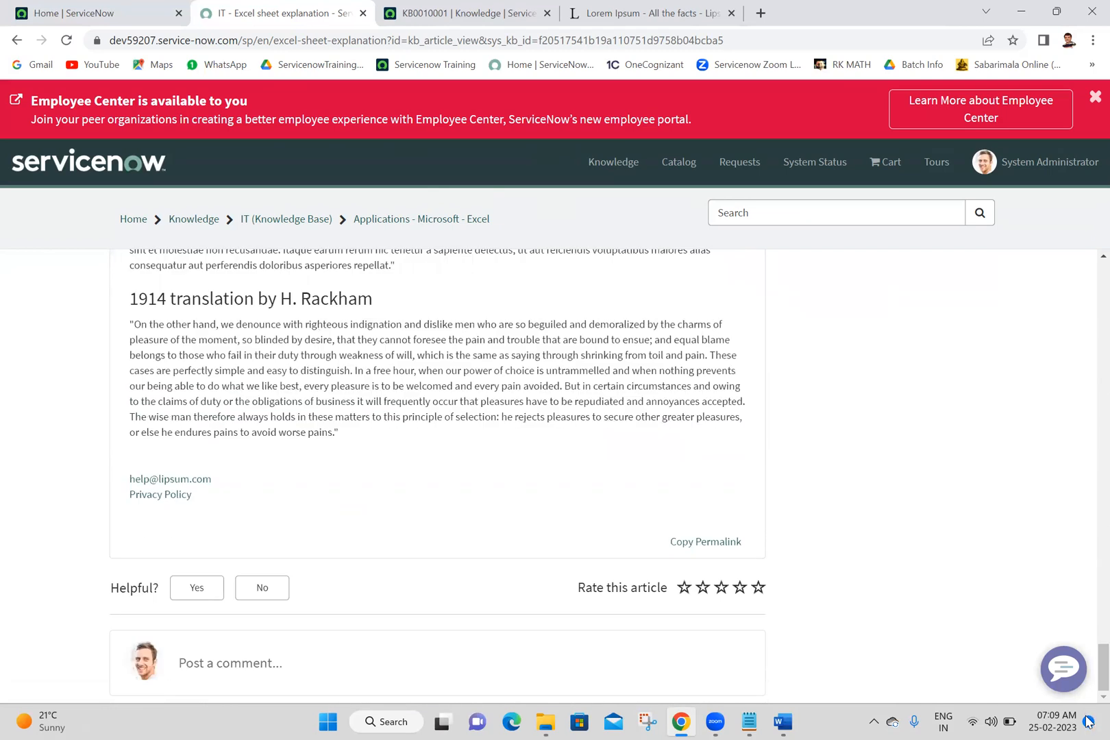
left_click_drag(1101, 668, 1096, 20)
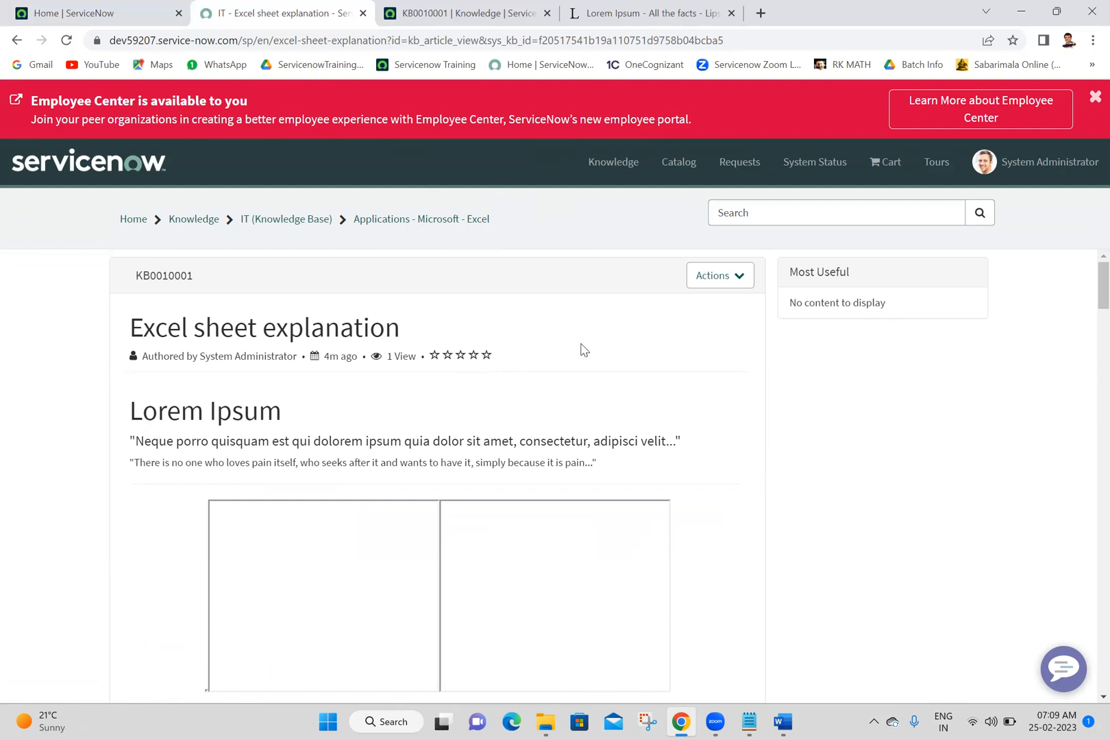
left_click_drag(1086, 307, 1089, 681)
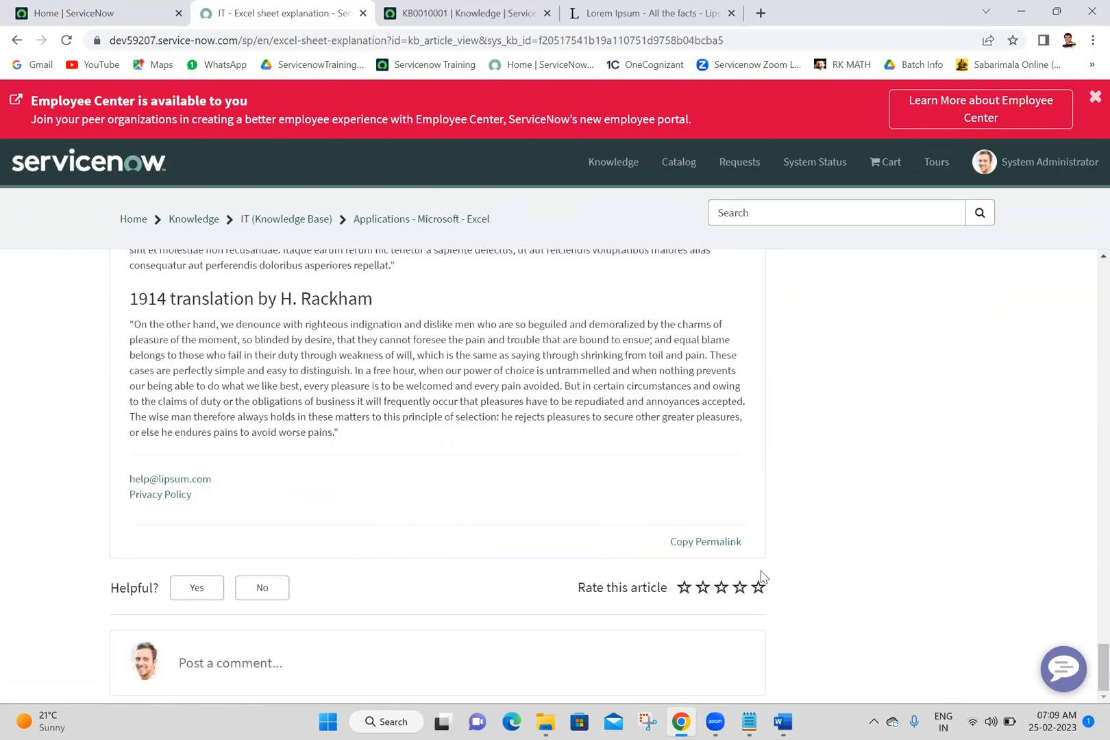
left_click(757, 587)
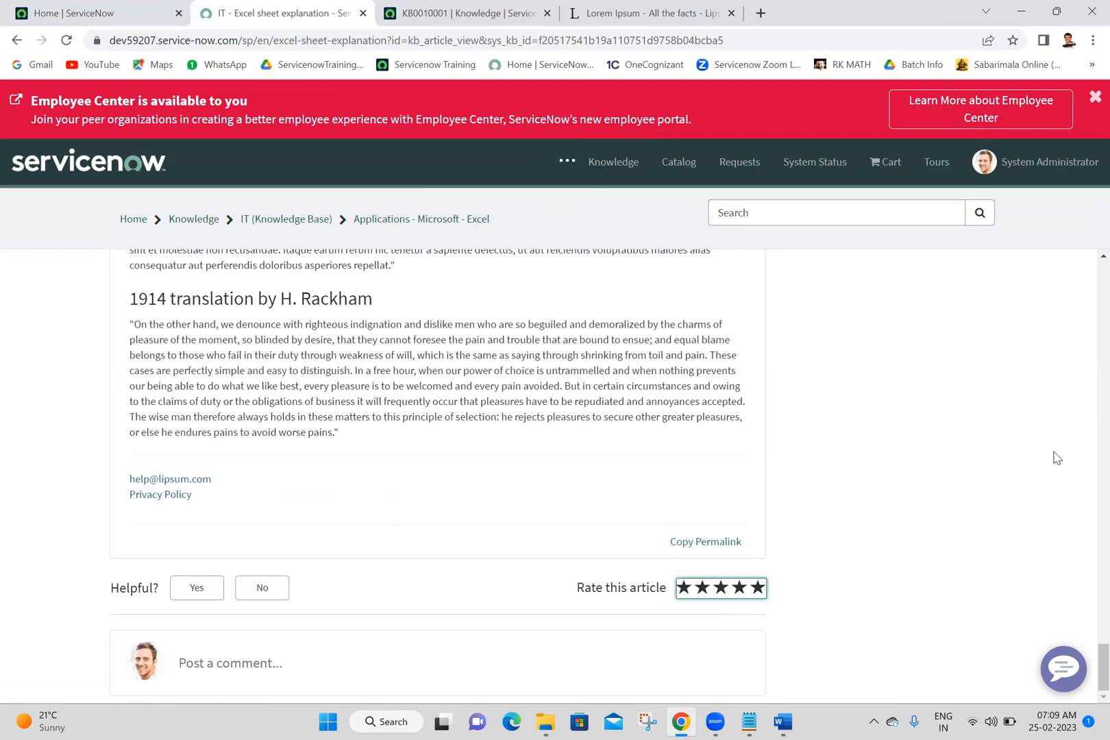
left_click_drag(1053, 453, 1084, 494)
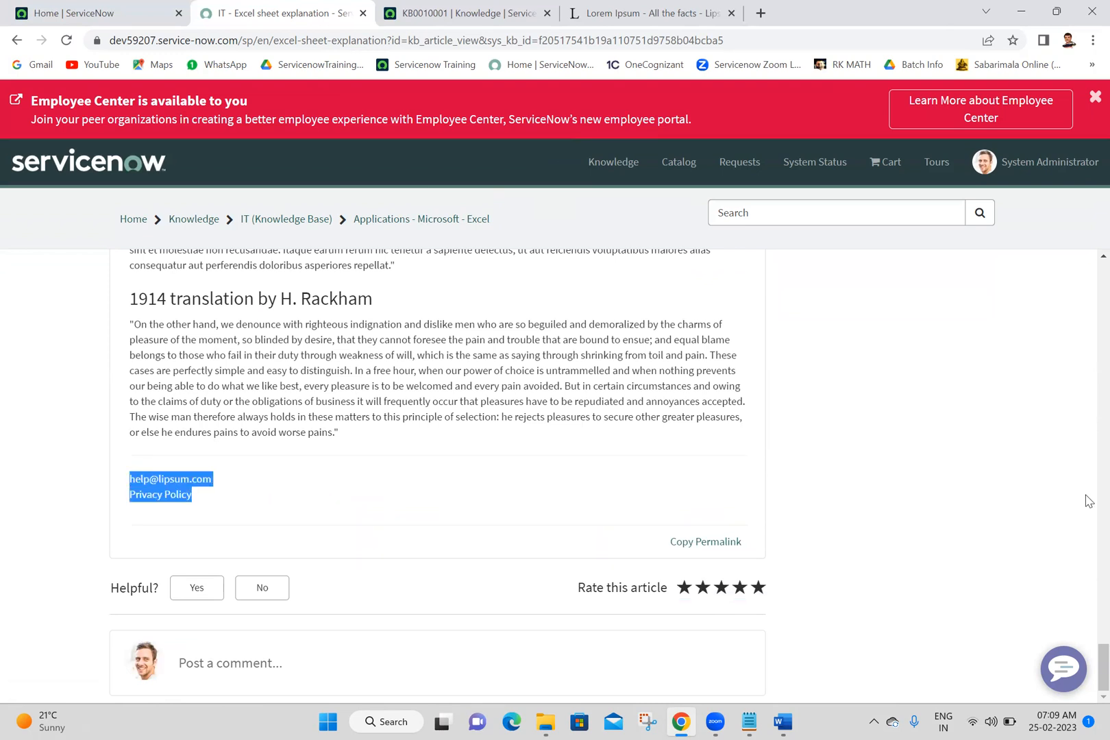
left_click(960, 496)
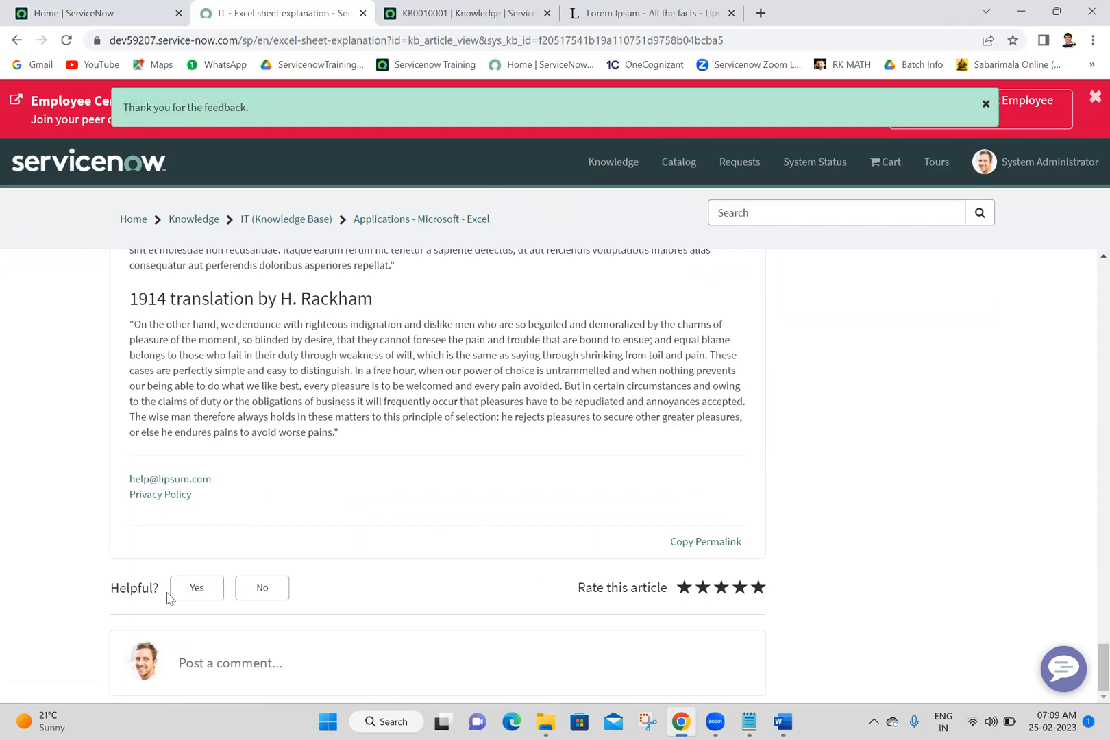
left_click(192, 598)
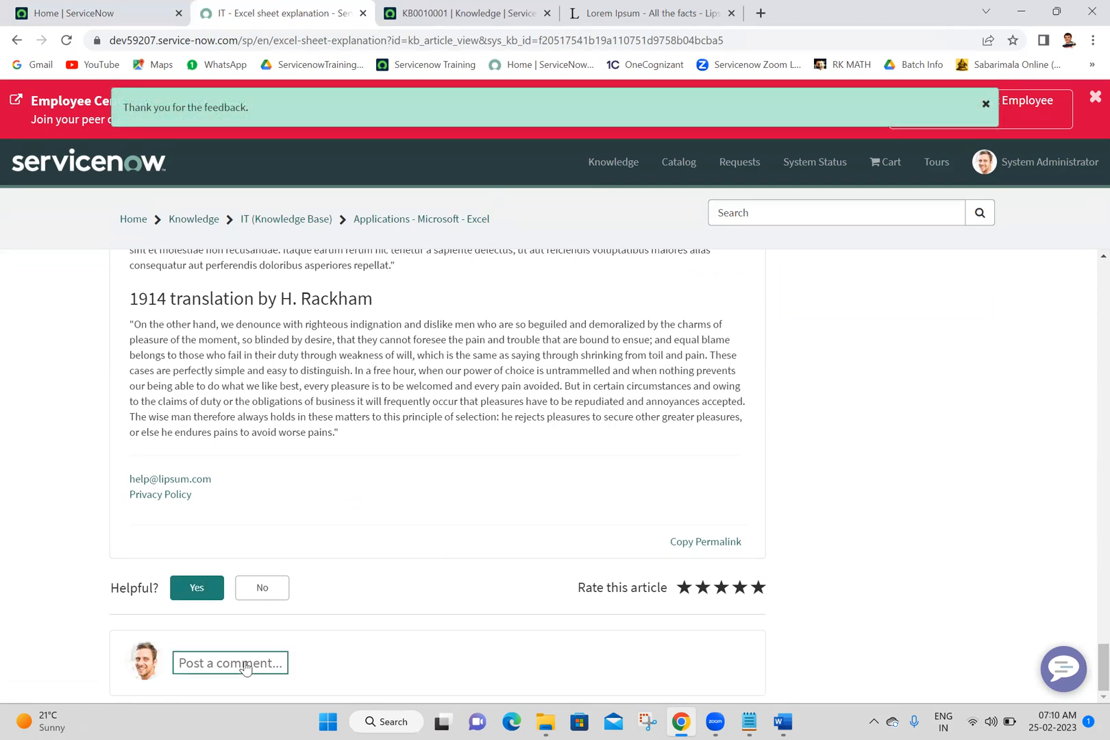
Step: Post the comment "test" on the "Excel sheet explanation" article
left_click_drag(1102, 645, 1089, 682)
type("test")
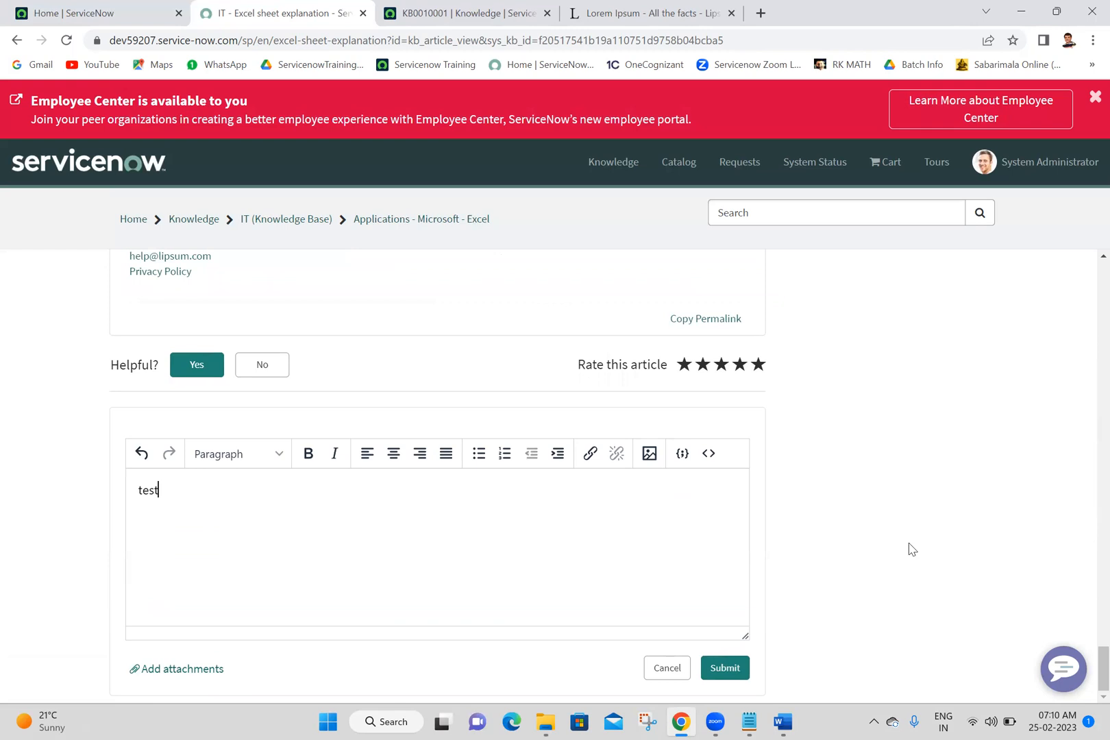
left_click(724, 667)
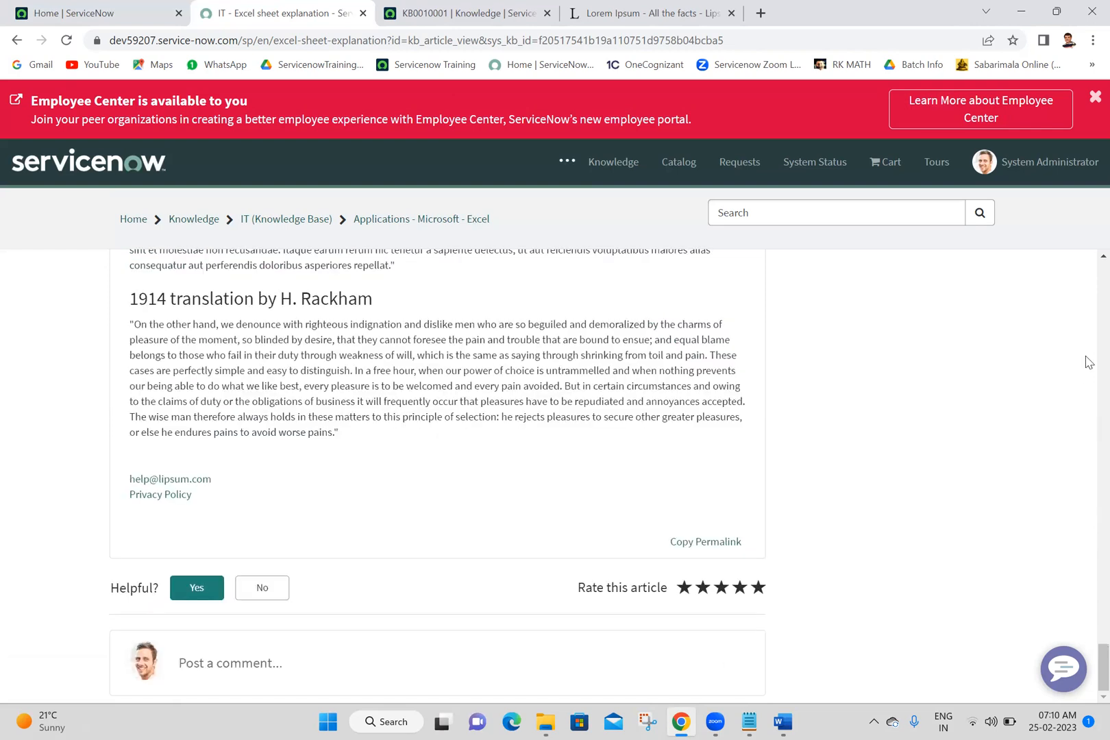
Step: Reload the portal article page twice to check its view count and star rating in the article header
scroll(1087, 362, "up", 15)
scroll(1088, 362, "up", 10)
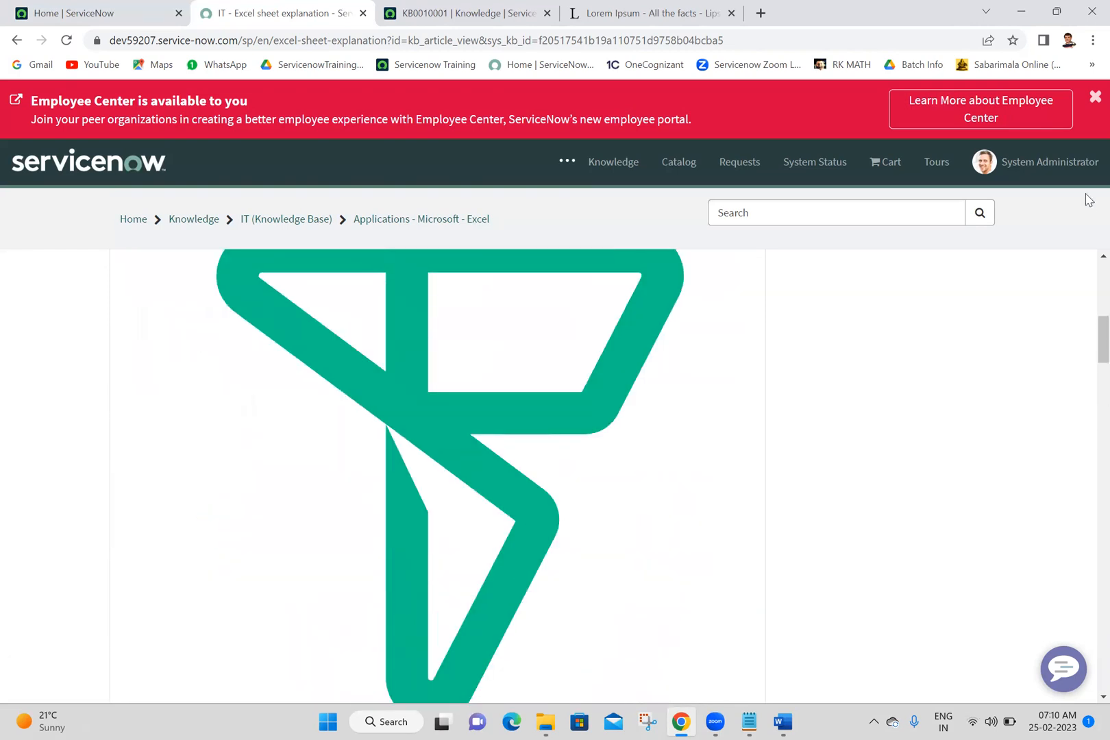
scroll(1088, 306, "down", 20)
scroll(1088, 298, "up", 11)
scroll(1088, 298, "up", 10)
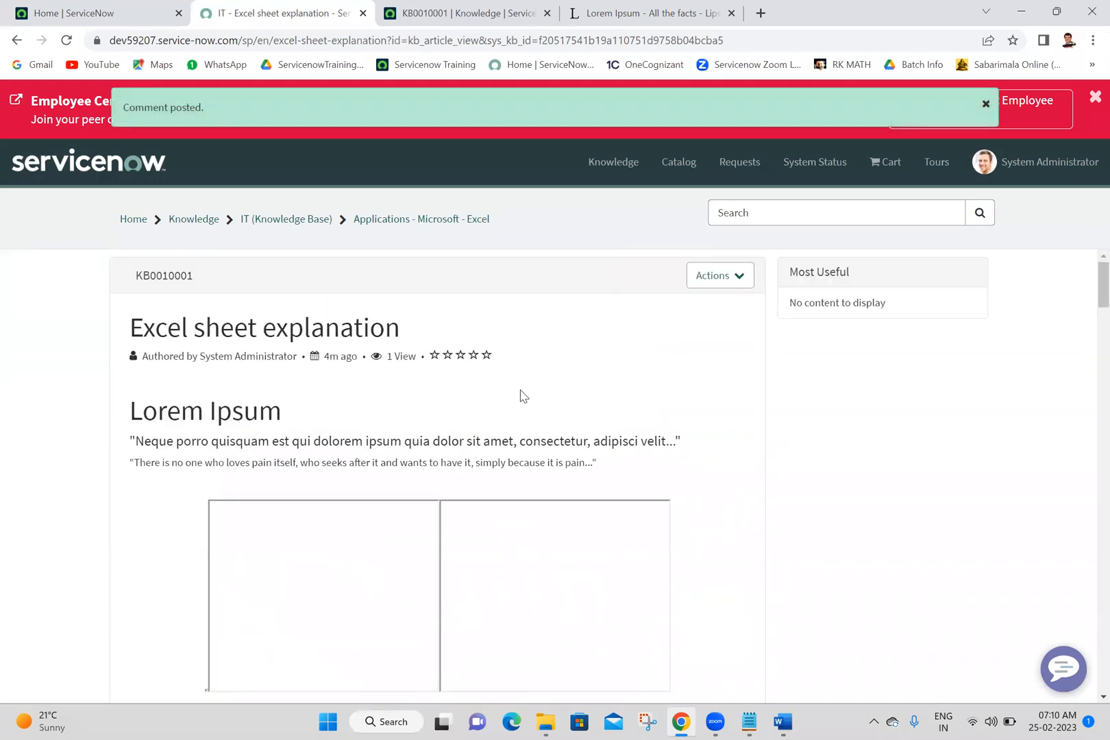
left_click(64, 42)
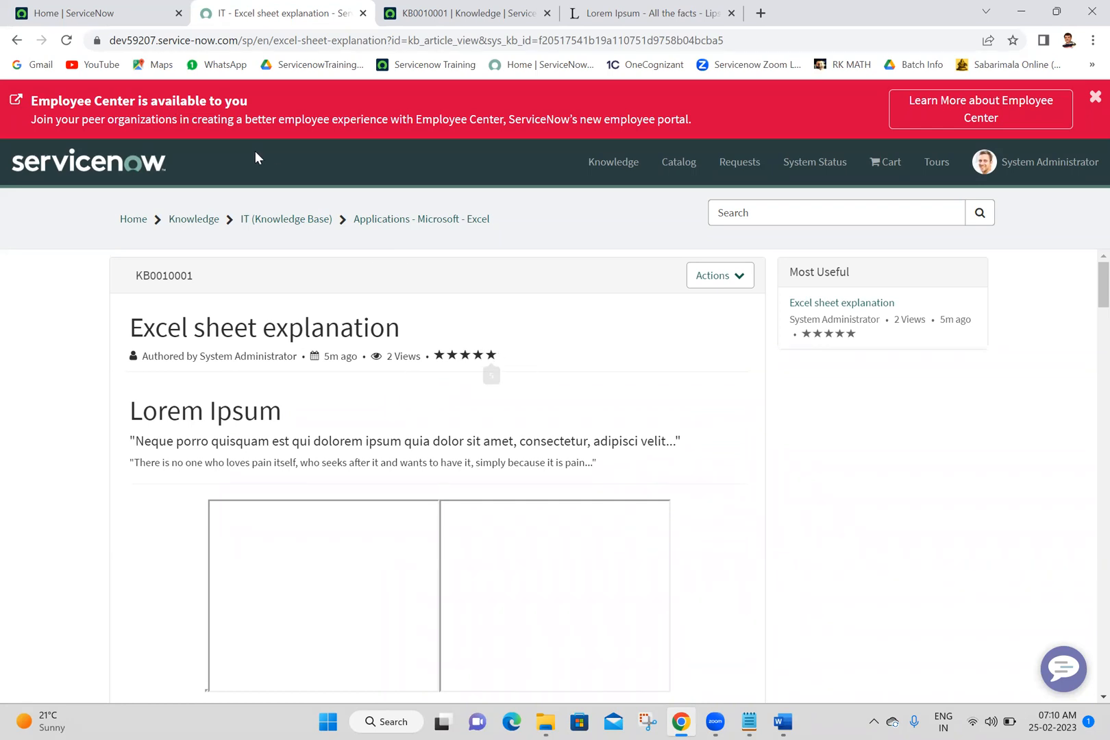
left_click(66, 40)
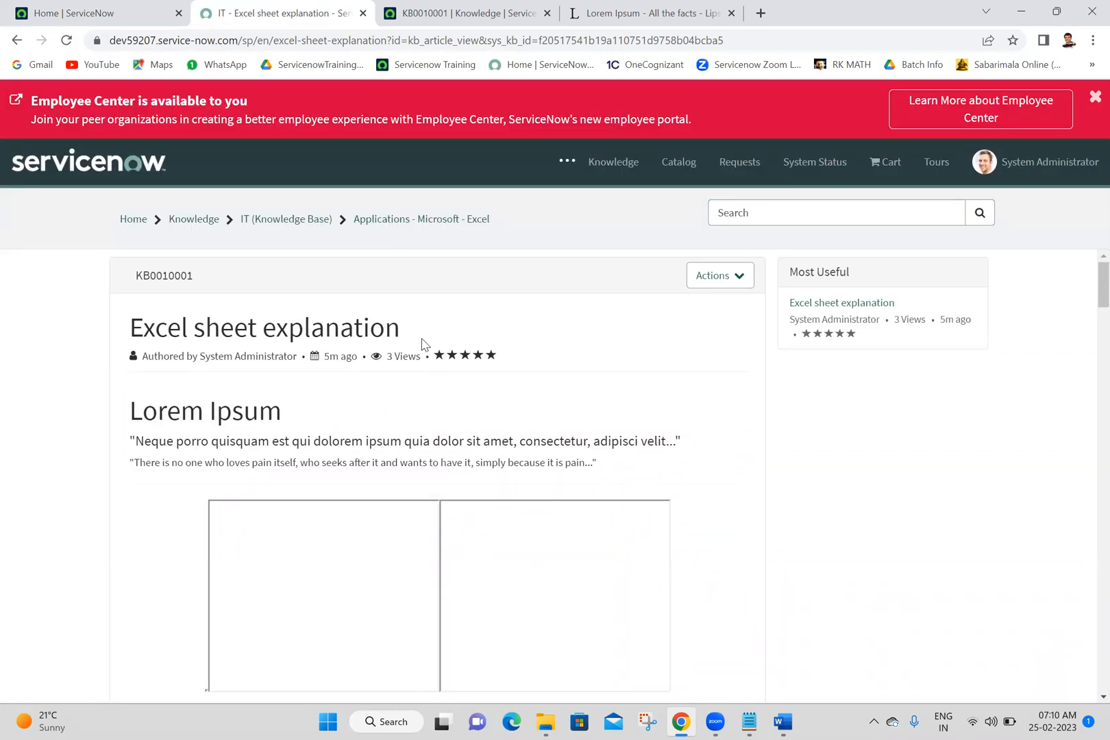
Step: Return to the article's knowledge record and examine the entries in its Feedback related list
left_click(404, 7)
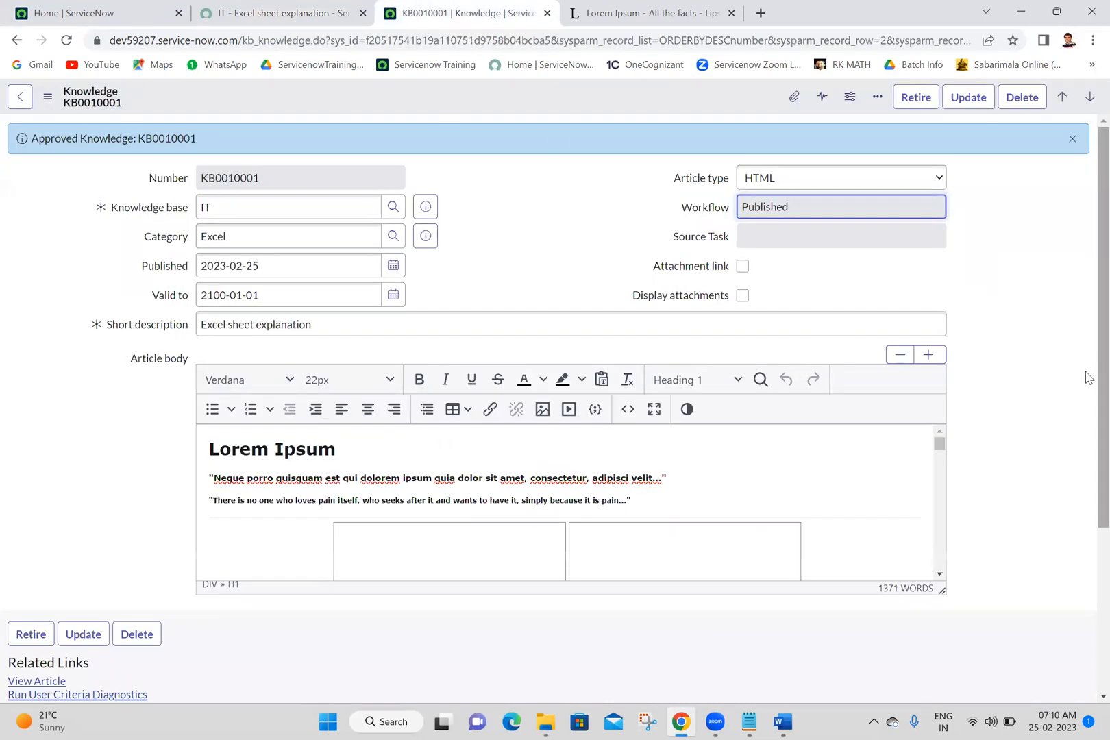
scroll(1085, 377, "down", 3)
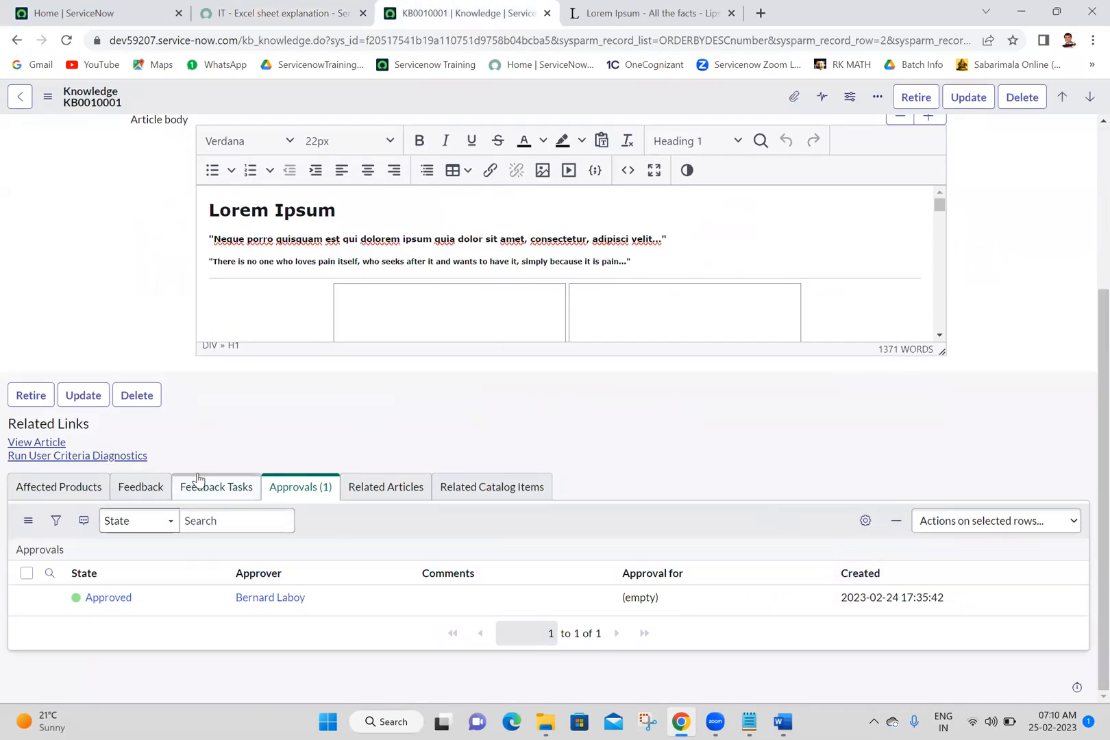
left_click(127, 485)
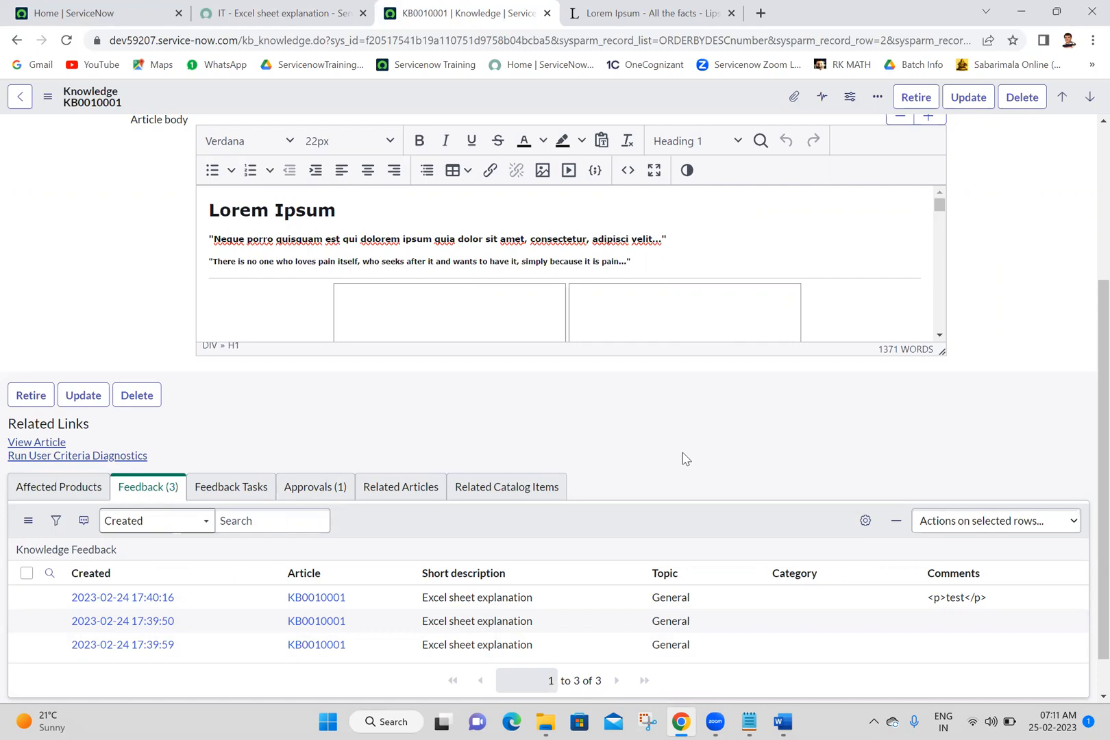
scroll(1088, 683, "down", 2)
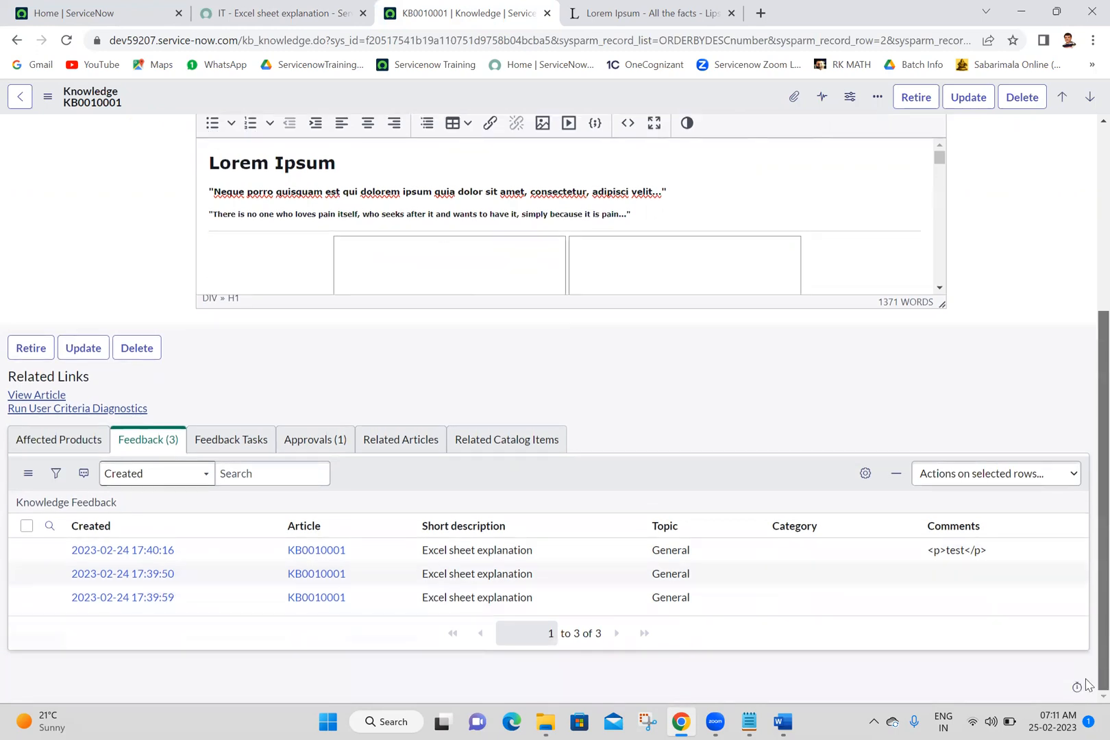
Step: Retire the "Excel sheet explanation" article without replacing it with another article, and reopen its record from the knowledge list
scroll(1088, 683, "up", 5)
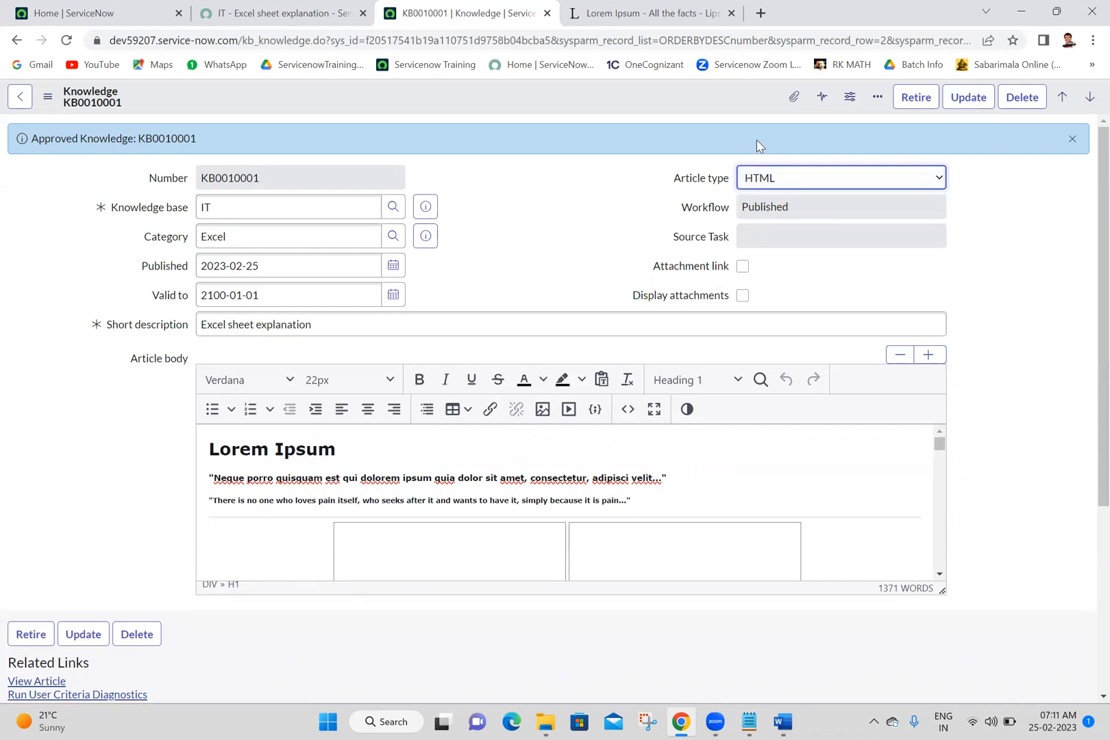
left_click(915, 108)
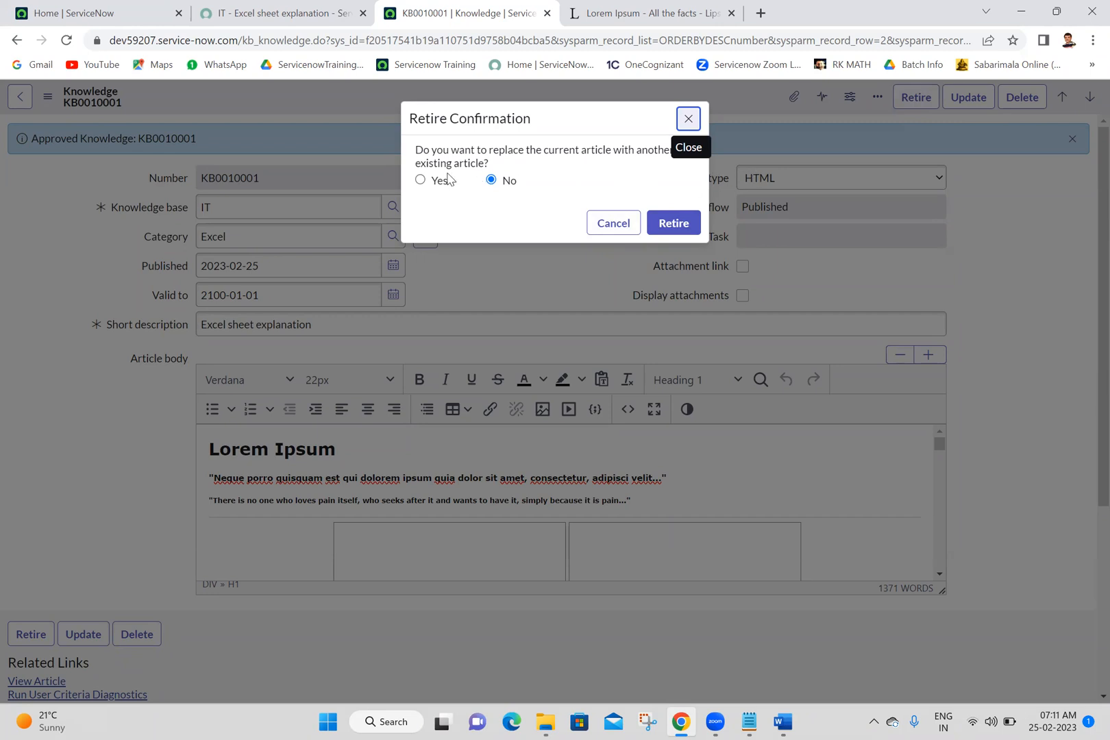
left_click(674, 224)
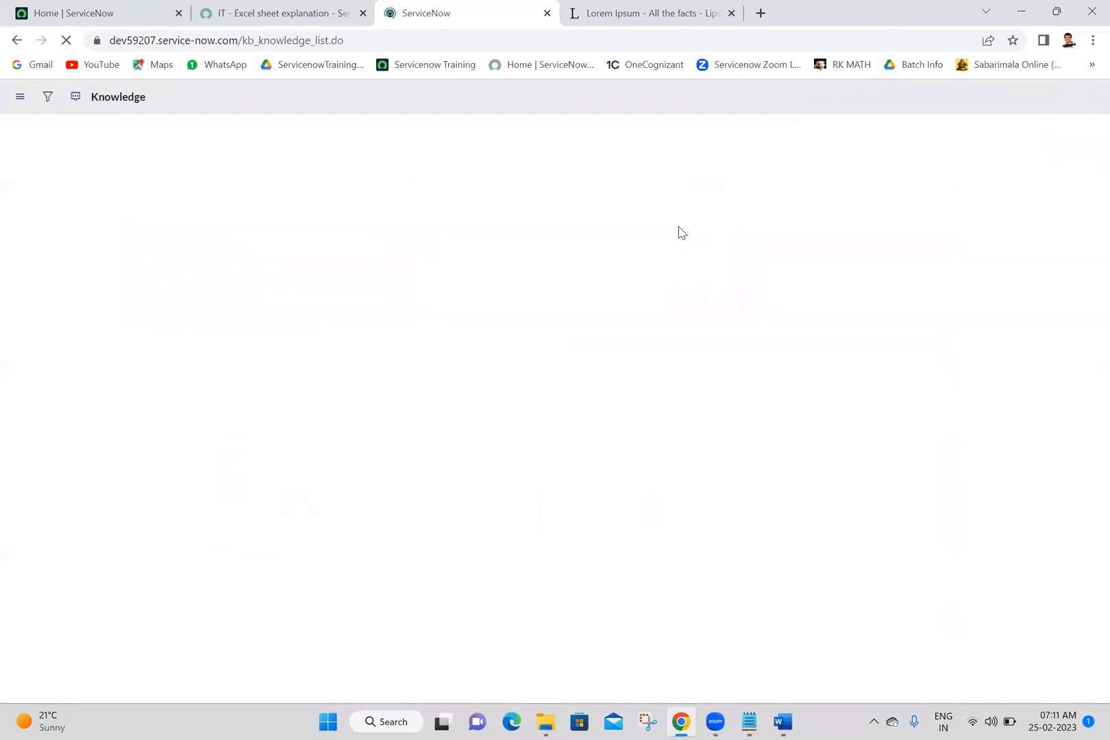
left_click(93, 279)
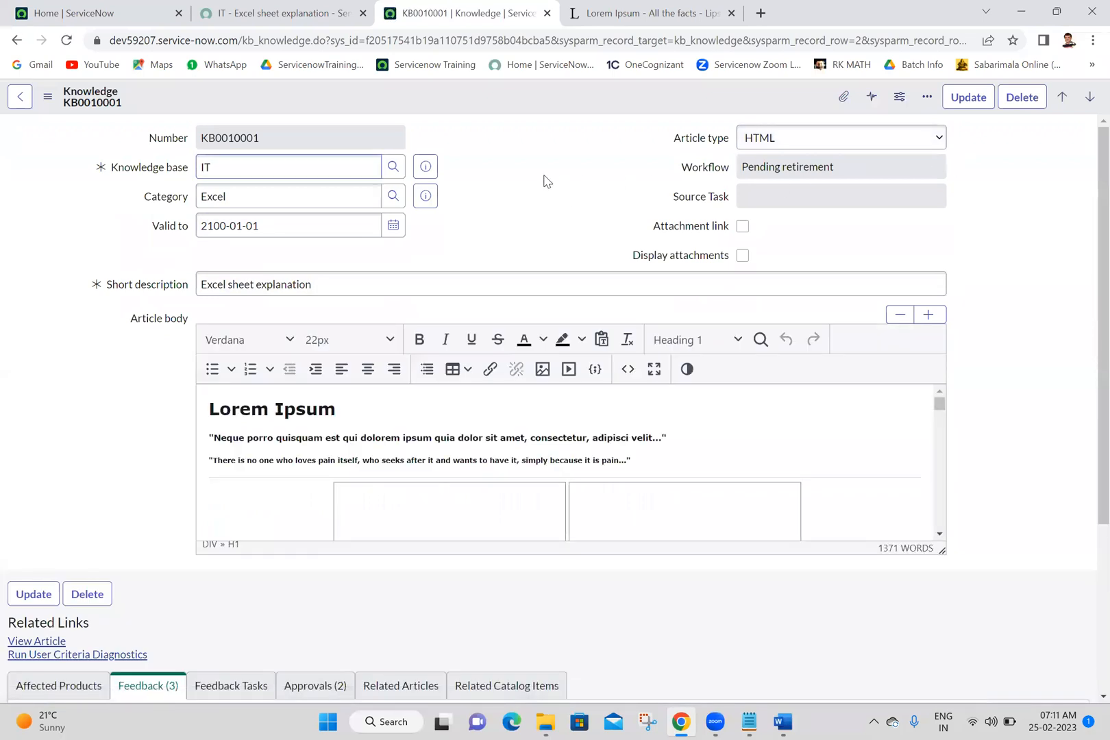
Step: Approve the requested retirement approval in the article's Approvals related list and check the record's Workflow field
scroll(1089, 506, "down", 4)
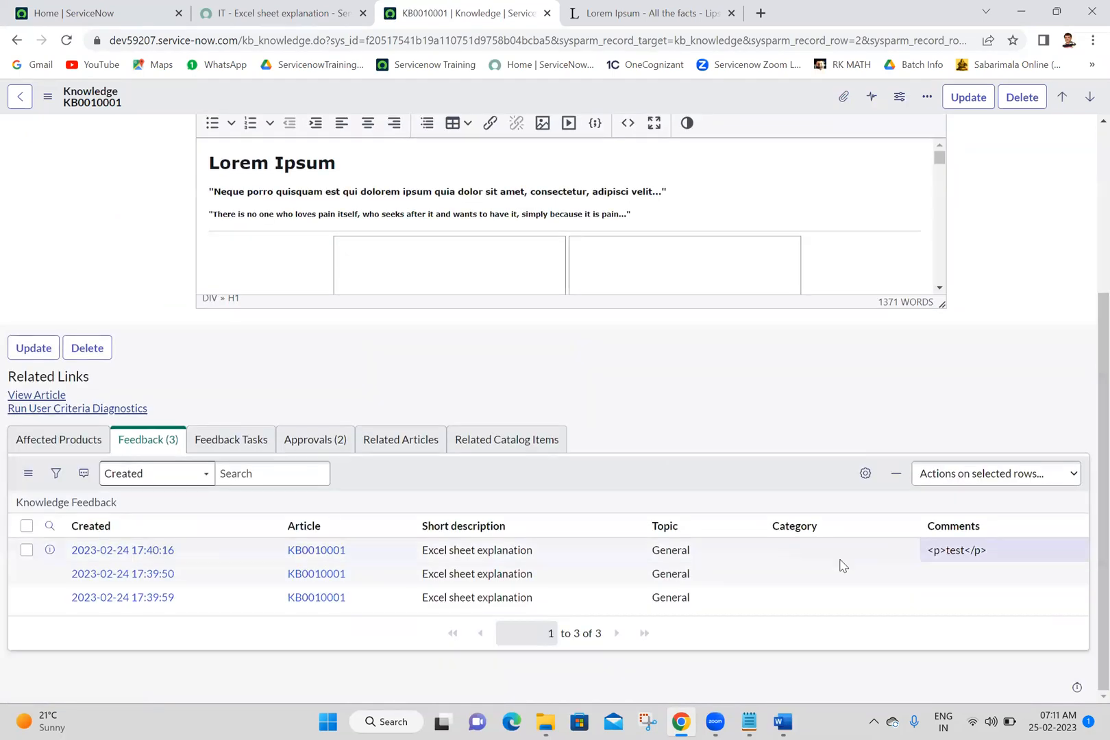
left_click(299, 447)
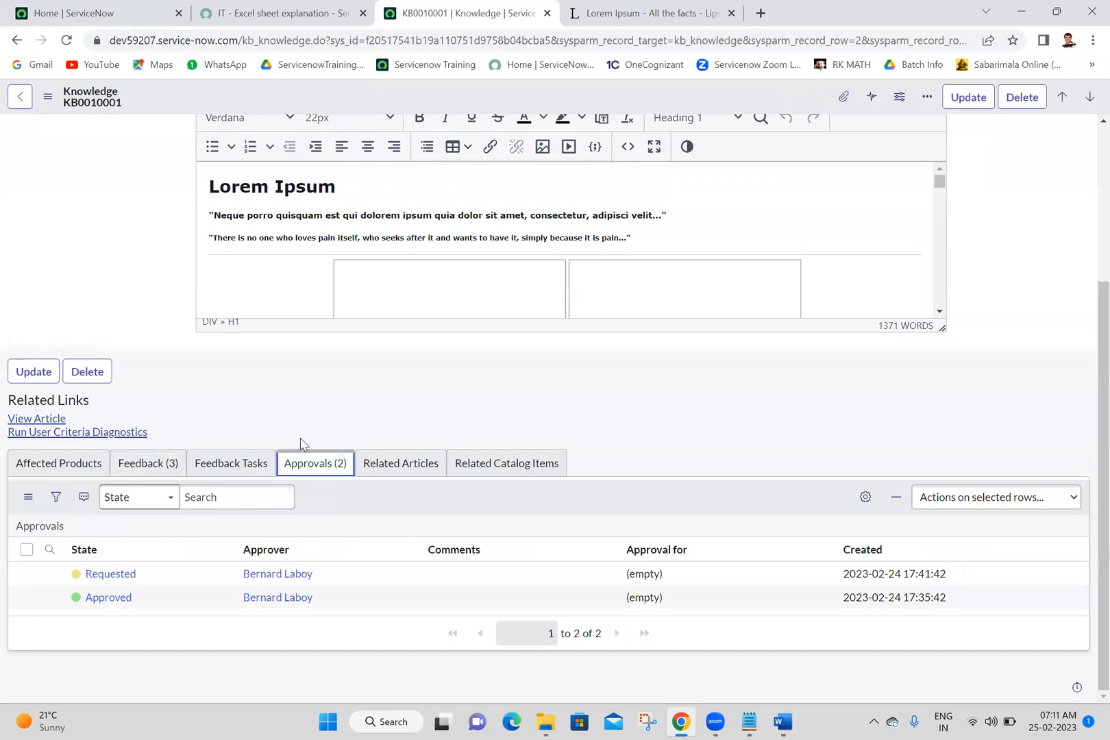
right_click(333, 579)
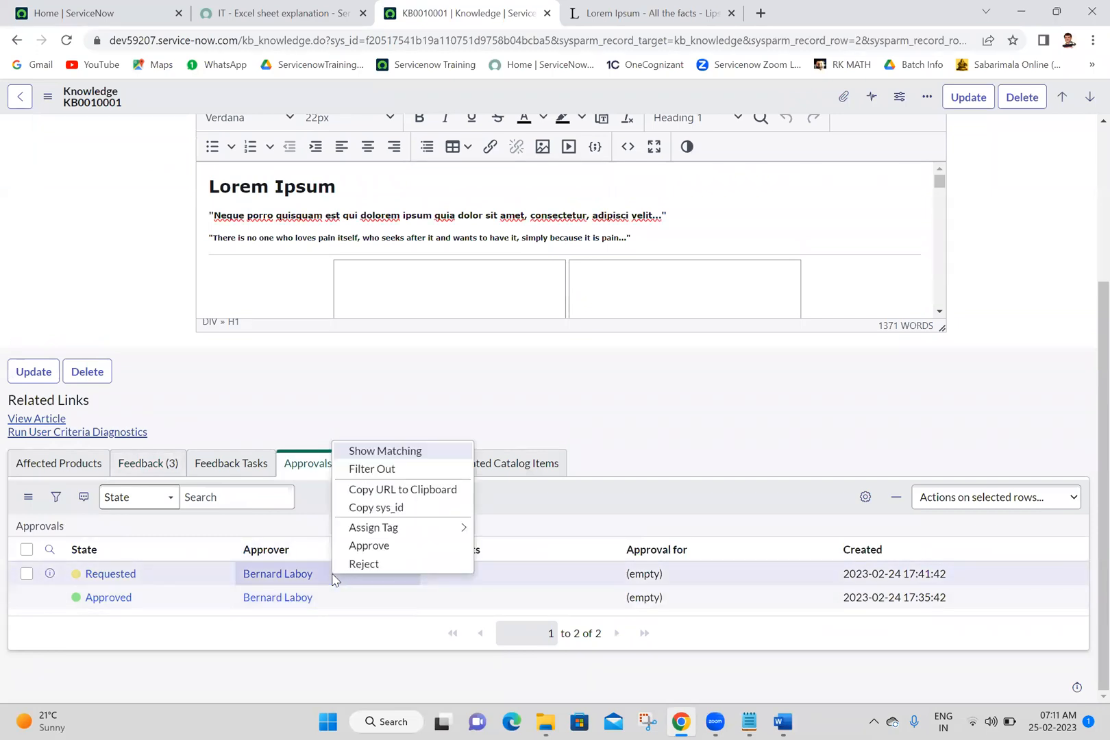
left_click(382, 551)
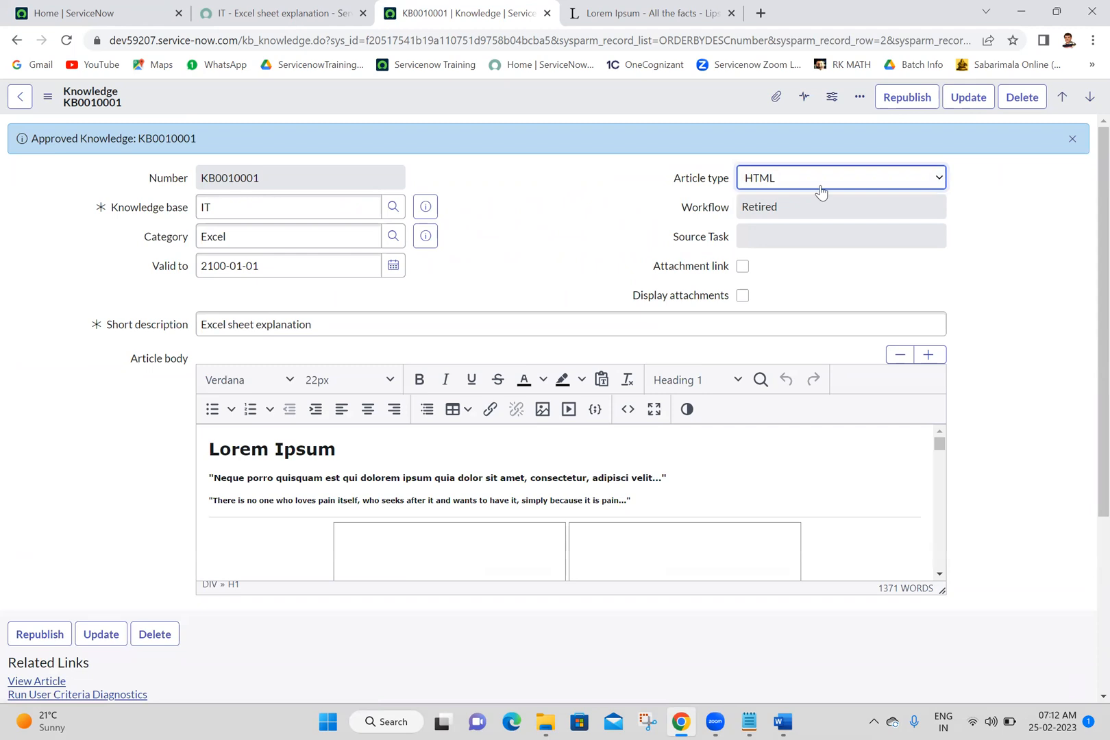
left_click(767, 203)
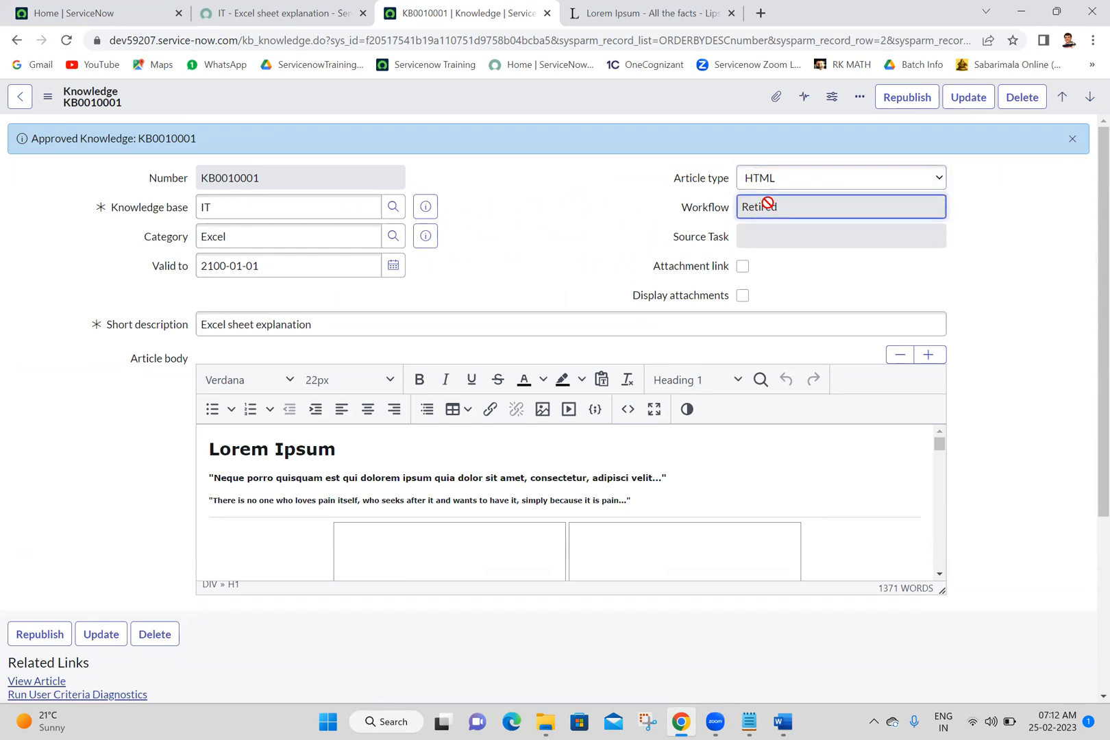
Step: Reload the portal article page and look for the retired article in the Applications > Microsoft > Excel knowledge category
left_click(274, 13)
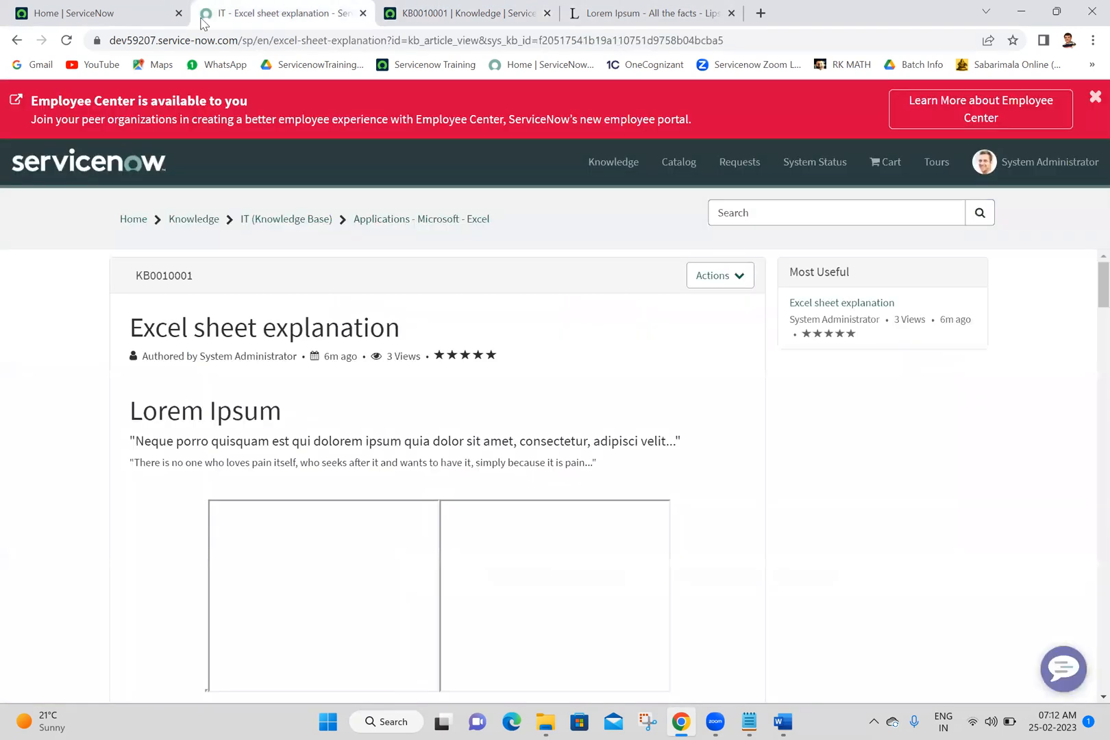
left_click(63, 46)
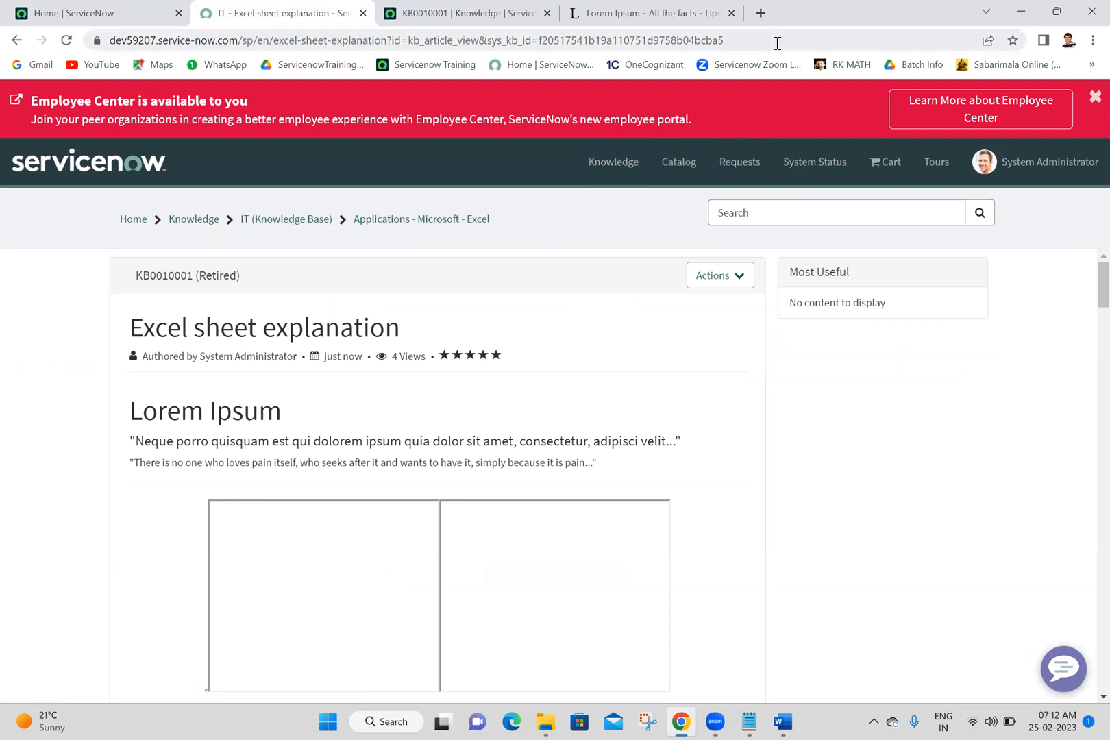
left_click(622, 166)
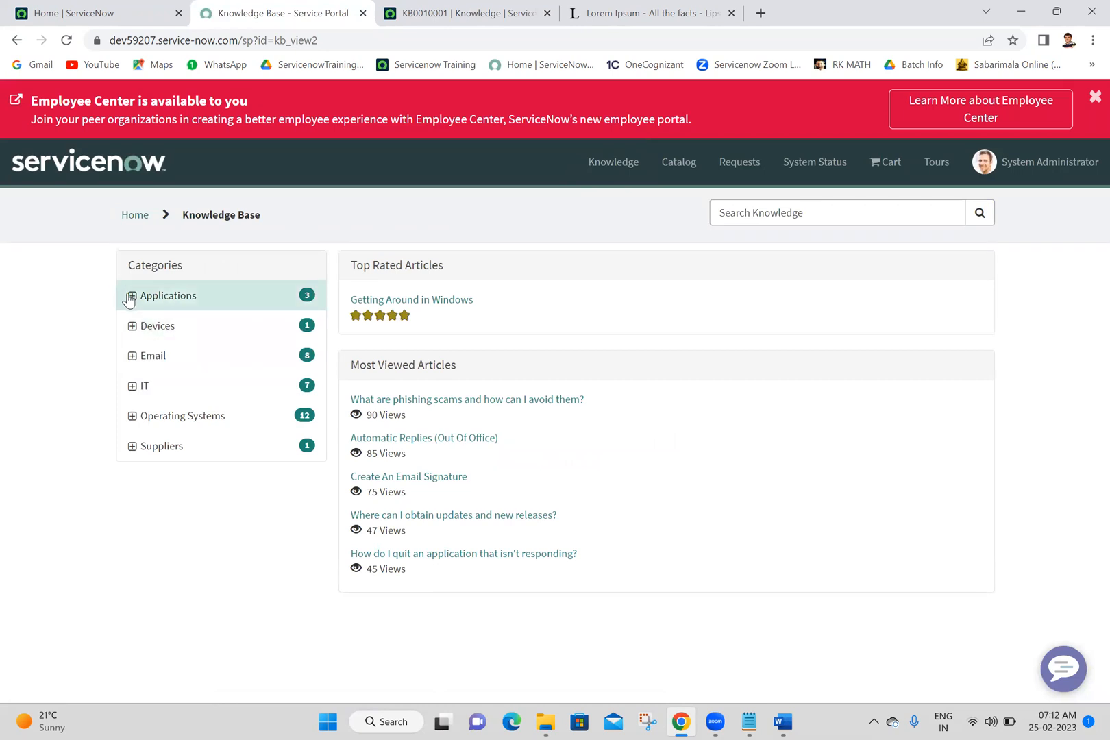
left_click(132, 297)
left_click(143, 326)
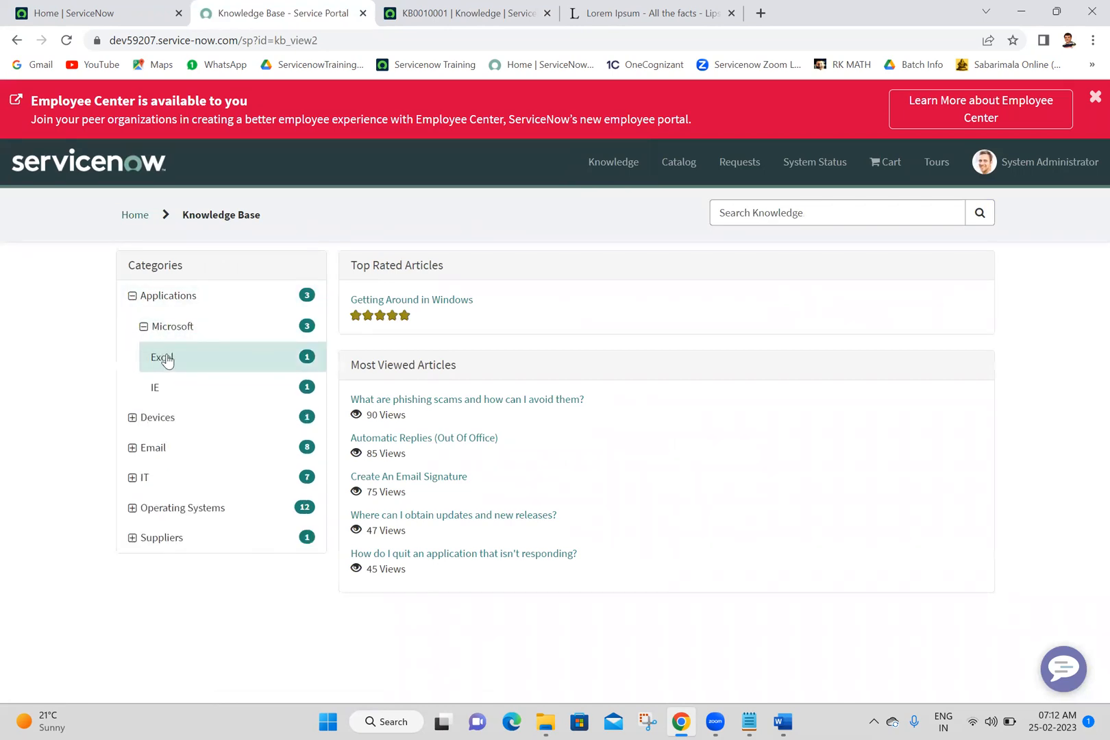
left_click(169, 362)
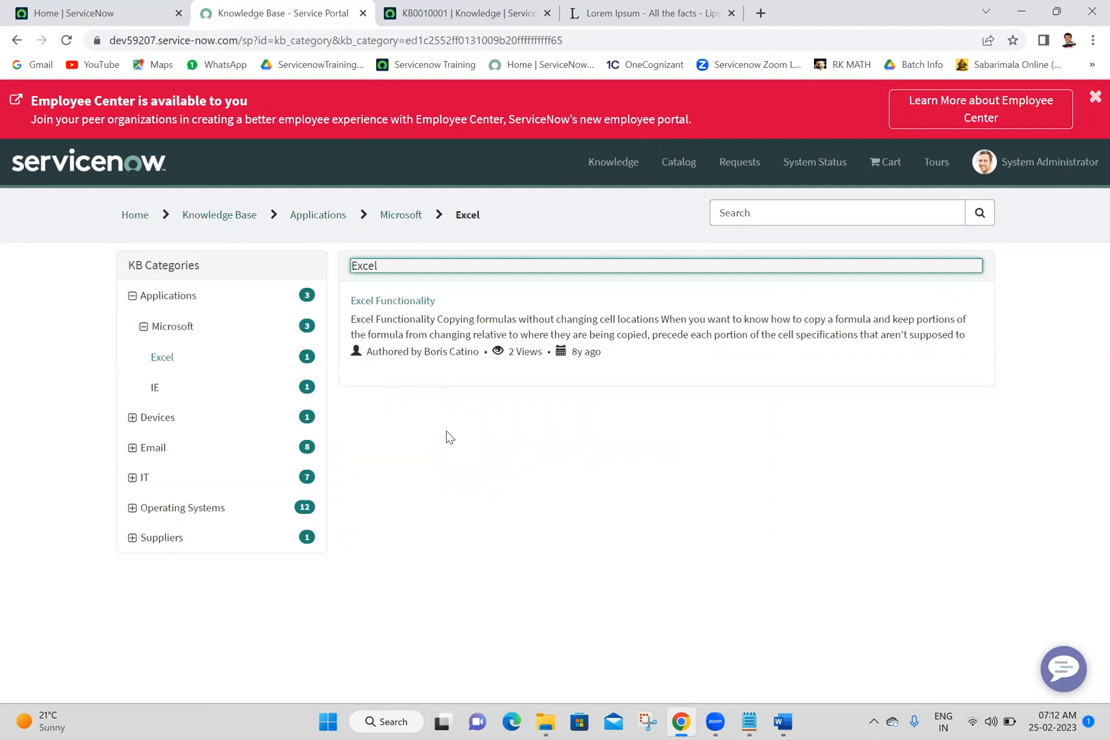
Step: Capture the Zoom participants list with Snipping Tool, save it as PNG "25-02-2023" in the Batch 18 folder, and close Snipping Tool
left_click(596, 670)
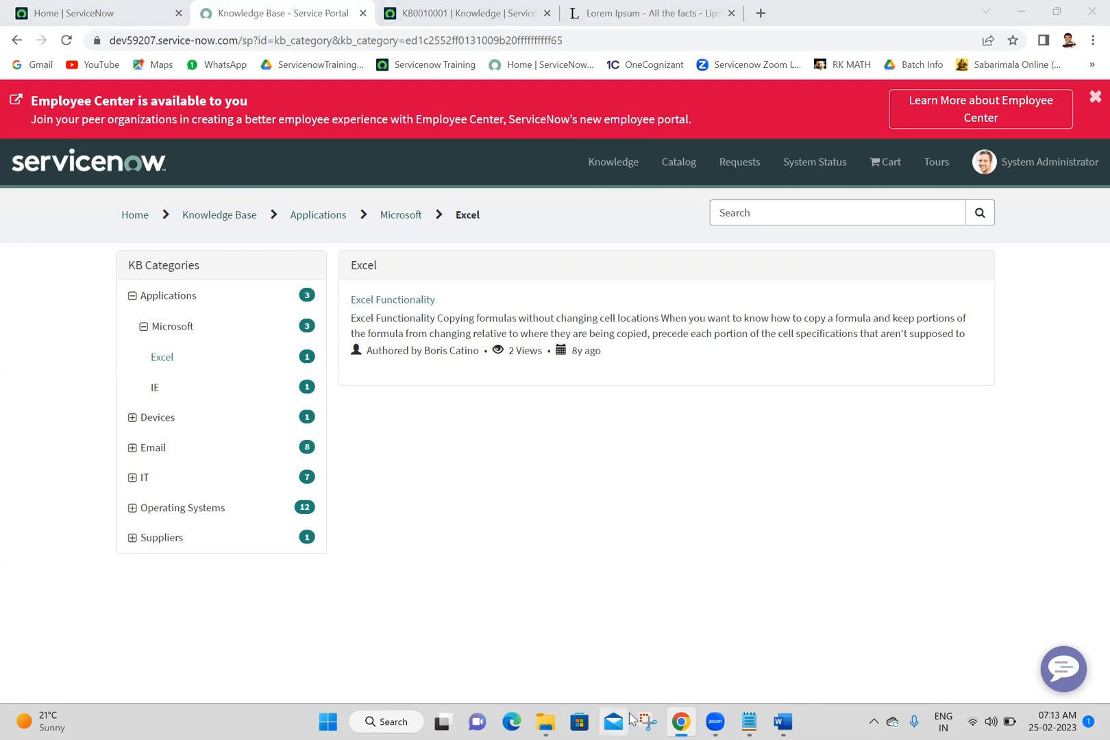
left_click(649, 721)
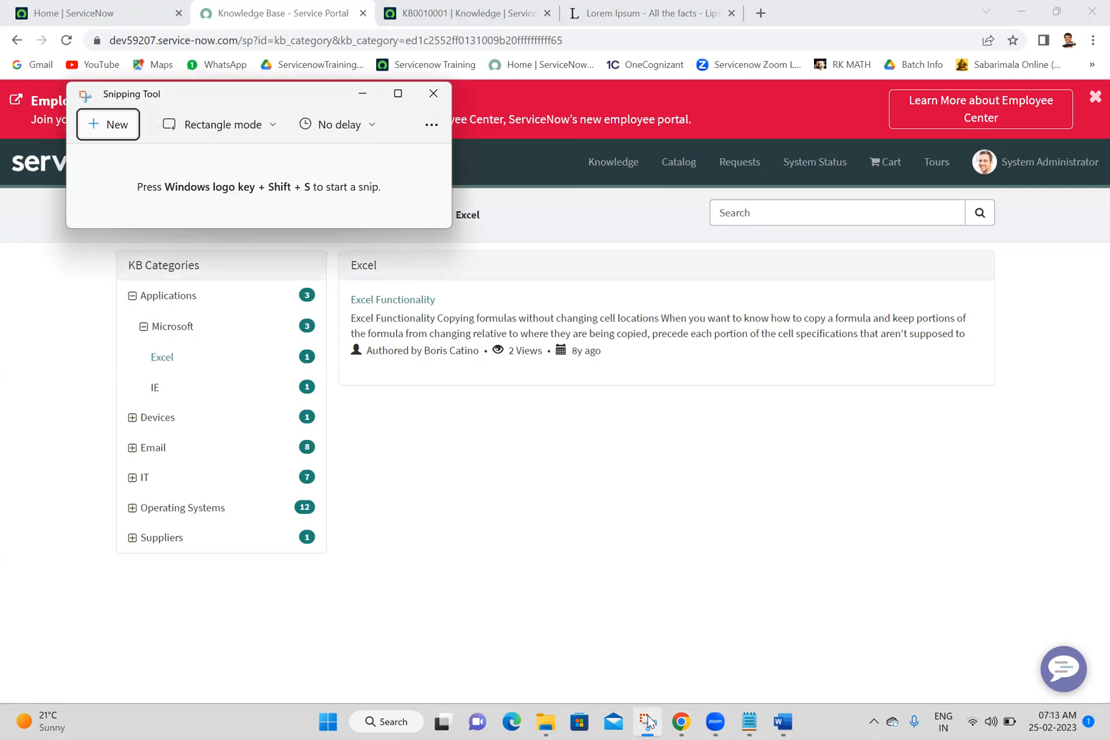
left_click(106, 125)
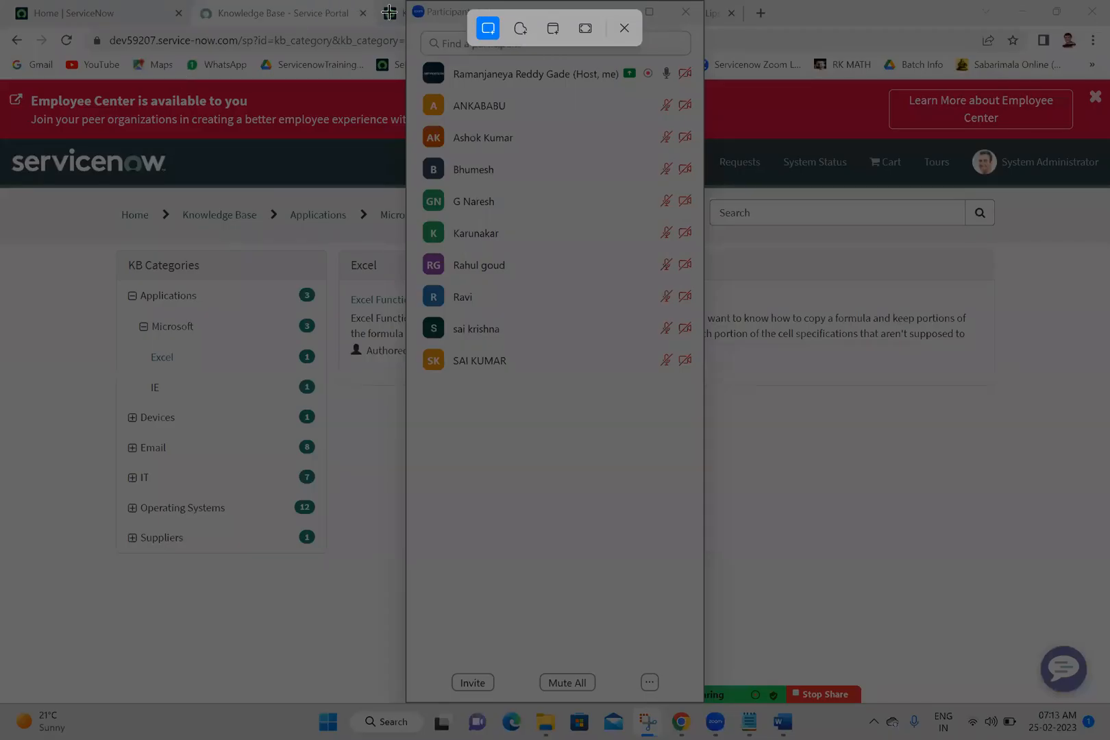
left_click_drag(408, 0, 704, 374)
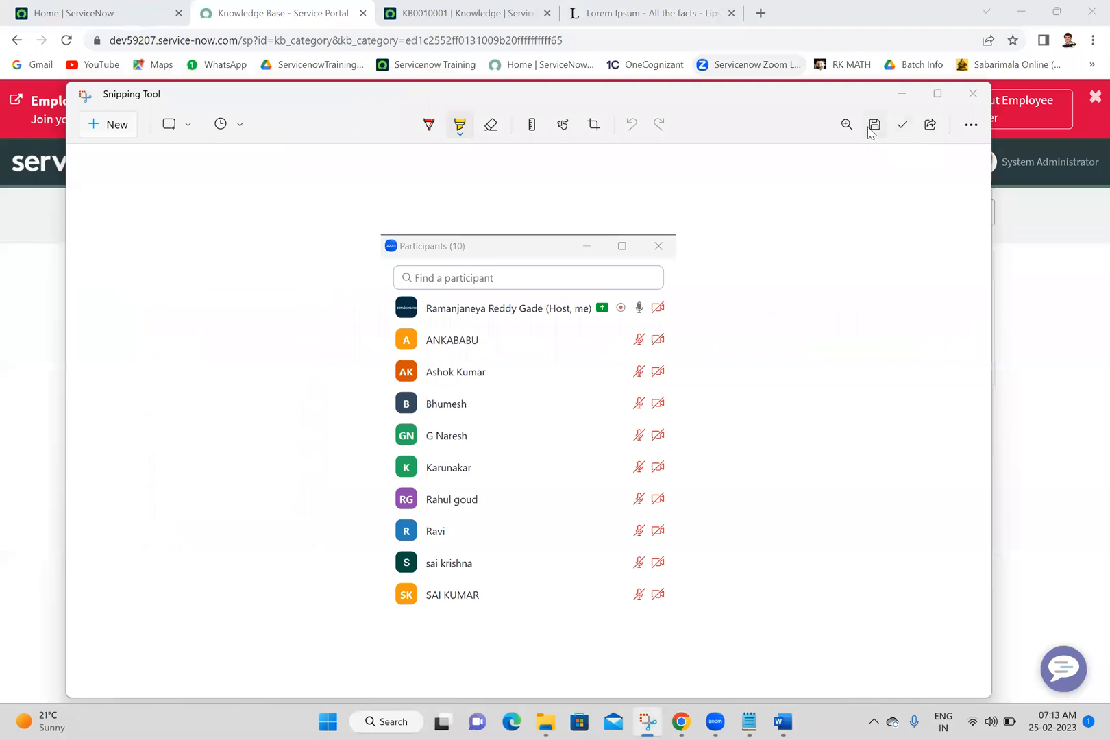
left_click(873, 126)
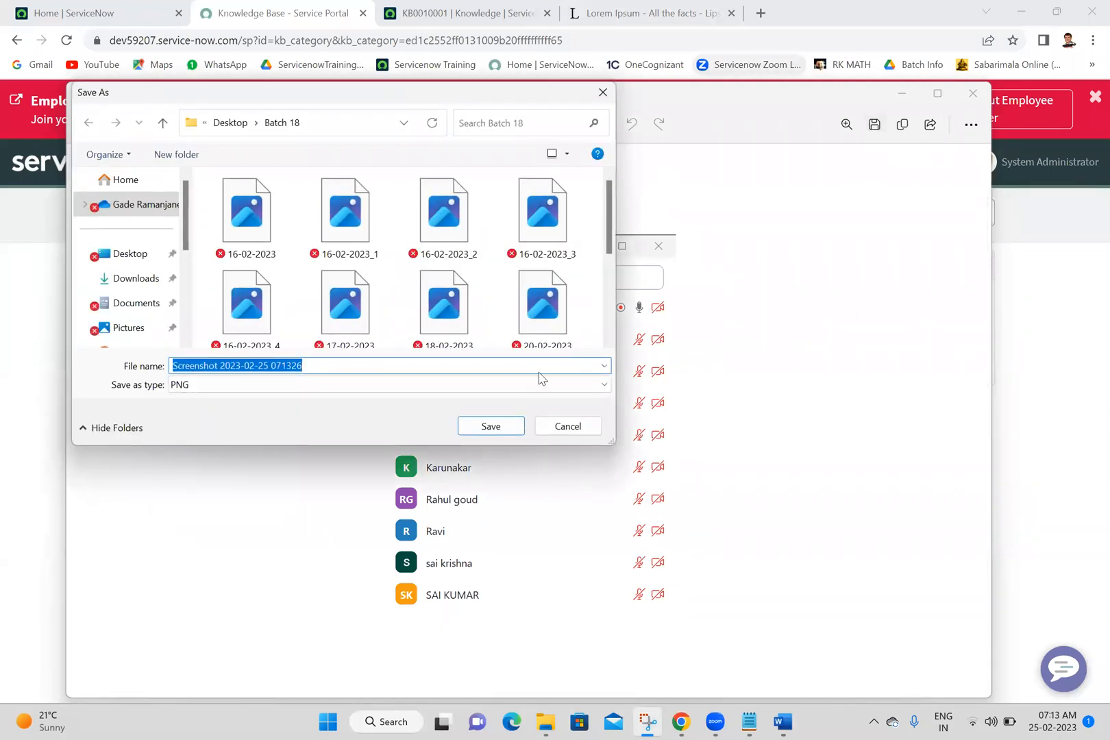
type("25-02-2023")
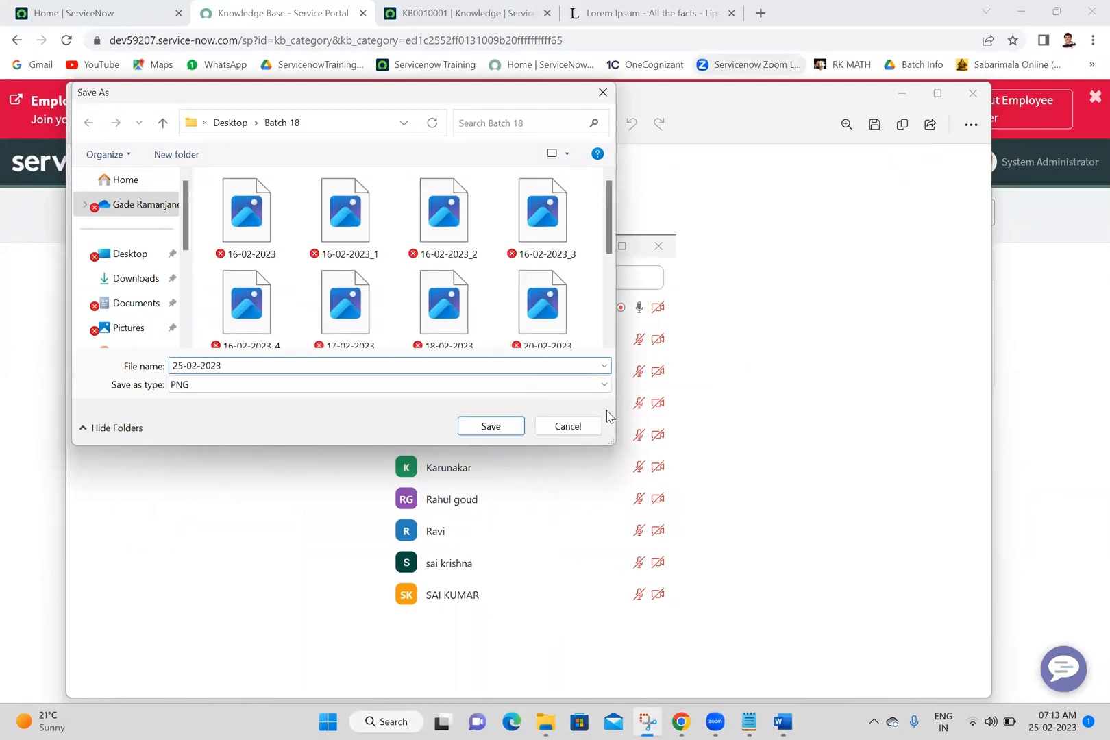
left_click(502, 429)
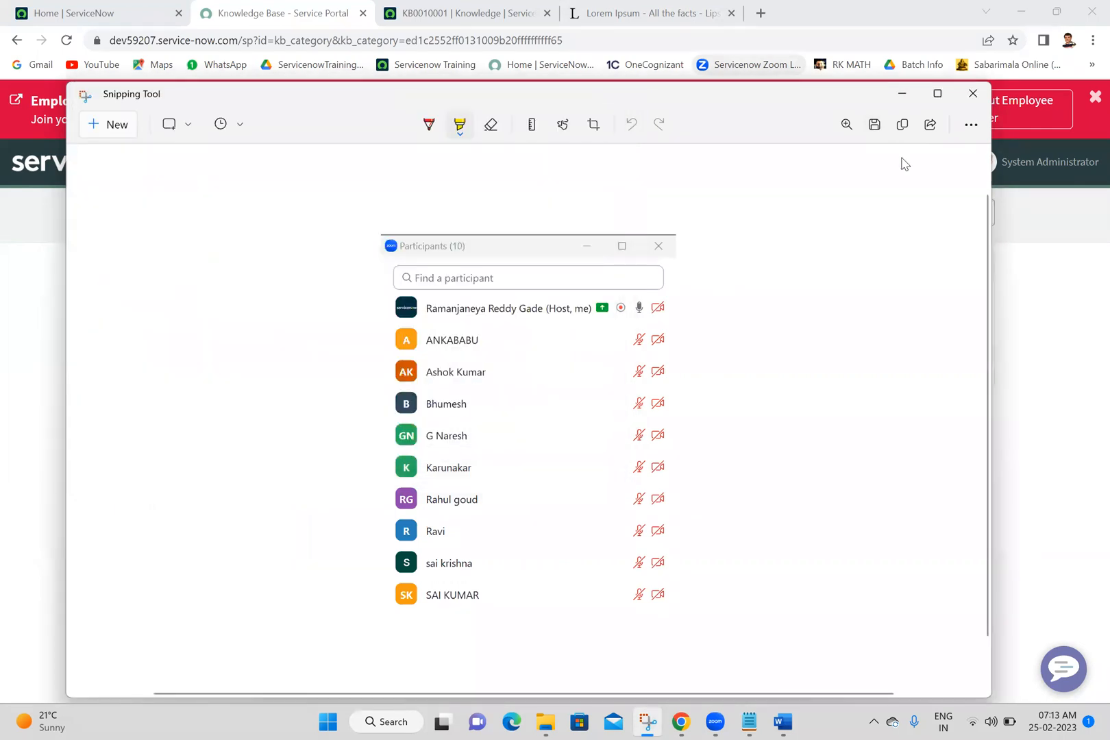
left_click(969, 101)
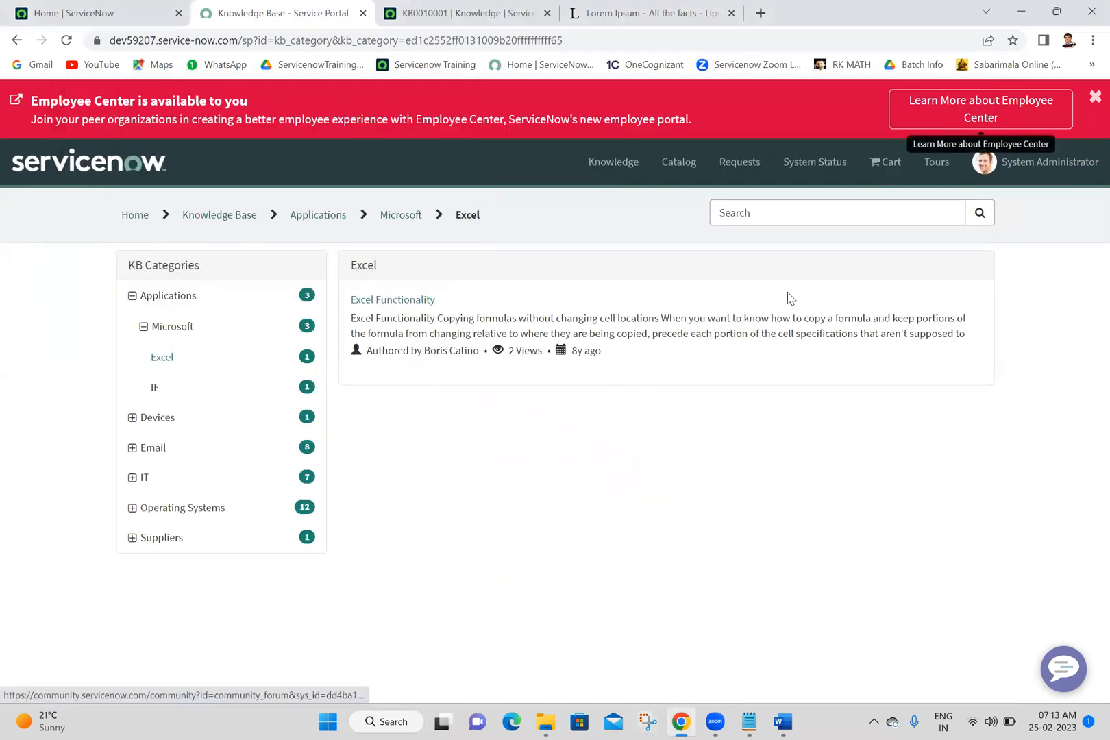
left_click(728, 721)
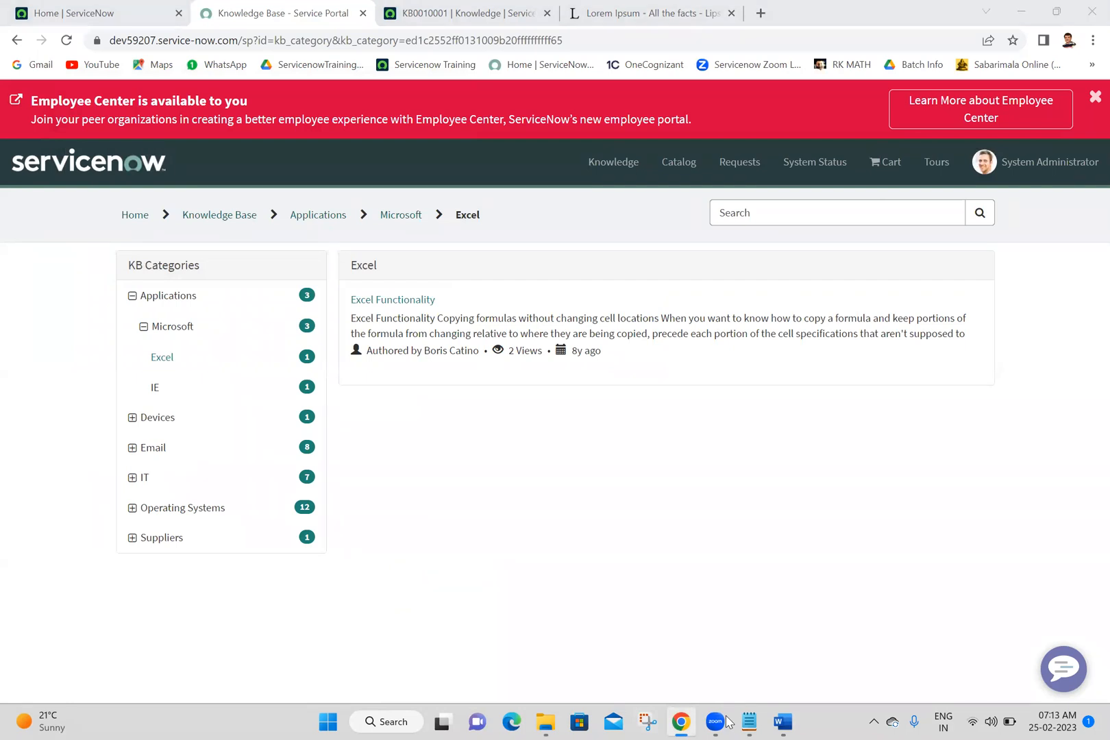